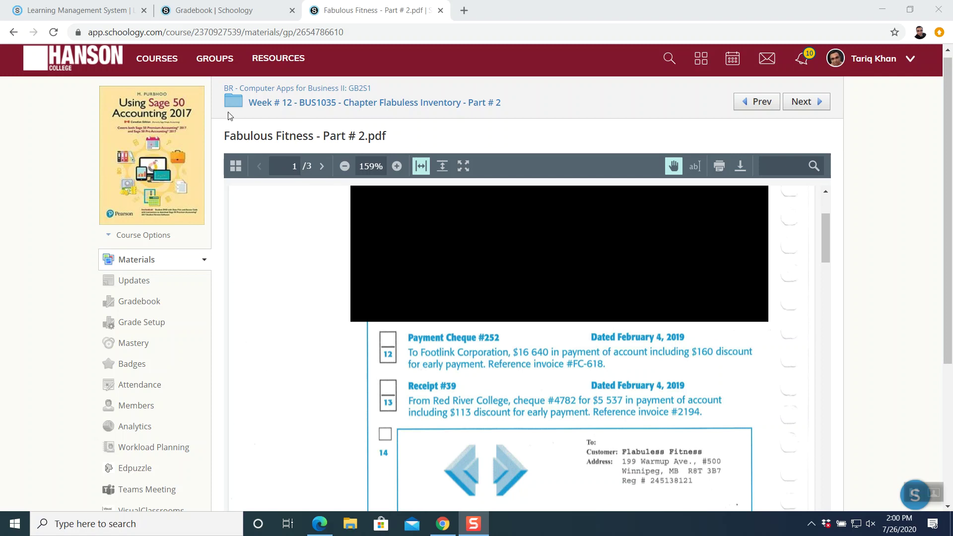
Step: Open the Week # 12 - BUS1035 - Chapter Flabuless Inventory - Part # 2 folder in the course materials
left_click(307, 90)
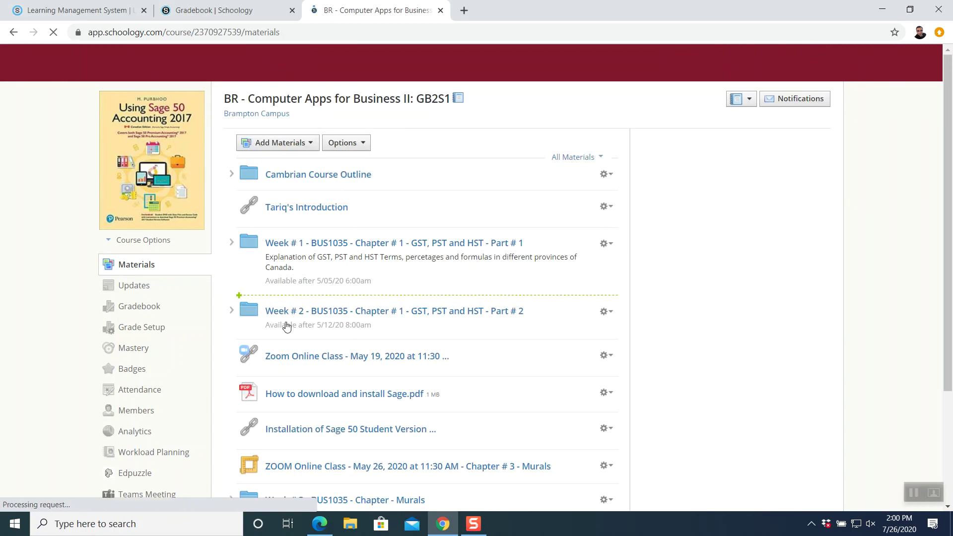
scroll(392, 312, "down", 5)
scroll(399, 307, "down", 7)
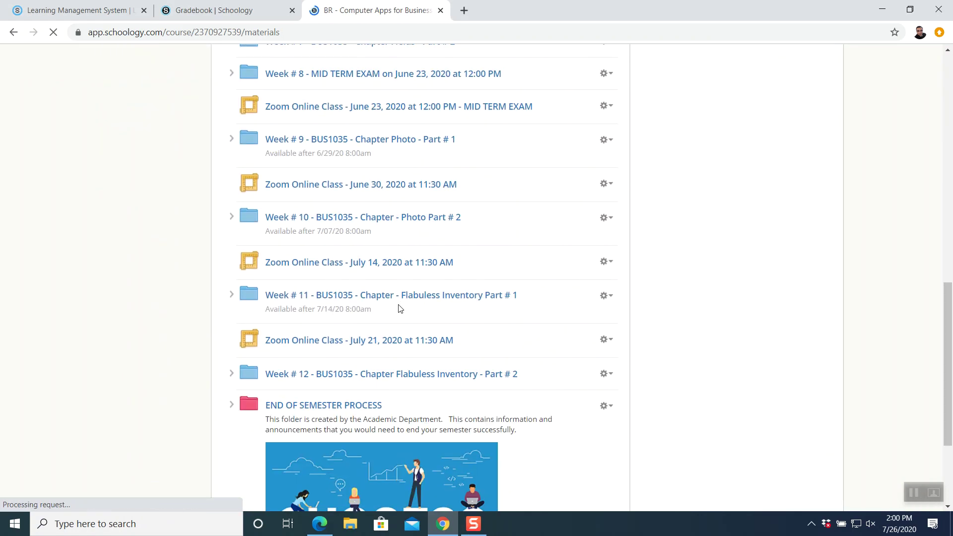
left_click(369, 375)
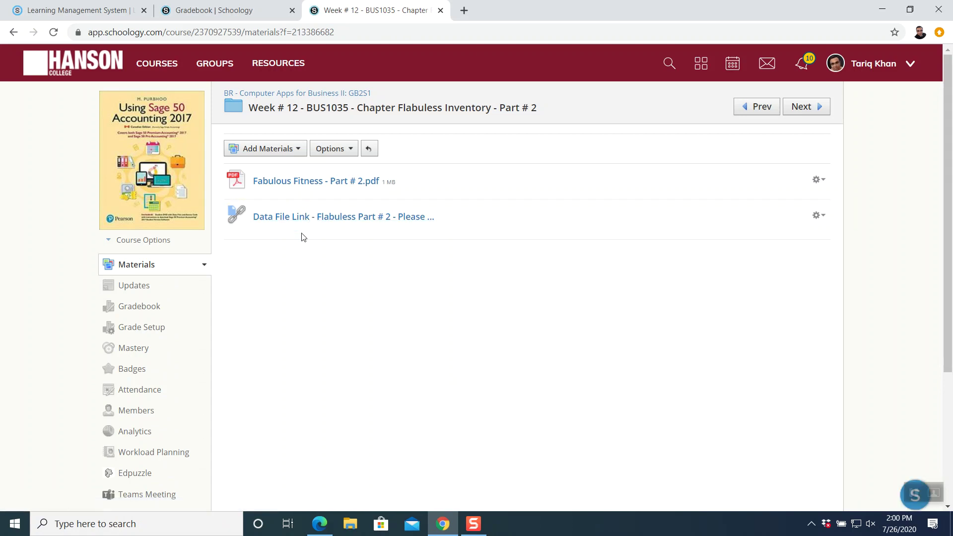
Step: Follow the Flabuless Part # 2 data file link and download FLABULESS - Part # 2.zip
left_click(325, 218)
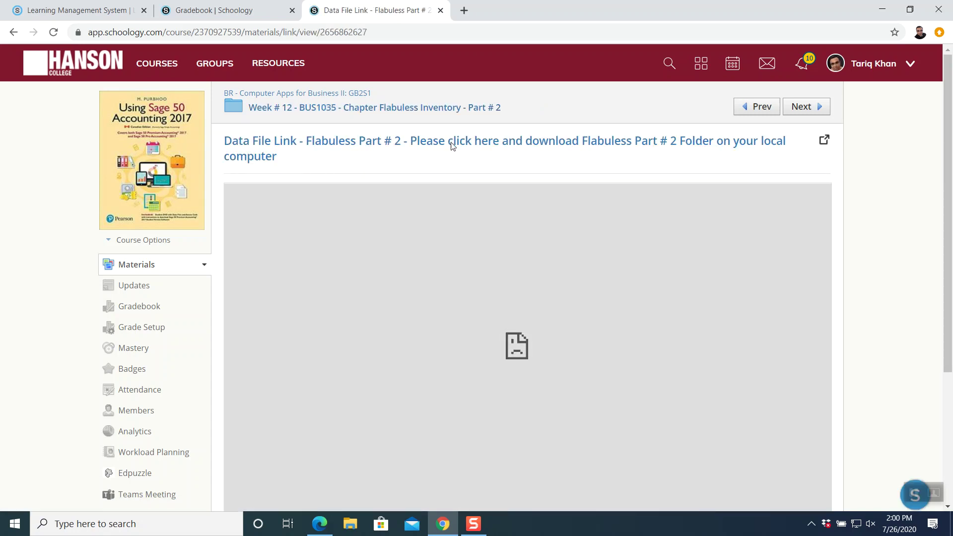
left_click(452, 144)
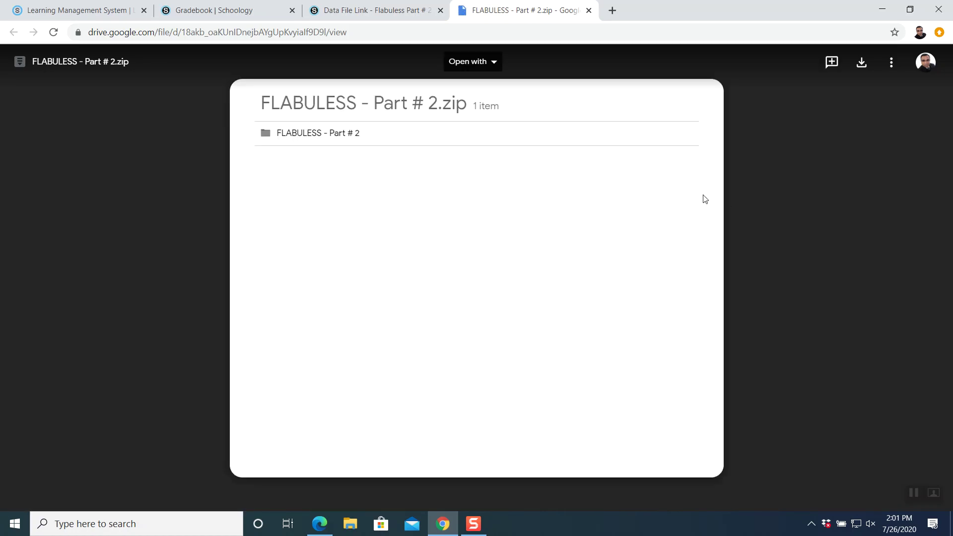
left_click(862, 67)
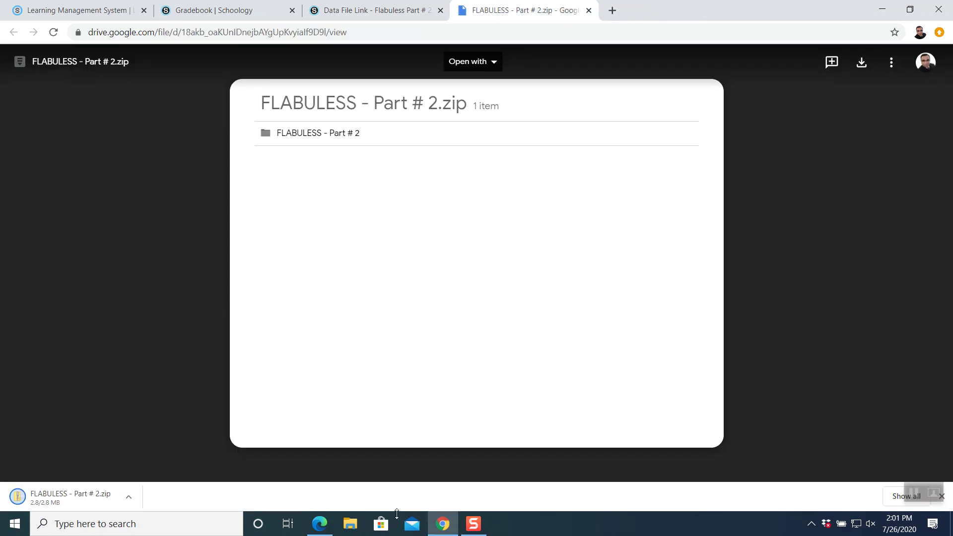
Step: In File Explorer, extract FLABULESS - Part # 2.zip from Downloads to the suggested FLABULESS - Part # 2 folder
left_click(351, 523)
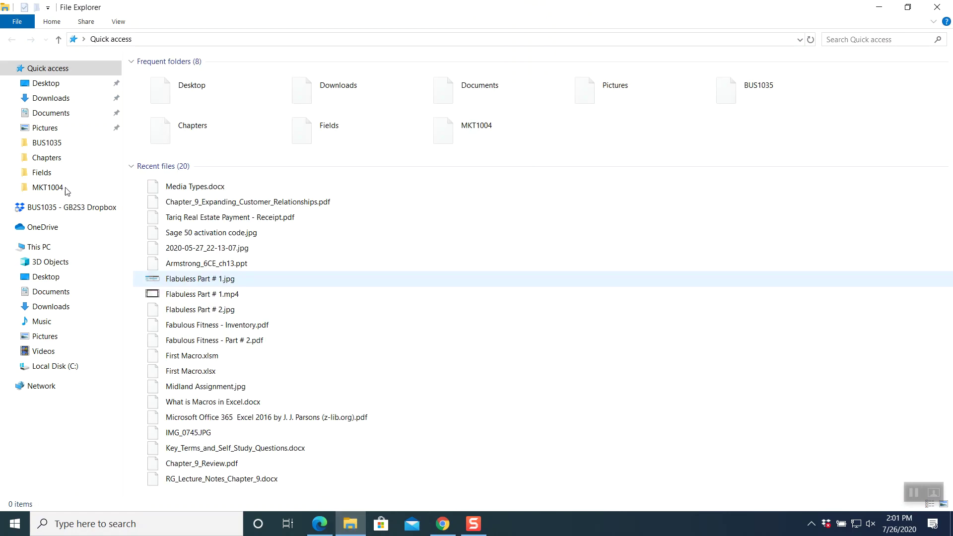
left_click(67, 98)
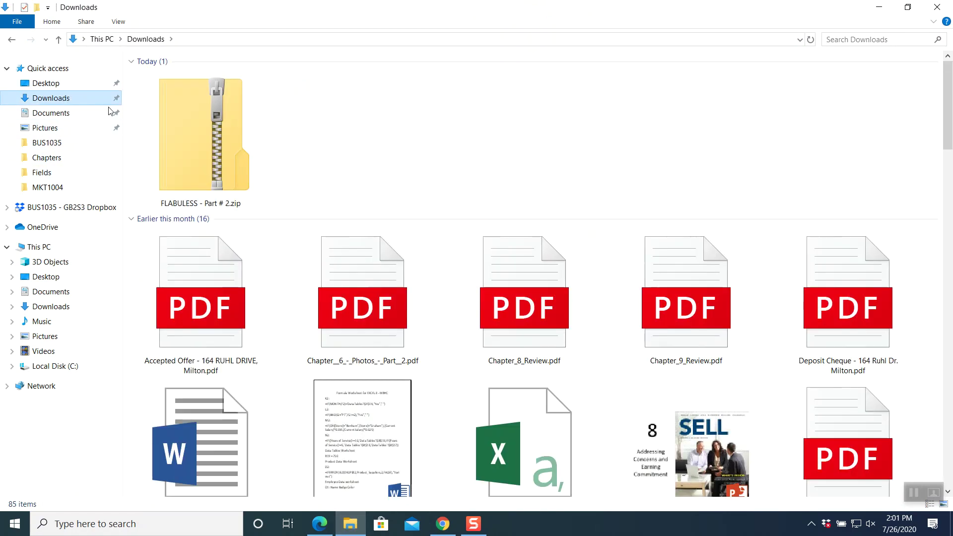
left_click(200, 130)
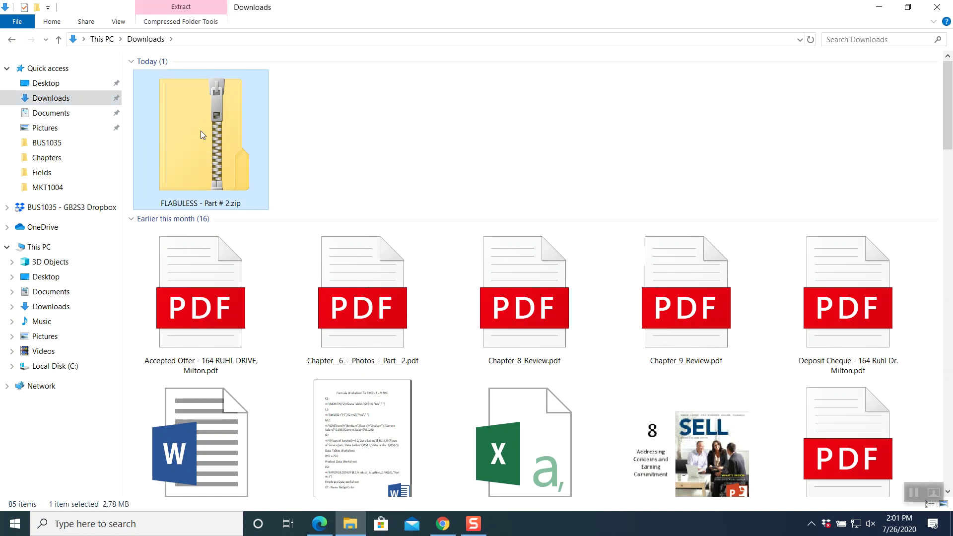
right_click(201, 130)
left_click(234, 188)
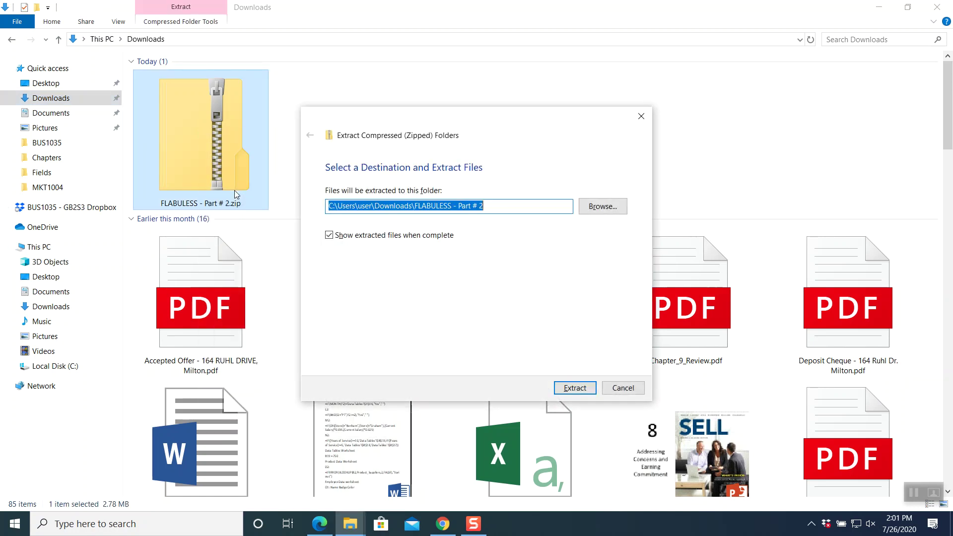
left_click(567, 388)
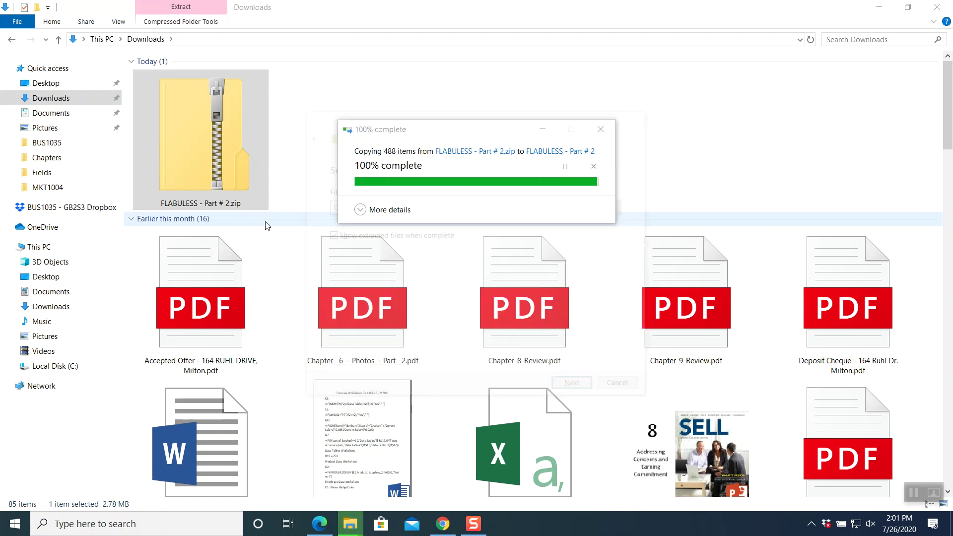
Step: Open FLABULESS.SAI from the extracted FLABULESS folder in Sage 50 and accept the session date Feb 07, 2019
left_click(60, 40)
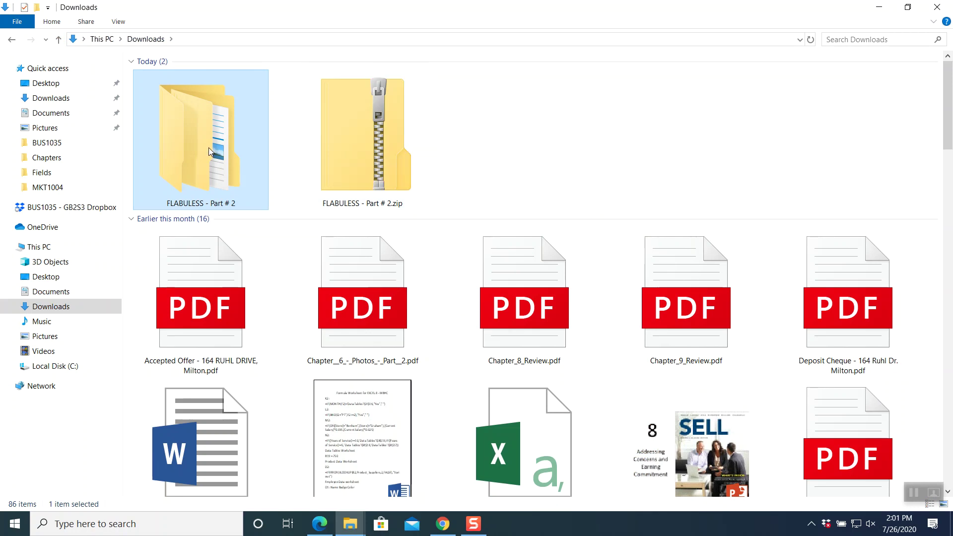
double_click(216, 171)
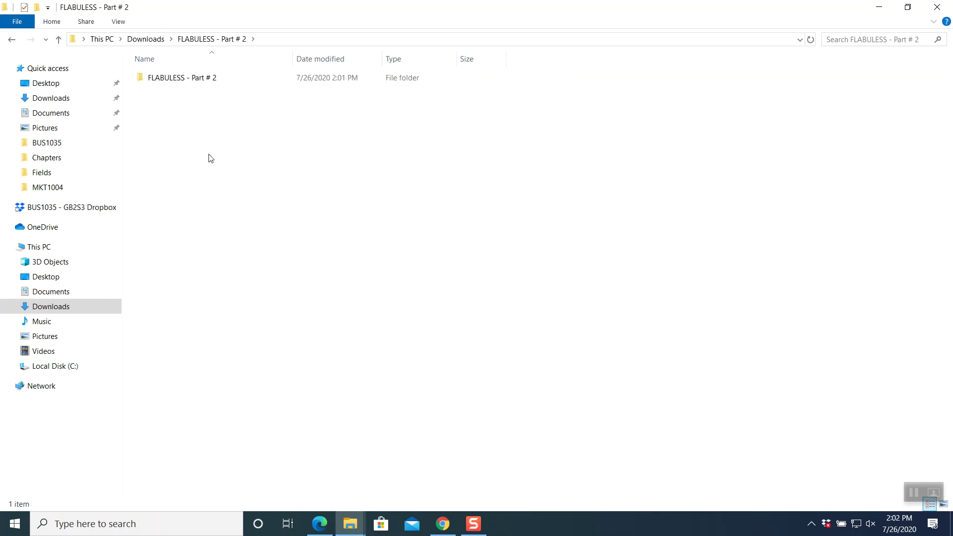
double_click(180, 80)
double_click(181, 80)
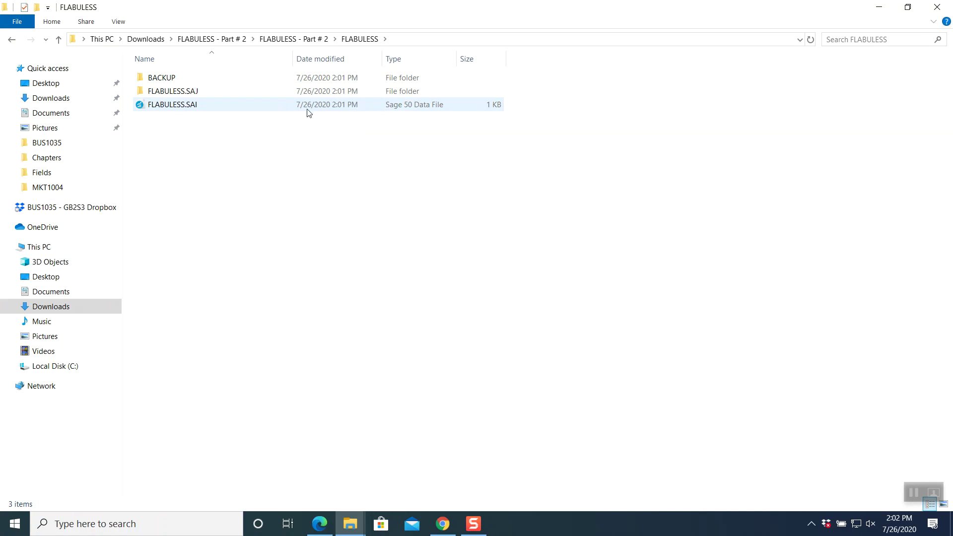
double_click(229, 105)
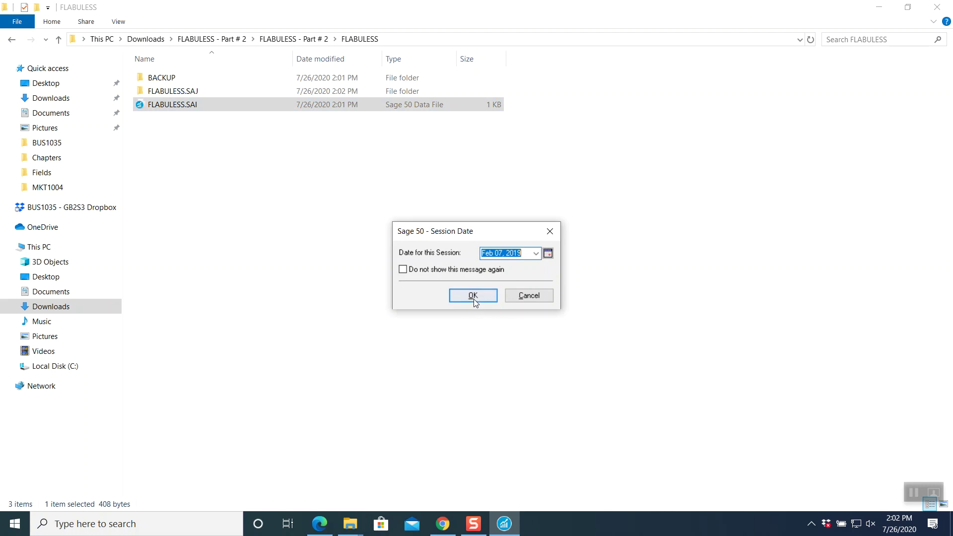
left_click(472, 296)
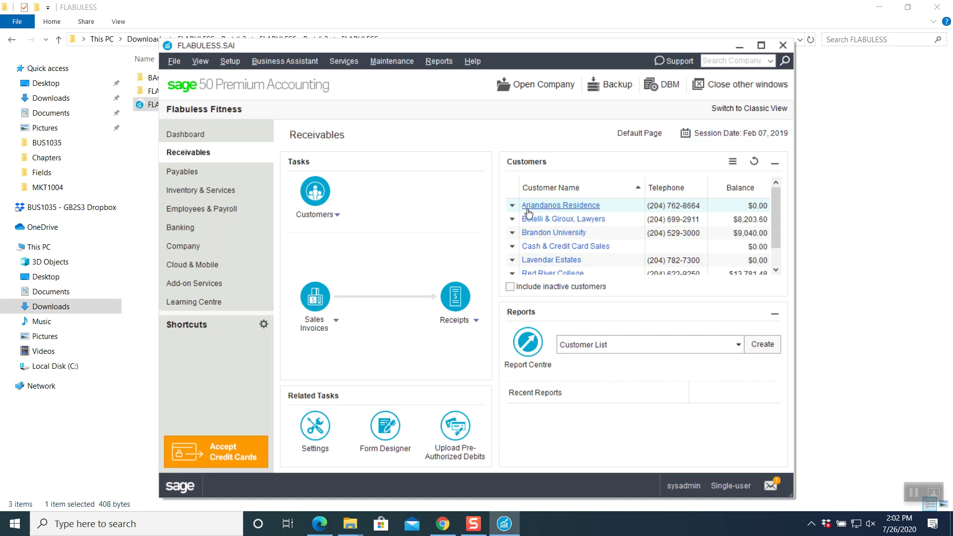
Step: Back in Chrome, close the zip file's tab, open Fabulous Fitness - Part # 2.pdf from the Week # 12 folder and read transaction 12
mouse_move(436, 526)
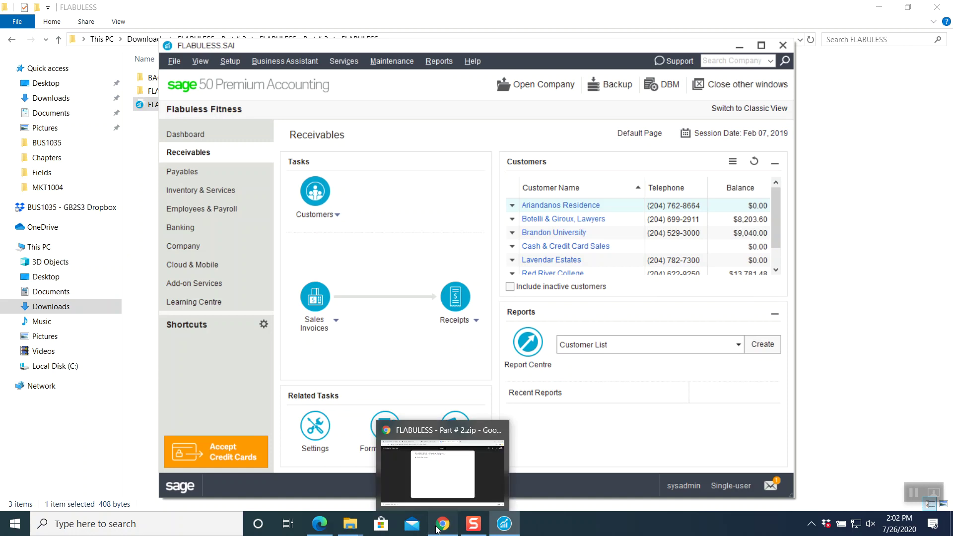
left_click(430, 470)
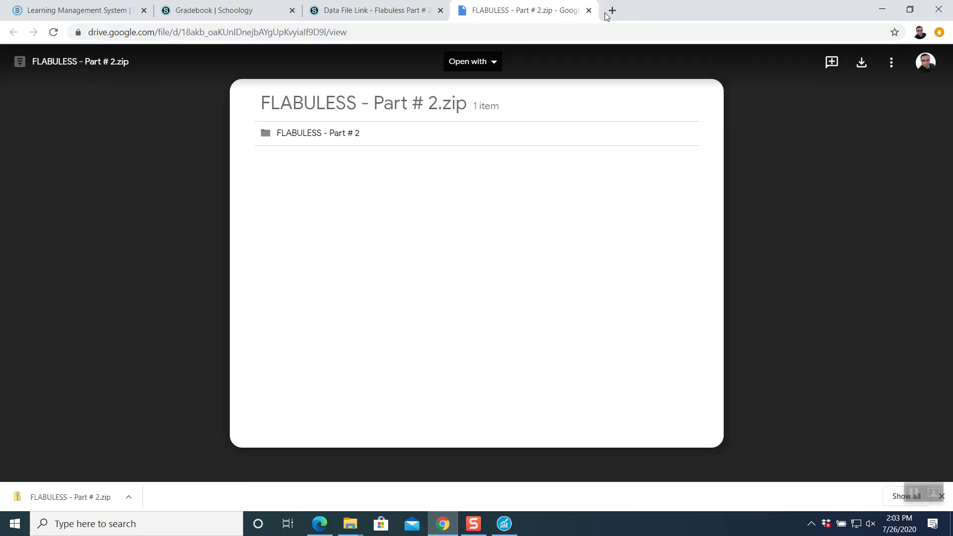
left_click(588, 10)
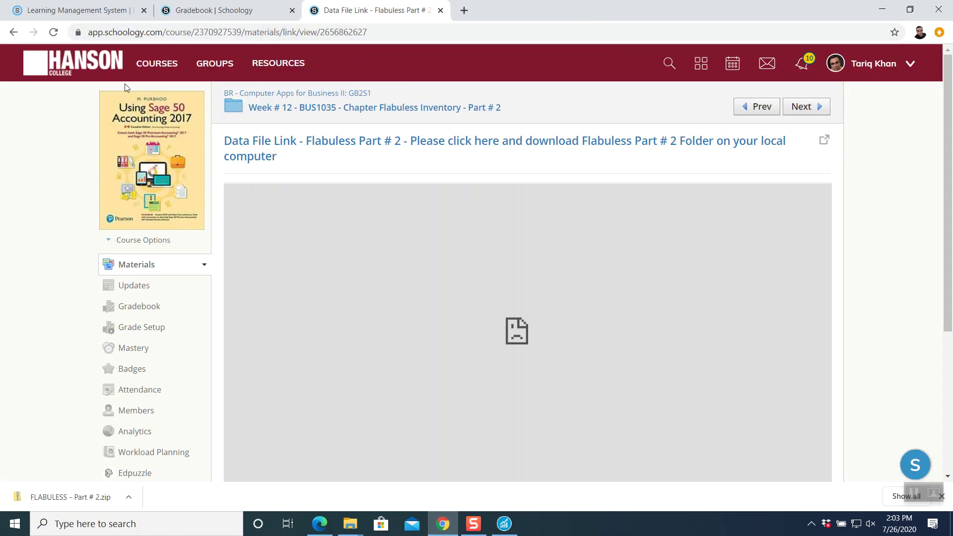
left_click(304, 107)
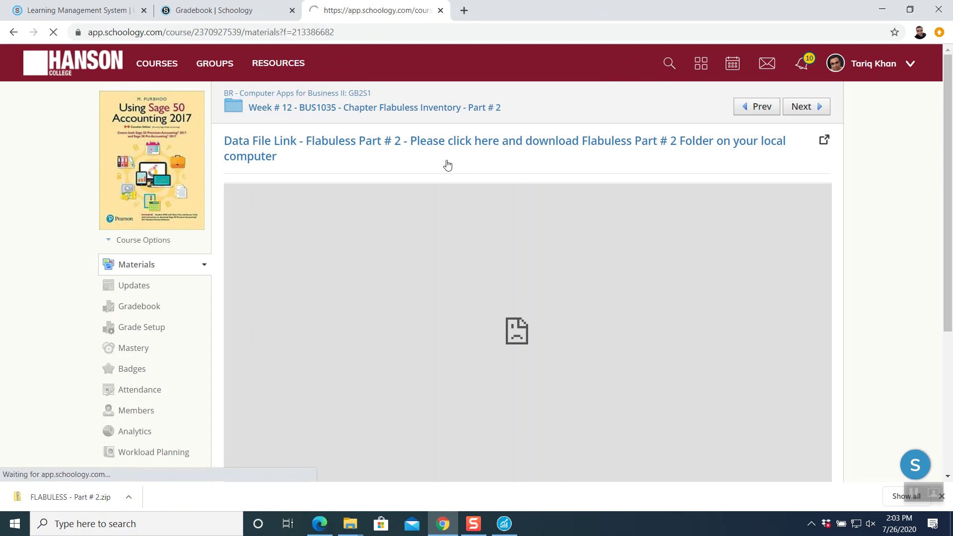
left_click(319, 185)
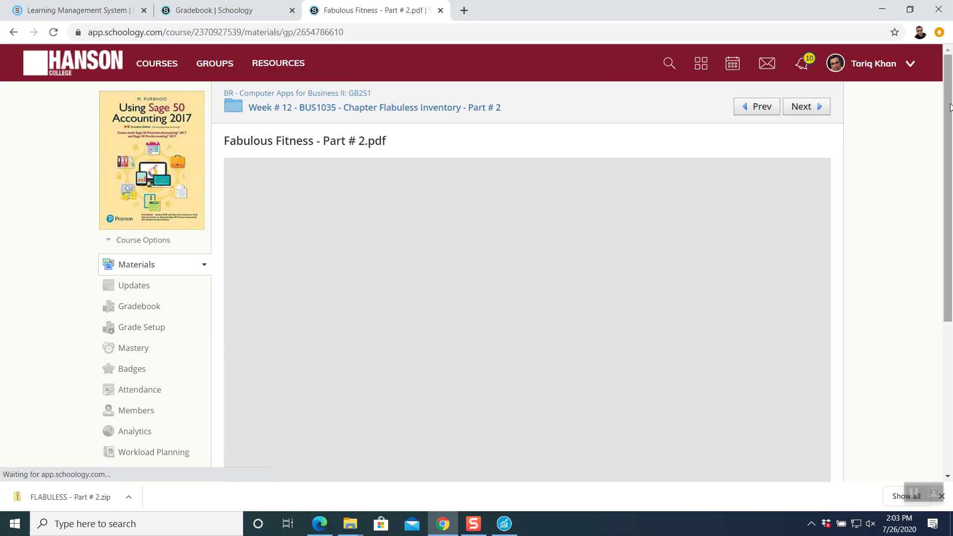
left_click_drag(946, 107, 947, 169)
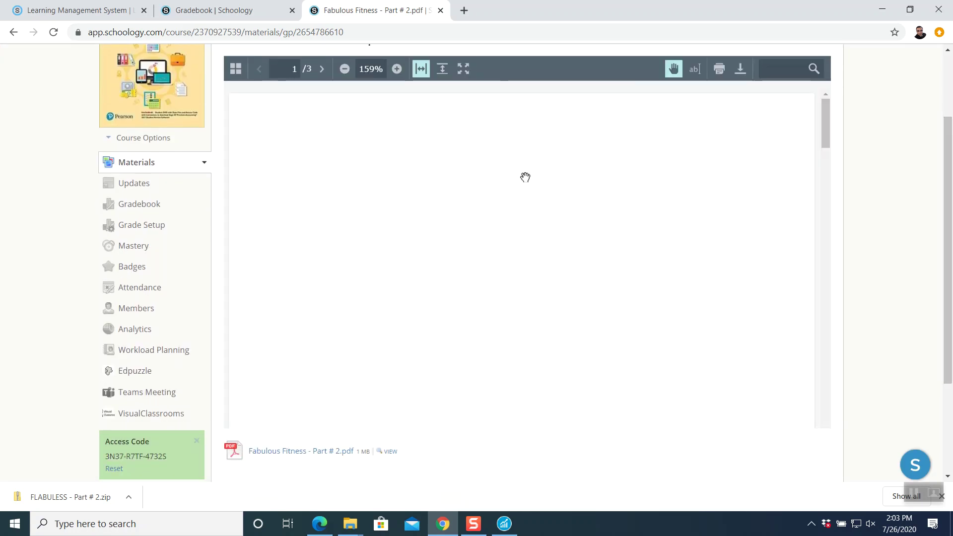
scroll(534, 220, "down", 3)
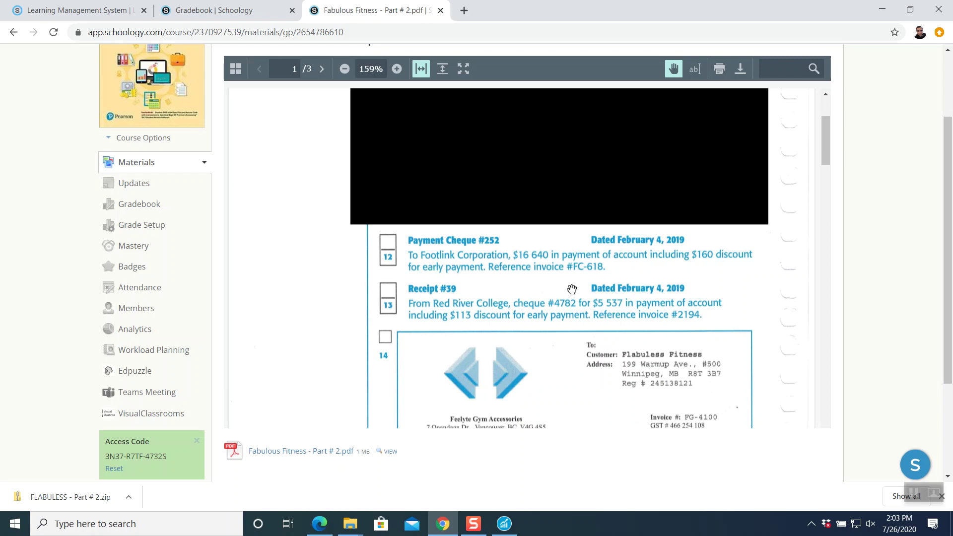
scroll(572, 288, "down", 1)
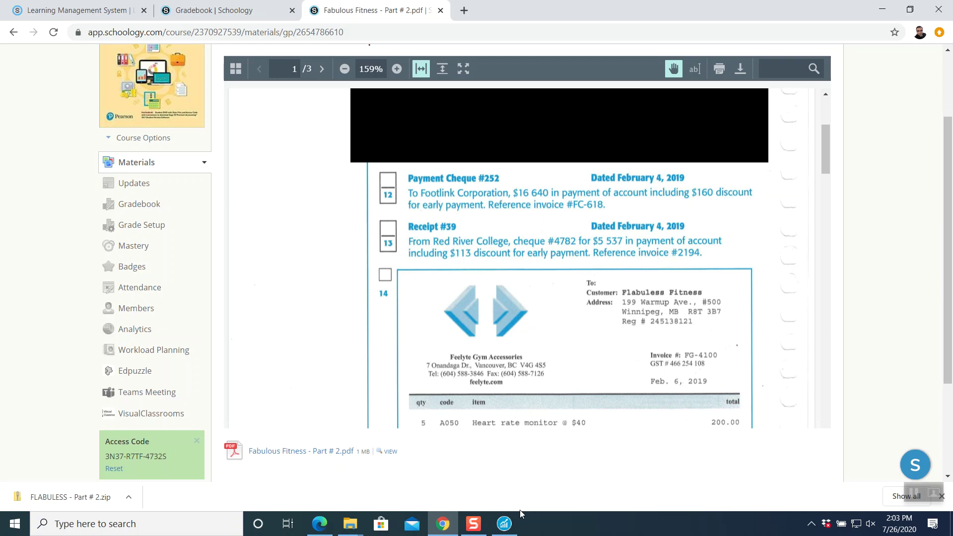
Step: In Sage 50, start a purchase invoice payment by cheque to Footlink Corporation dated Feb 04, 2019
left_click(504, 523)
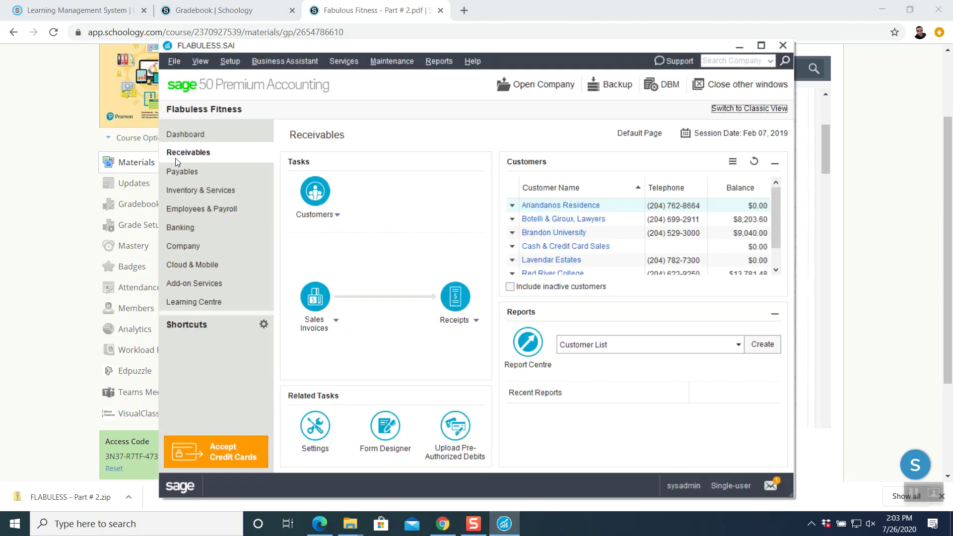
left_click(198, 172)
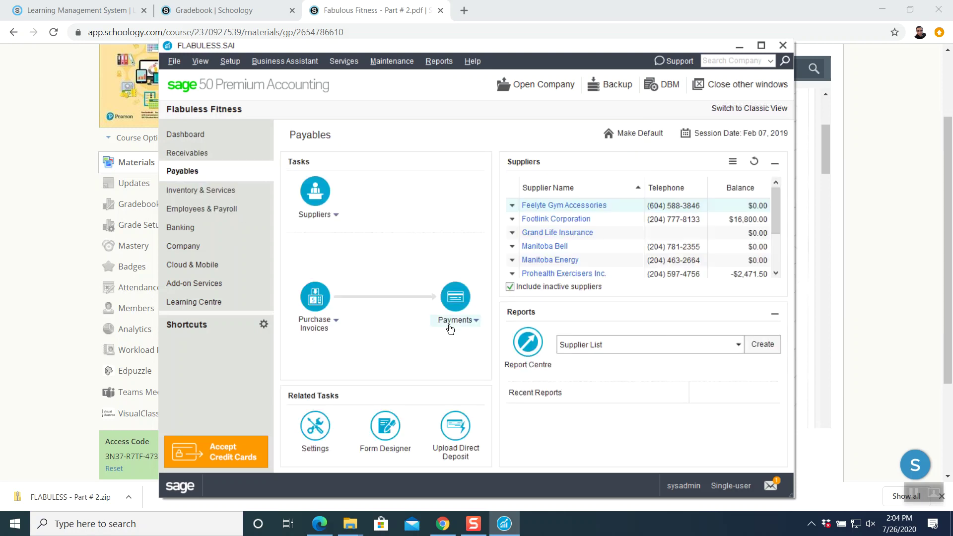
left_click(458, 297)
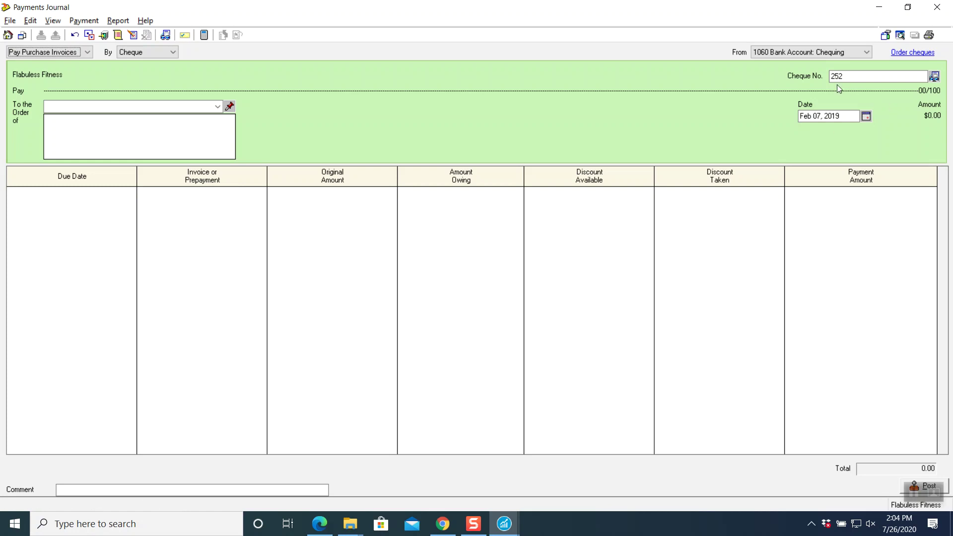
left_click(218, 107)
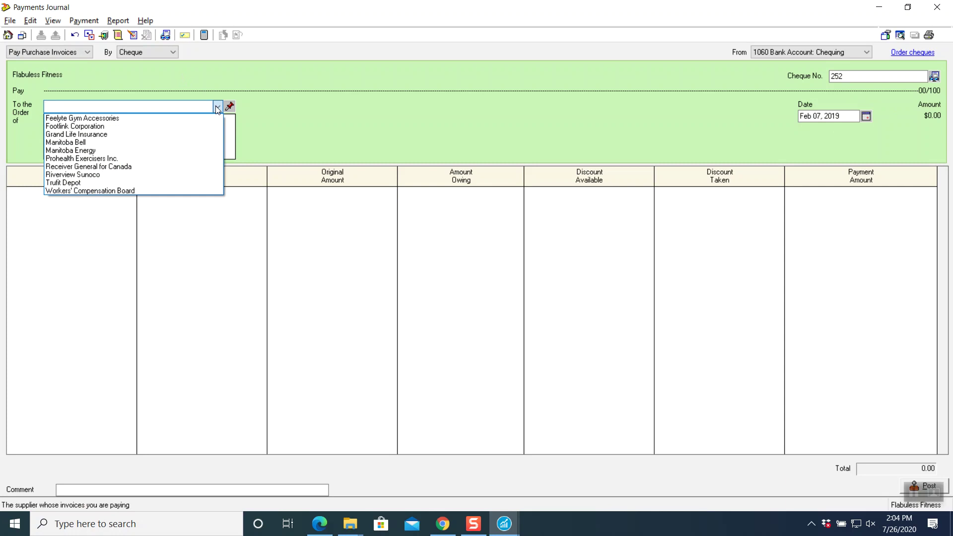
left_click(164, 126)
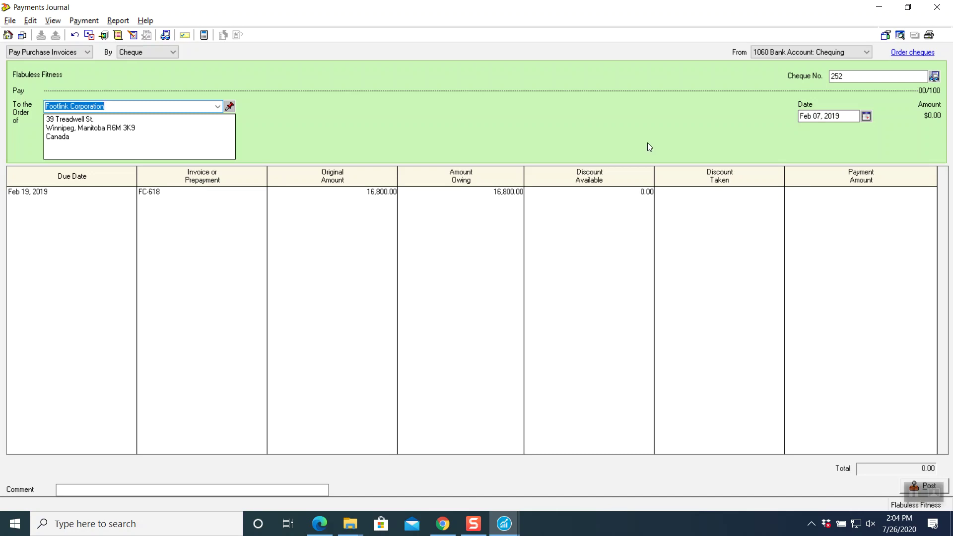
left_click(865, 116)
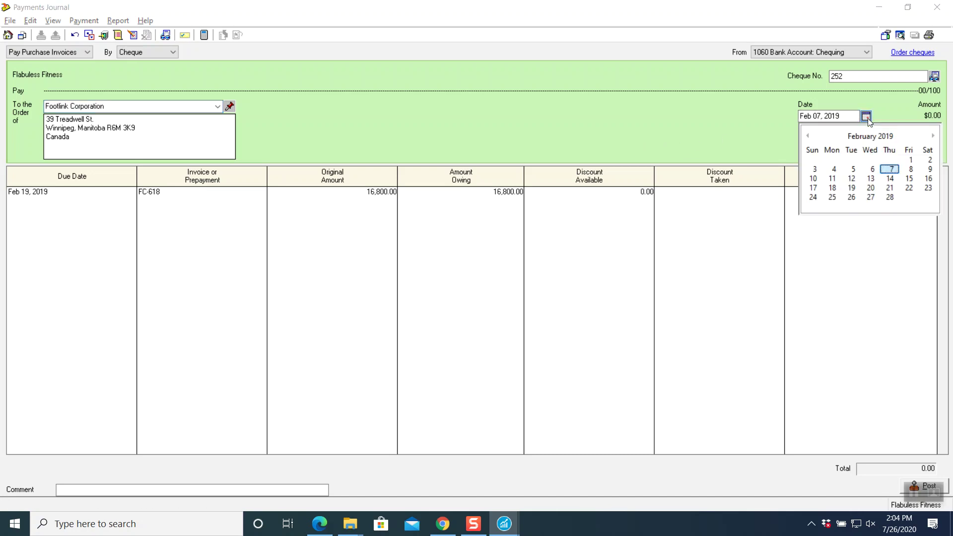
left_click(833, 169)
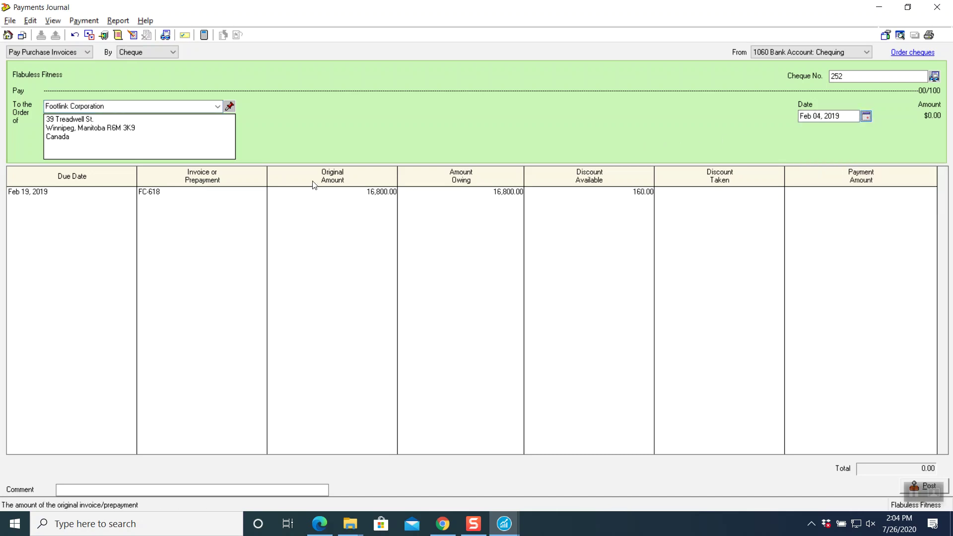
Step: Apply the 160.00 discount and the 16,640.00 payment amount to invoice FC-618
left_click(153, 197)
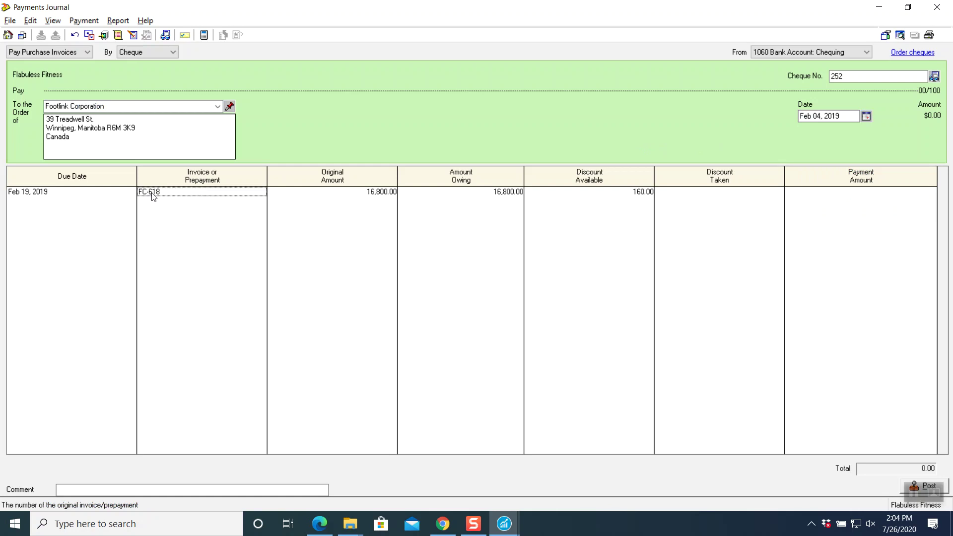
key("Tab")
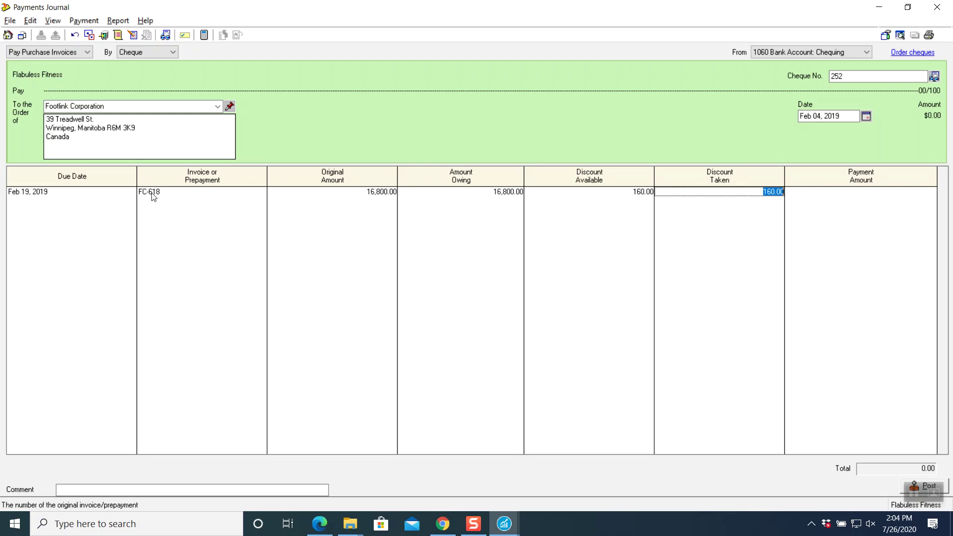
key("Tab")
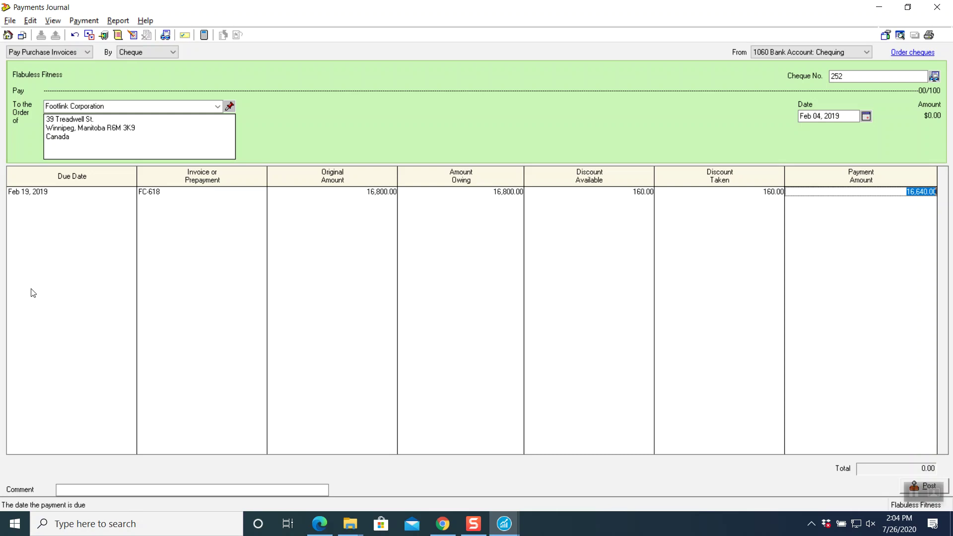
key("Tab")
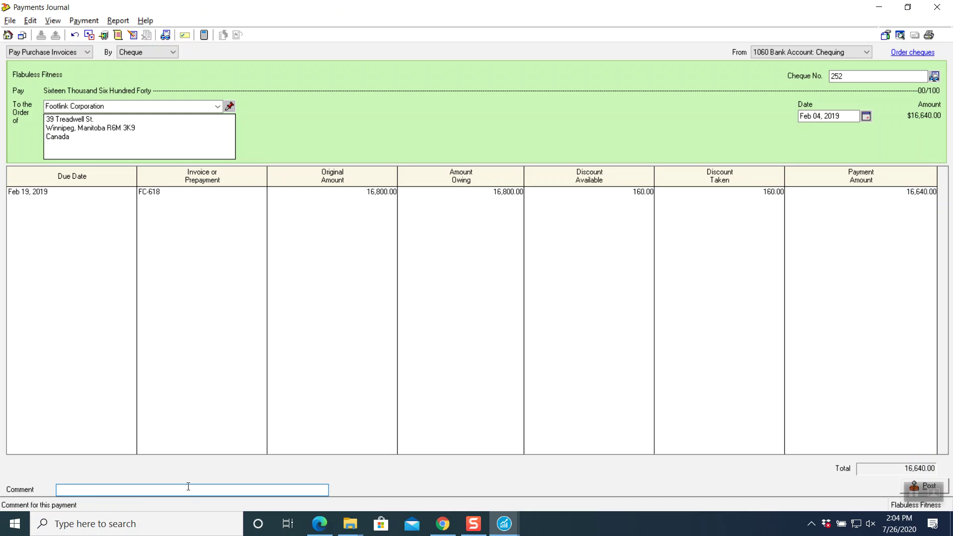
Step: Add the comment "Rerefence Invoice # FC-618" to the Footlink payment and review its journal entry
type("Rerefence Invoice # FC-618")
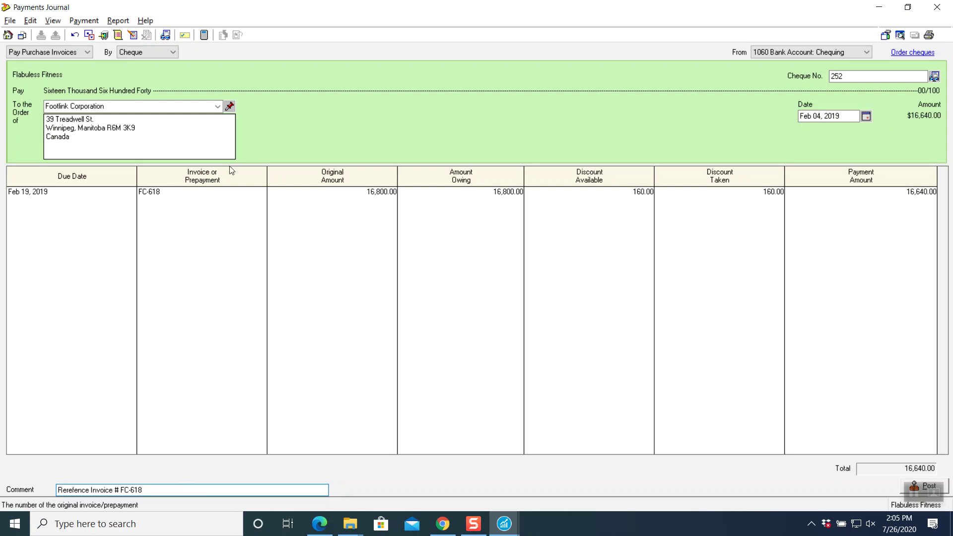
left_click(118, 20)
left_click(126, 36)
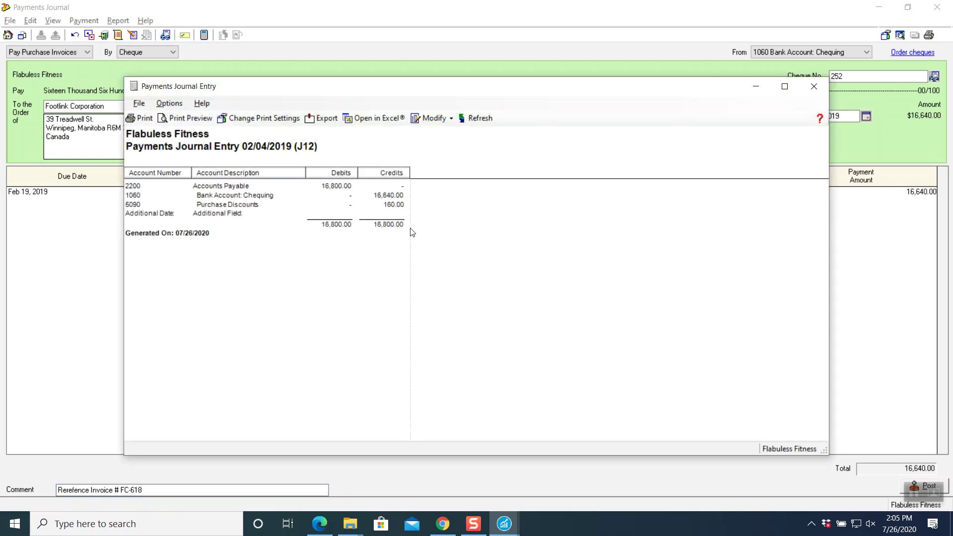
left_click(811, 85)
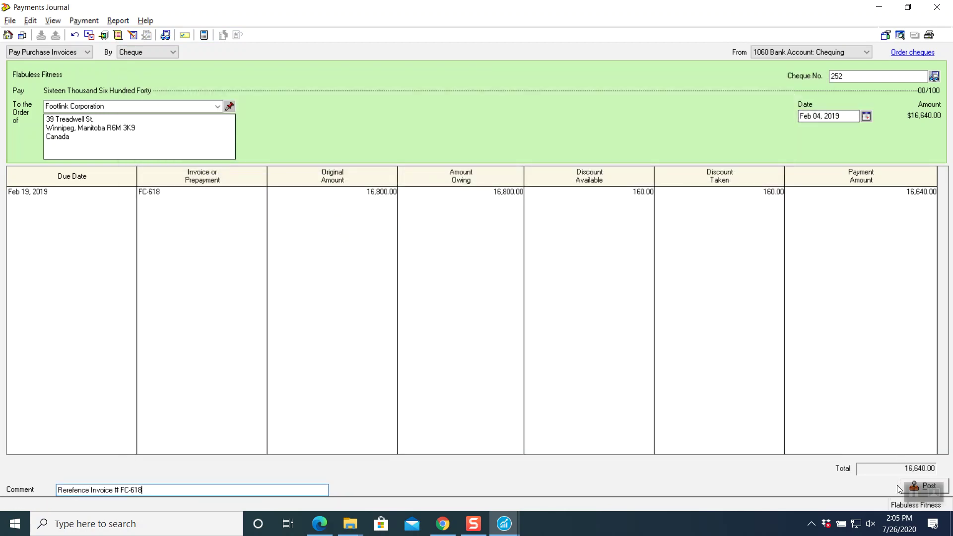
Step: Post the Footlink Corporation payment and close the Payments Journal
left_click(918, 487)
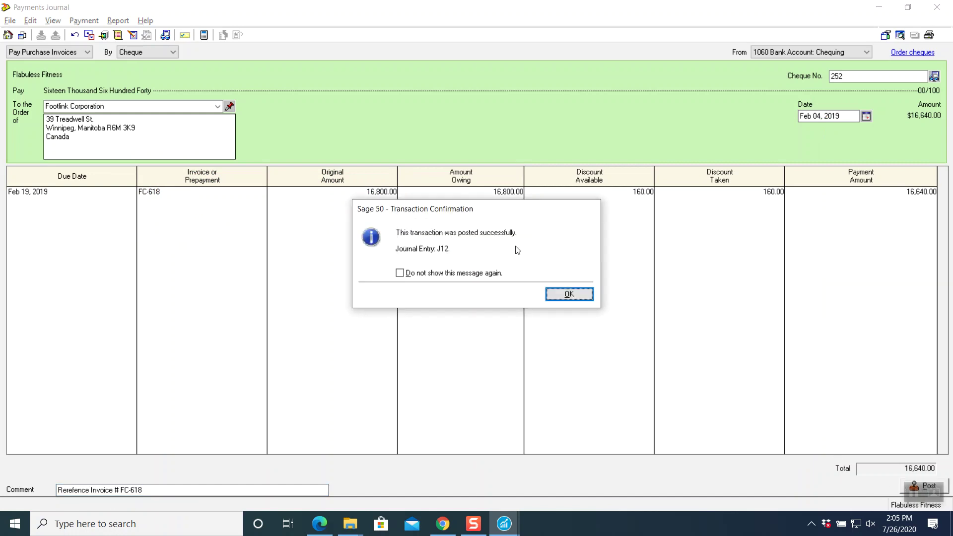
left_click(571, 295)
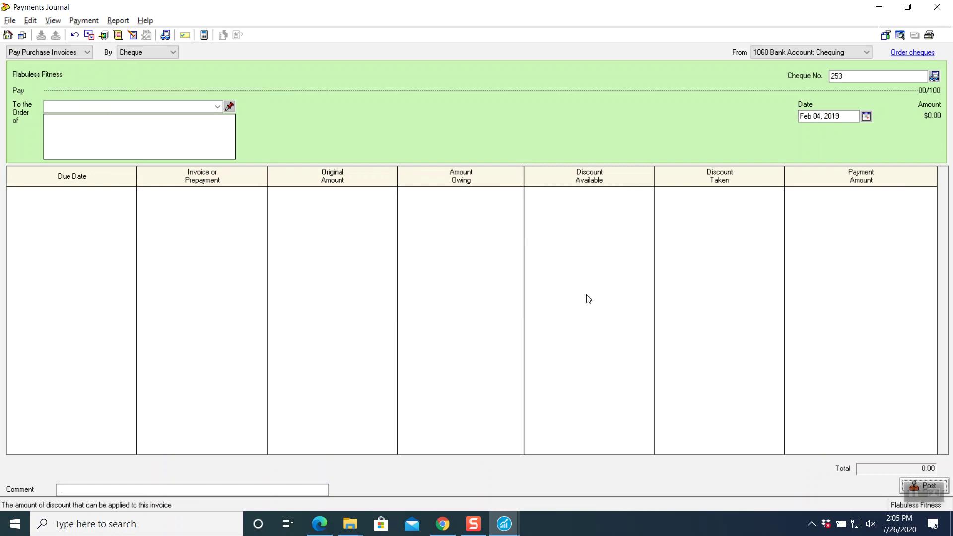
left_click(936, 8)
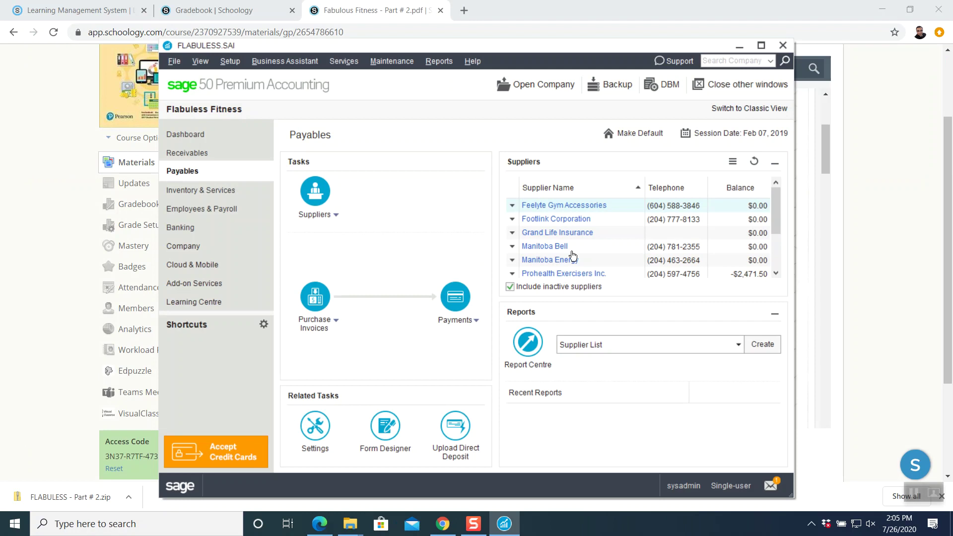
Step: Read transaction 13 in the assignment PDF in Chrome, and open a new receipt from Receivables in Sage 50
left_click(882, 241)
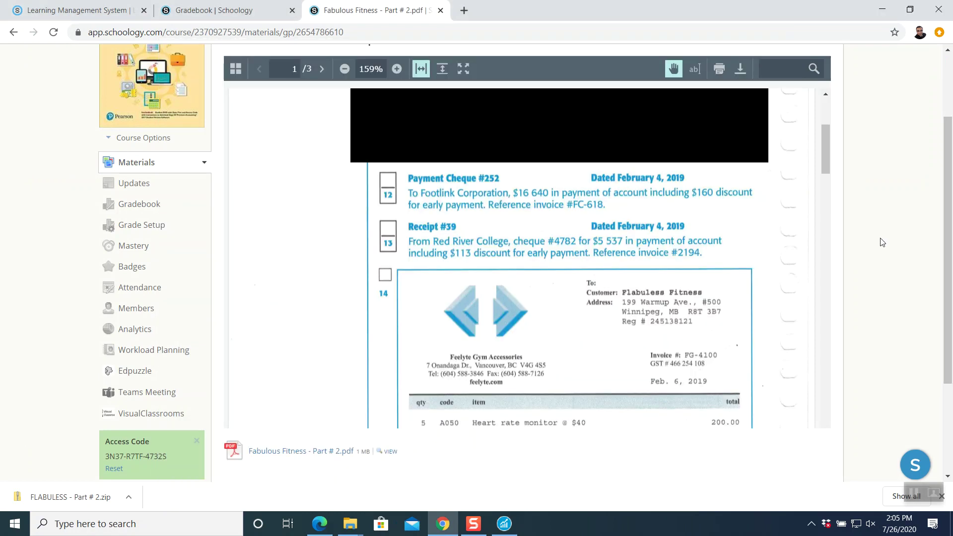
scroll(475, 256, "down", 2)
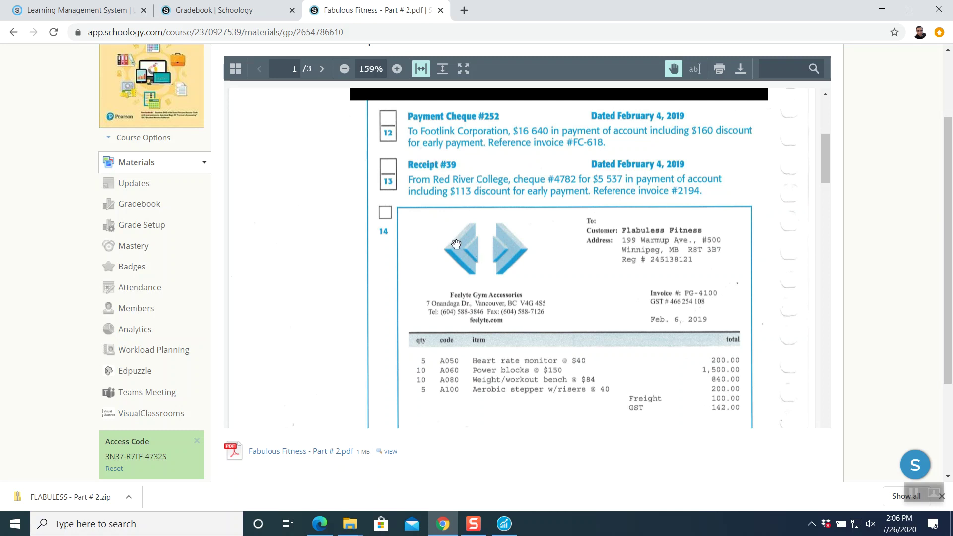
left_click(504, 524)
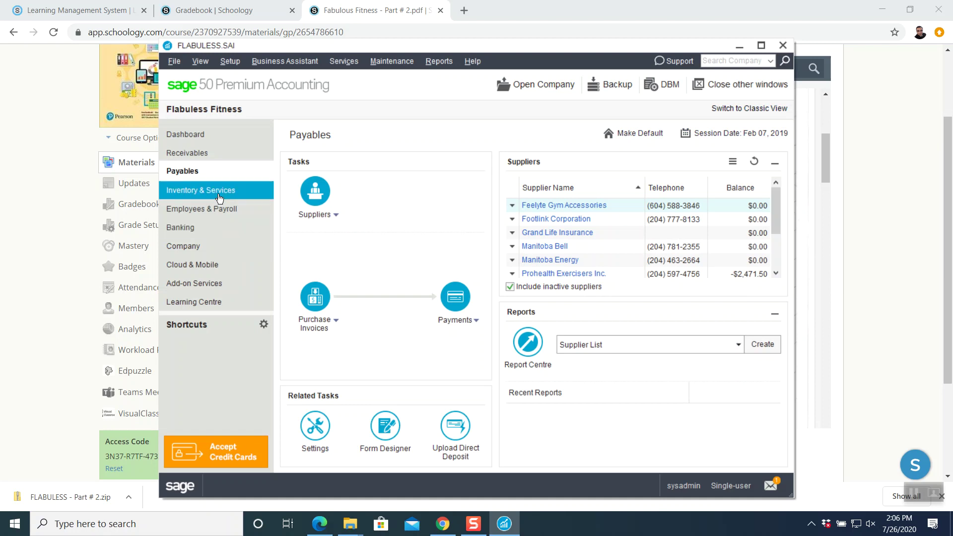
left_click(201, 152)
left_click(442, 299)
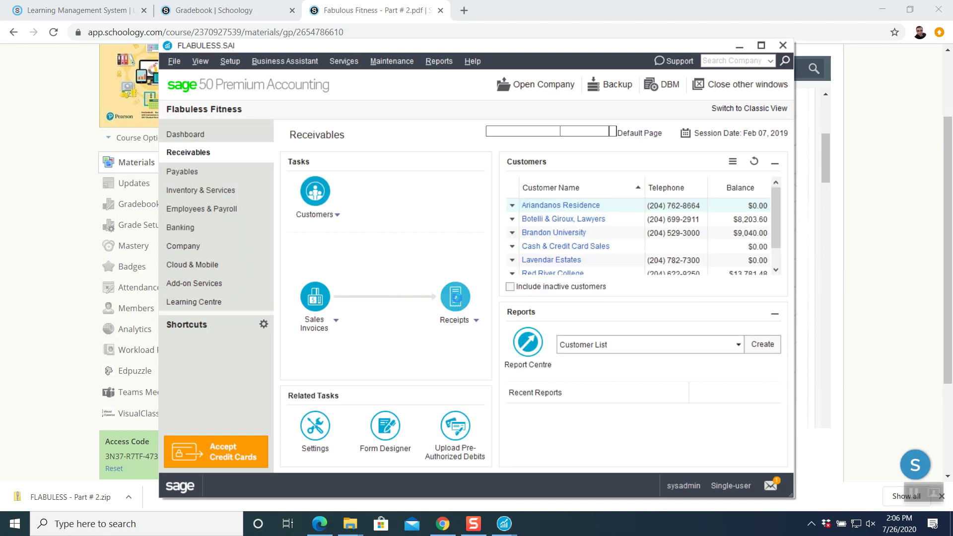
left_click(637, 131)
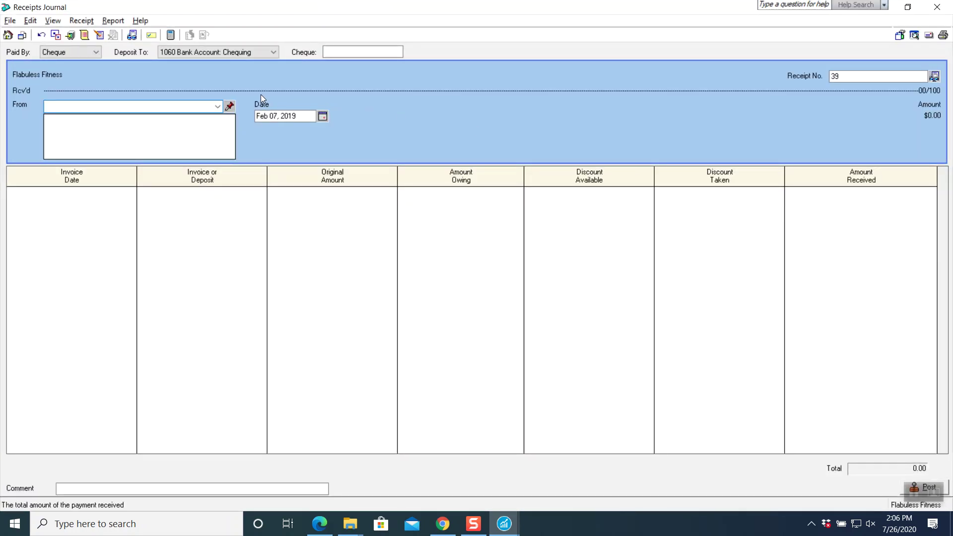
Step: Fill in the receipt header with cheque 4782, customer Red River College and the date Feb 04, 2019
left_click(370, 52)
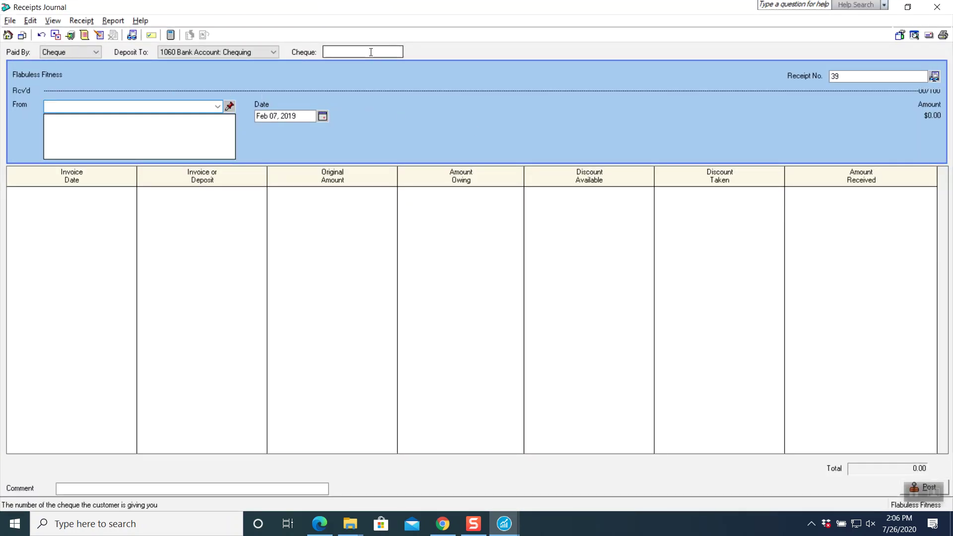
type("4782")
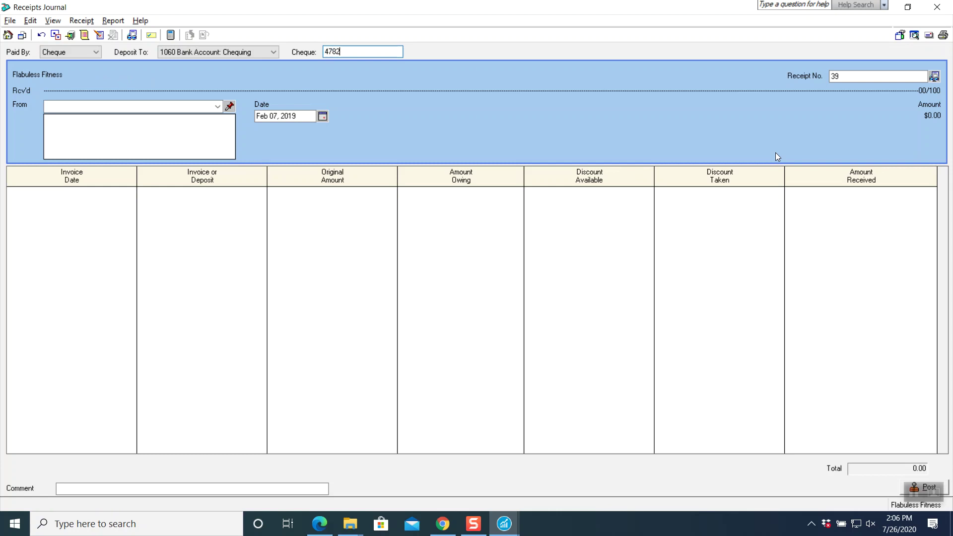
left_click(219, 106)
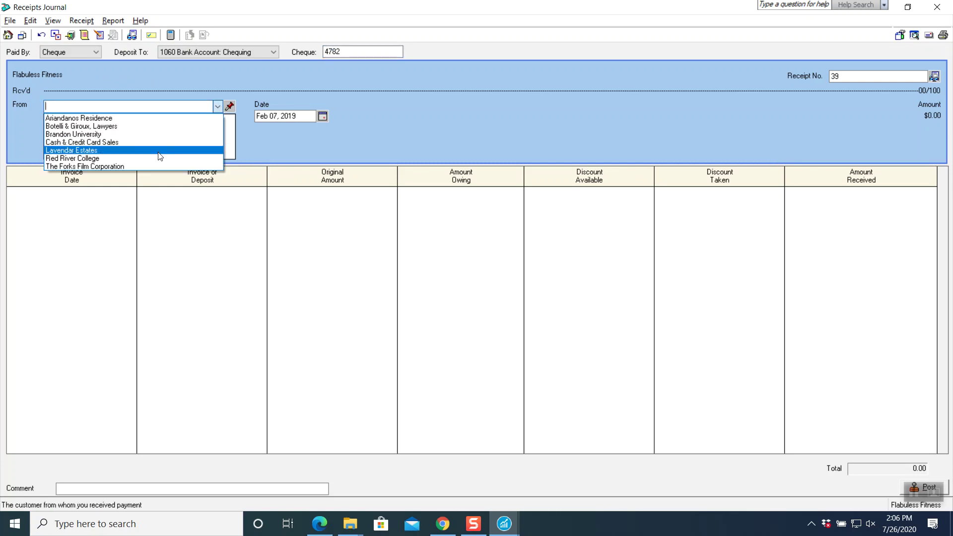
left_click(150, 159)
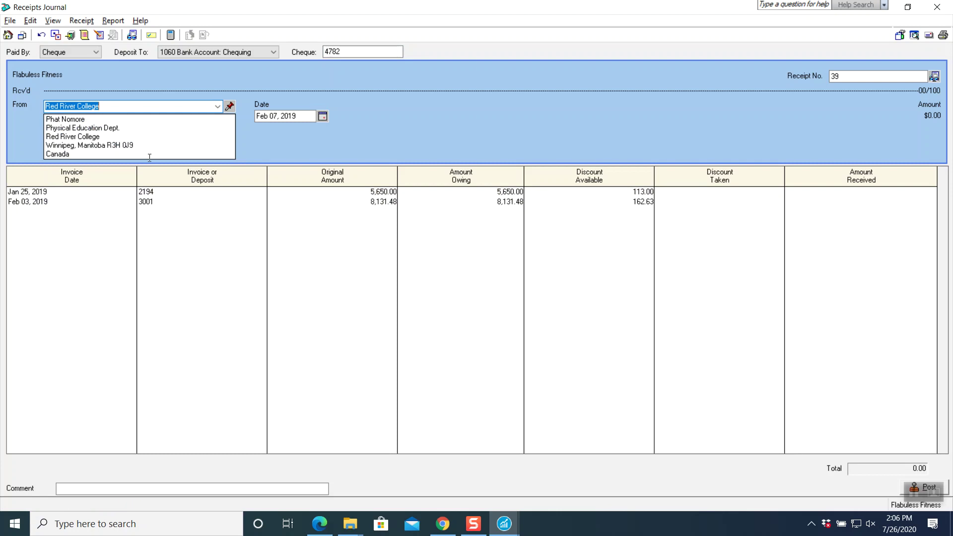
left_click(322, 117)
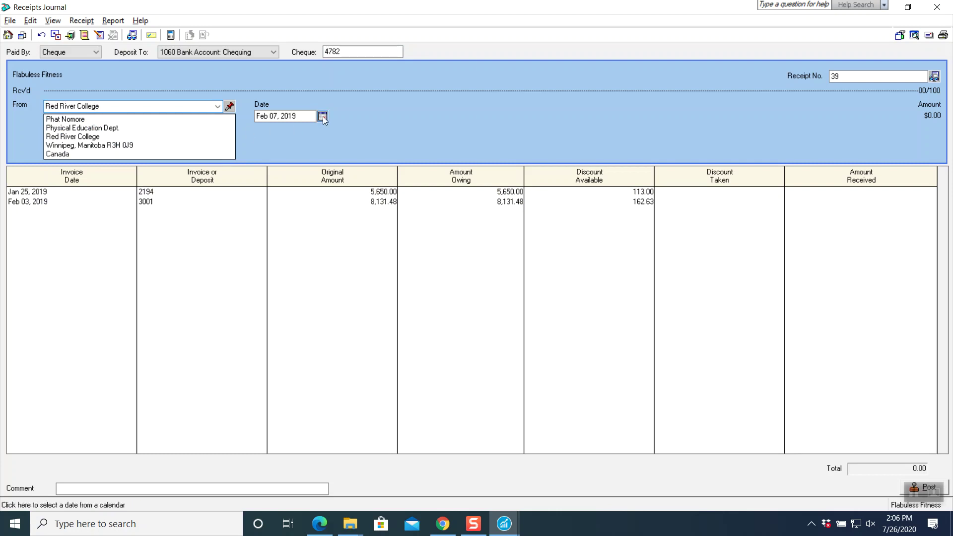
key("Escape")
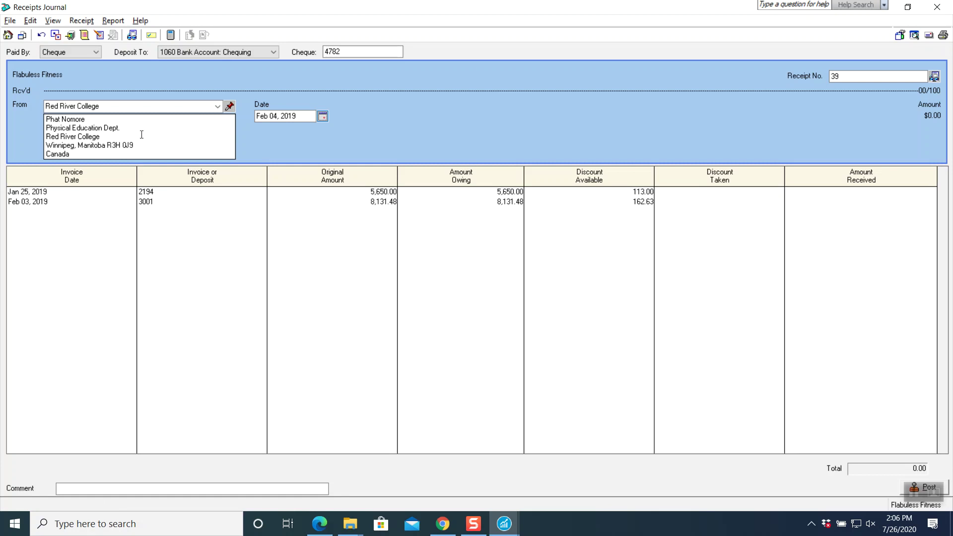
Step: Apply the 113.00 discount and 5,537.00 received to invoice 2194, leaving the discount and amount for invoice 3001 blank
left_click(166, 195)
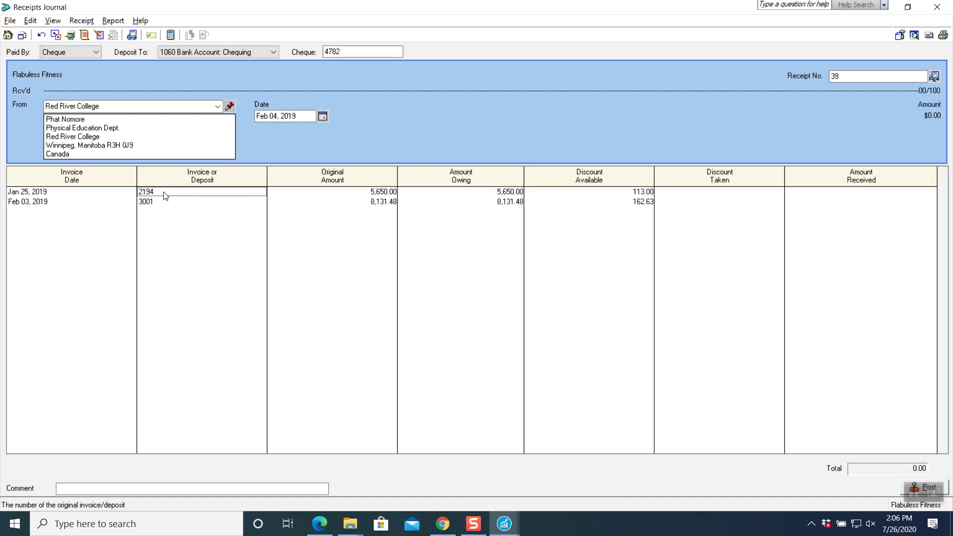
key("Tab")
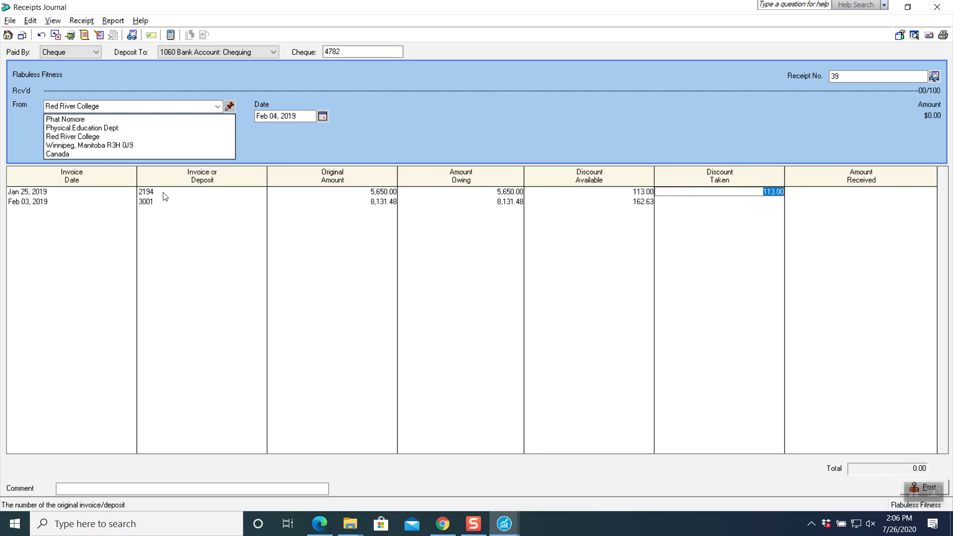
key("Tab")
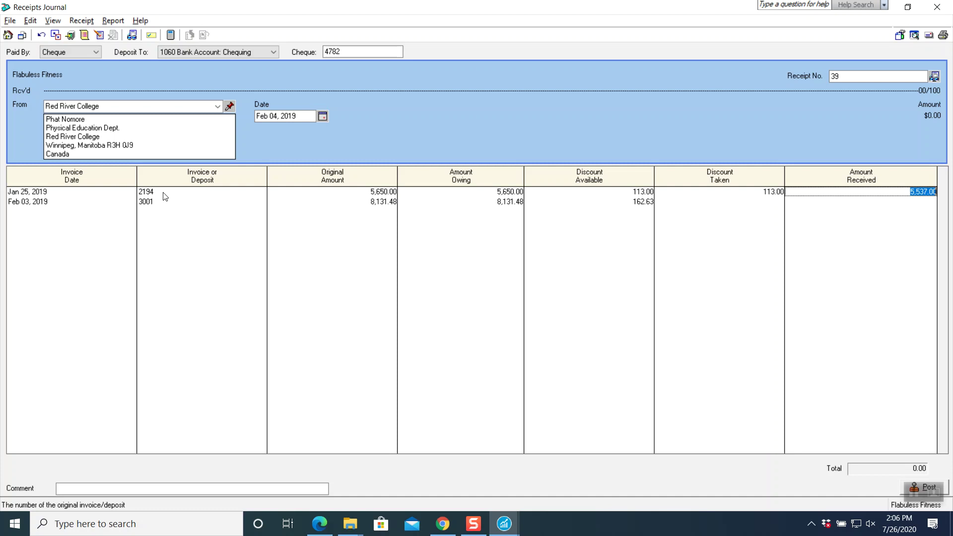
key("Tab")
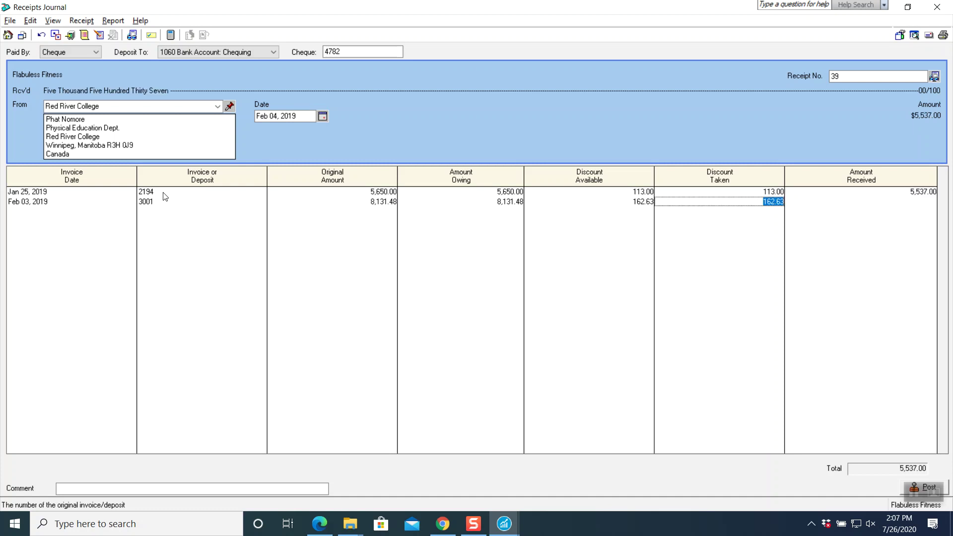
key("Delete")
key("Tab")
key("Delete")
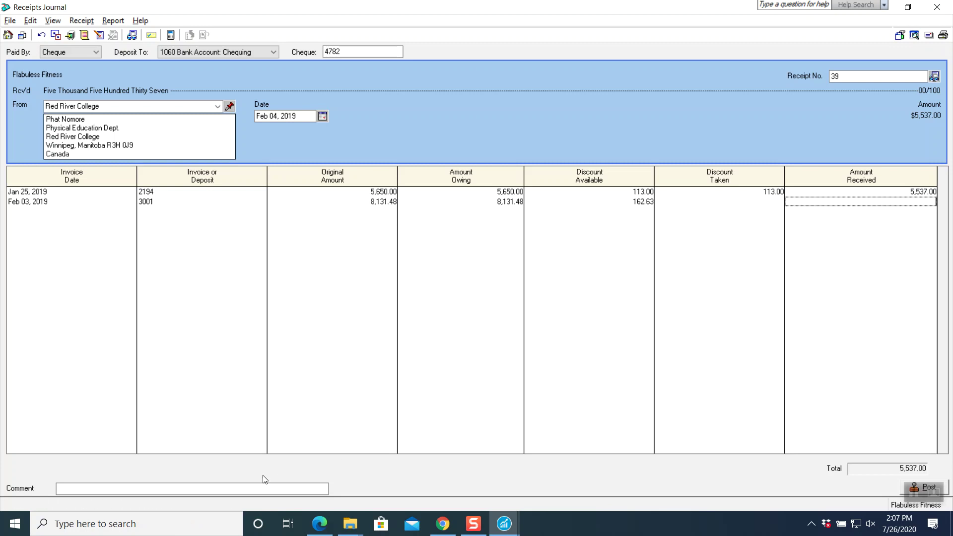
key("Tab")
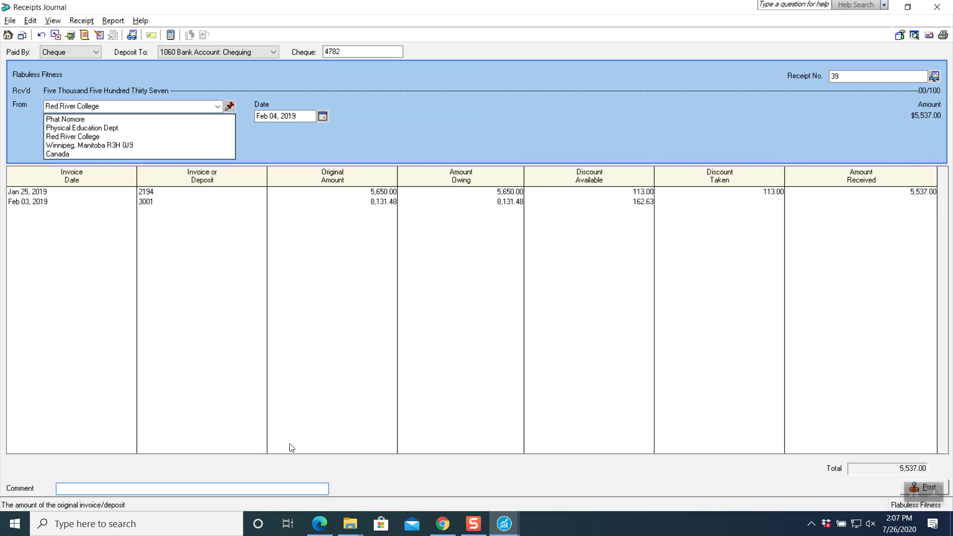
Step: Enter "Reference Invoice #2194" as the receipt's comment
type("referen")
key("BackSpace")
key("BackSpace")
key("BackSpace")
key("BackSpace")
key("BackSpace")
key("BackSpace")
key("BackSpace")
type("reference")
key("BackSpace")
key("BackSpace")
key("BackSpace")
key("BackSpace")
key("BackSpace")
key("BackSpace")
key("BackSpace")
key("BackSpace")
type("Reference ")
type("Invoice ")
type("#291")
key("BackSpace")
key("BackSpace")
key("BackSpace")
type("19")
Step: Review the journal entry for the Red River College receipt
left_click(113, 20)
left_click(474, 233)
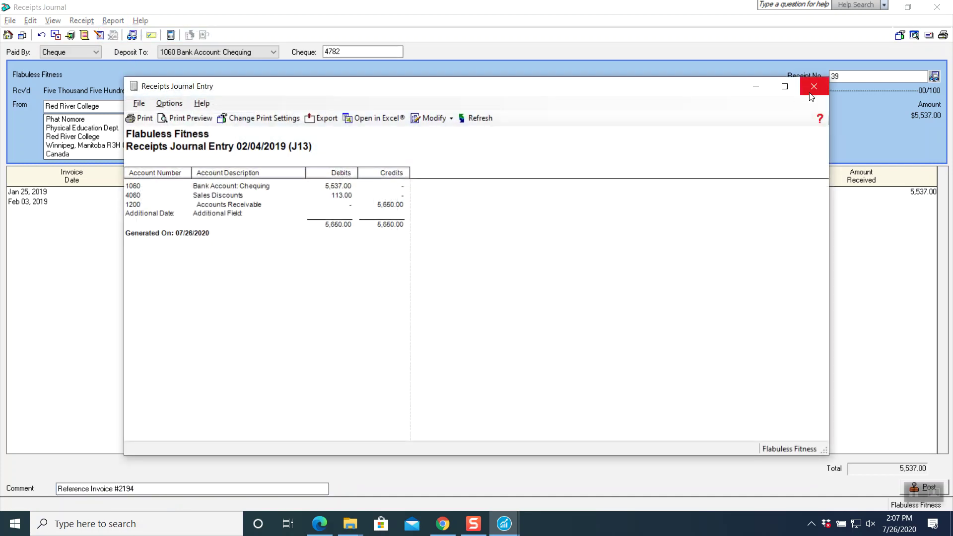
left_click(814, 87)
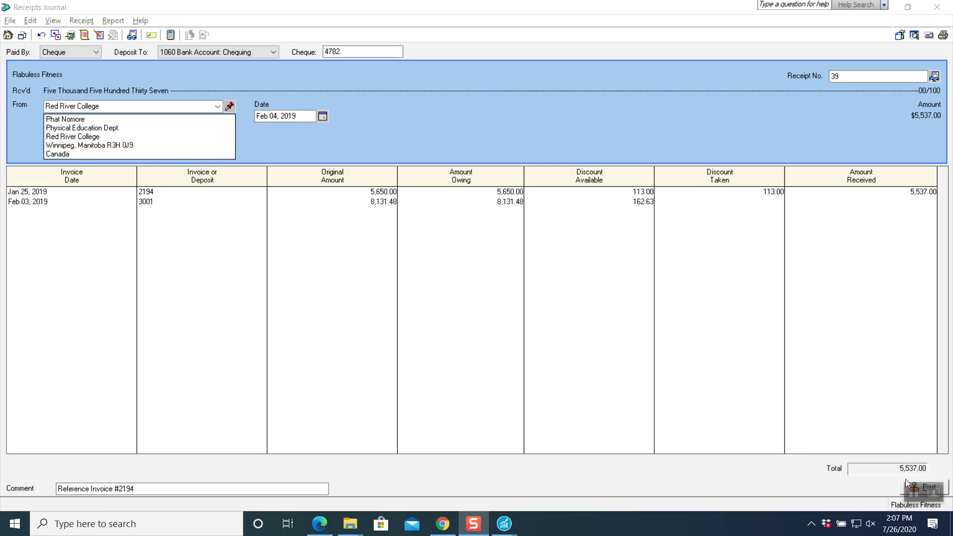
Step: Post the Red River College receipt and close the Receipts Journal
left_click(902, 485)
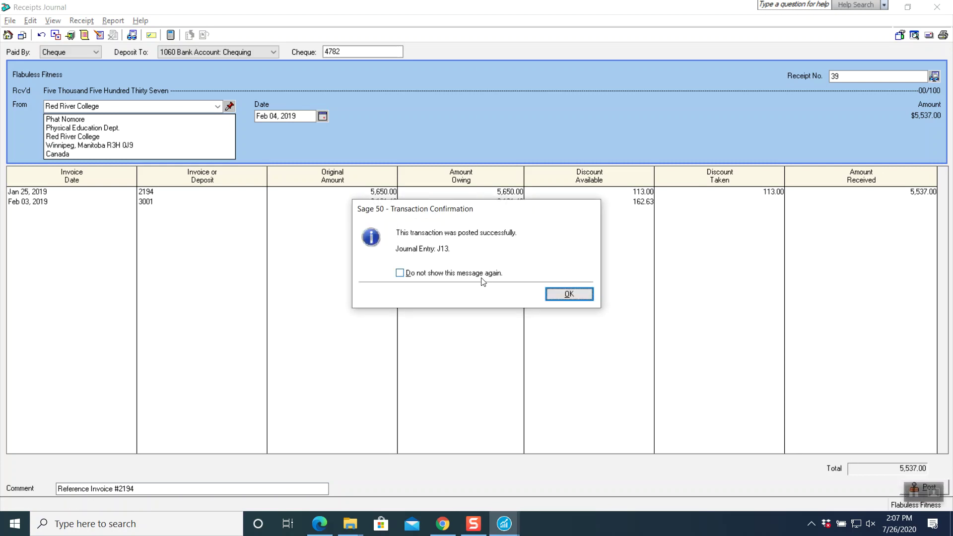
left_click(581, 298)
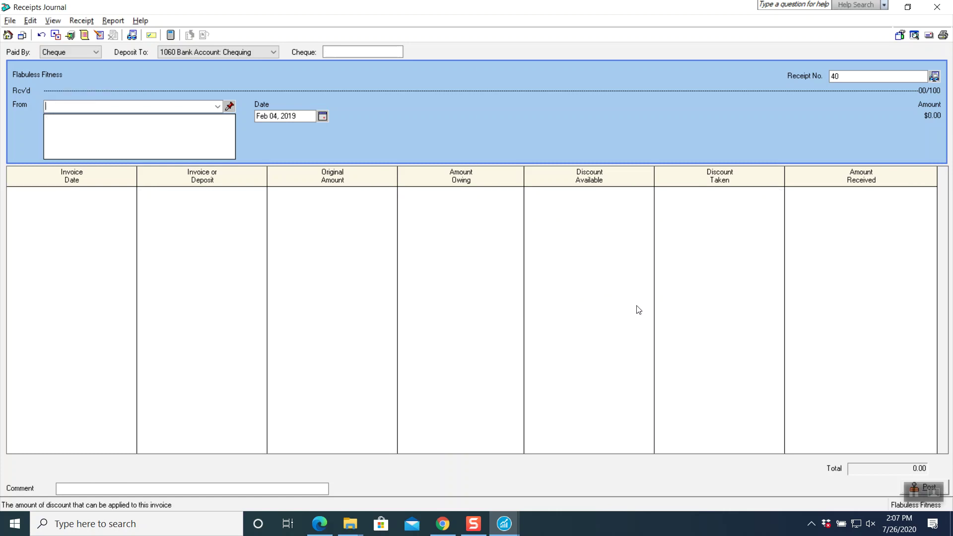
left_click(937, 8)
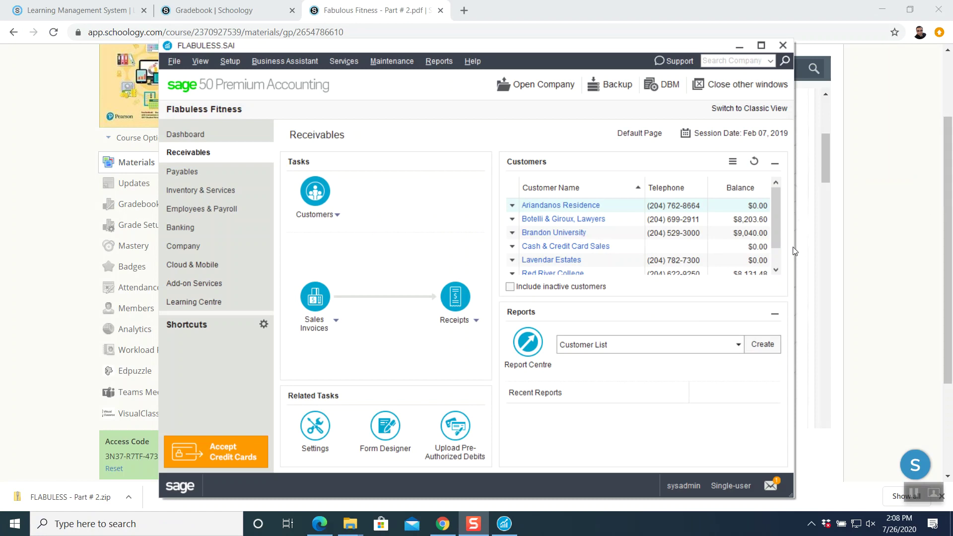
Step: Switch to the assignment PDF in Chrome and read transaction 14, the Feelyte Gym Accessories invoice
left_click(853, 240)
scroll(557, 274, "down", 1)
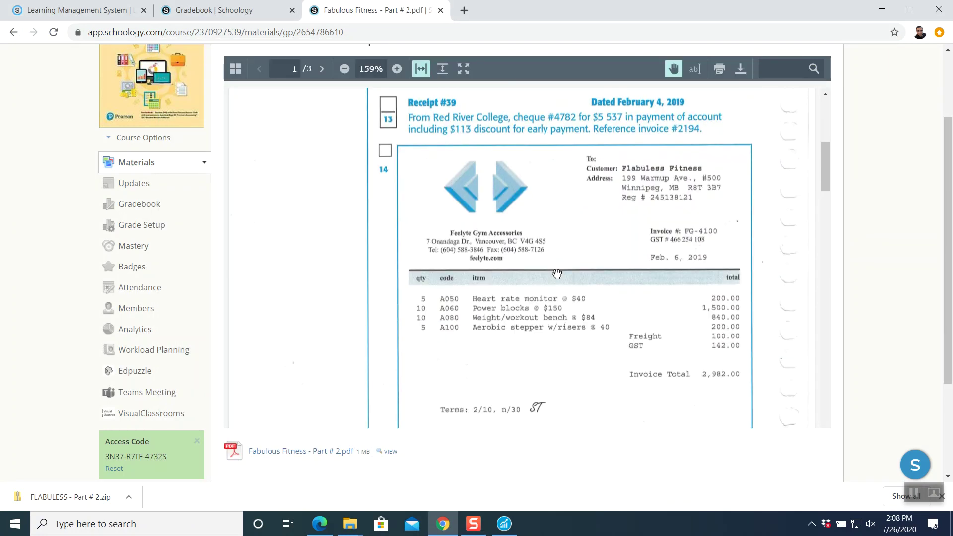
scroll(556, 274, "down", 1)
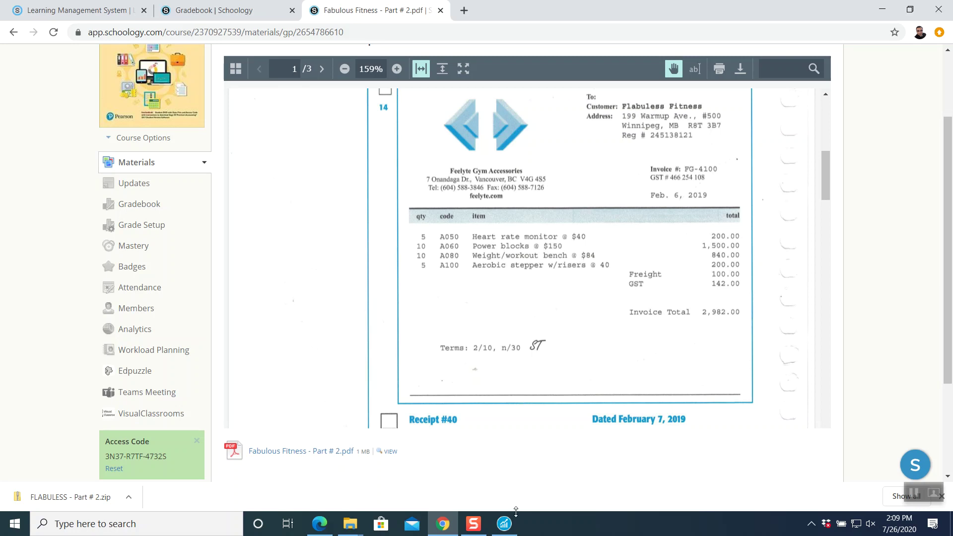
Step: In Sage 50, start a new purchase invoice from Payables with invoice number FG-4100
left_click(504, 523)
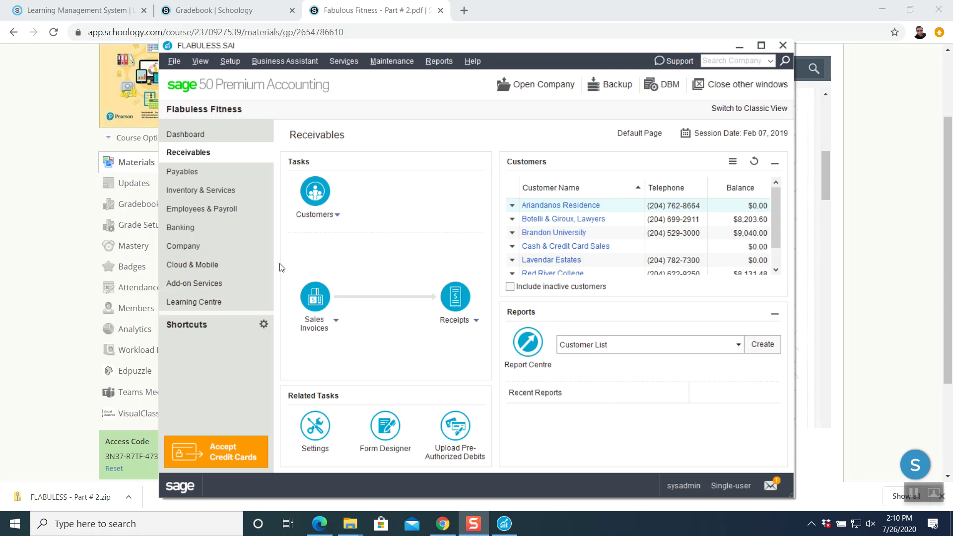
left_click(208, 175)
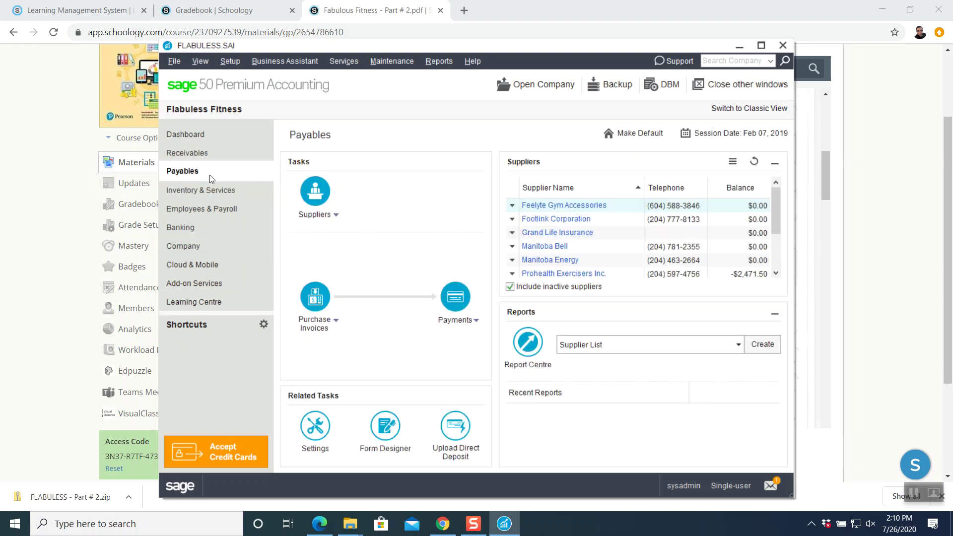
left_click(326, 300)
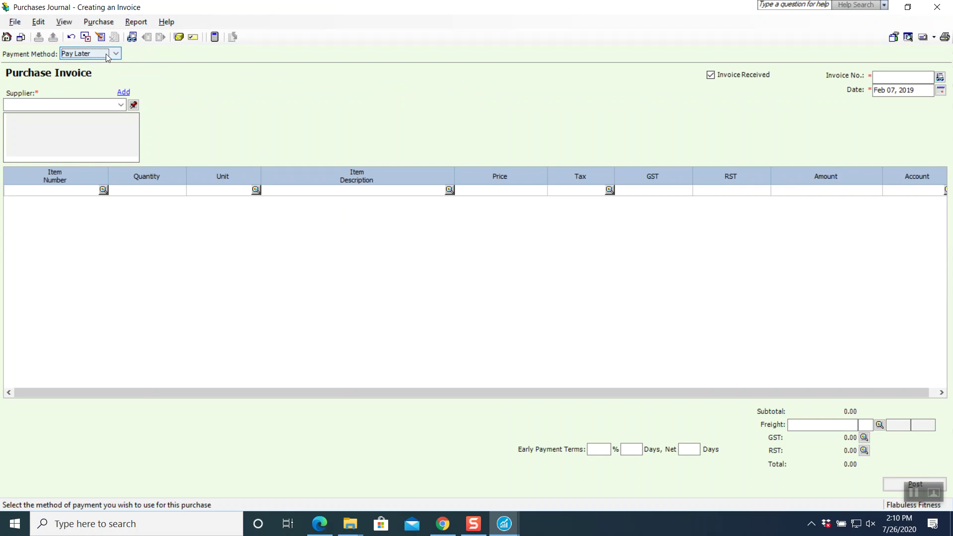
left_click(893, 77)
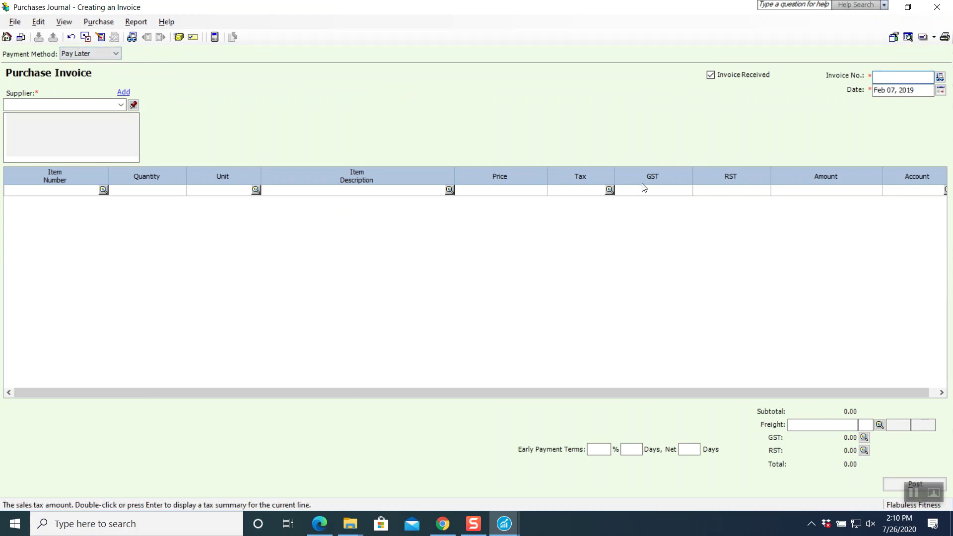
type("FG-4100")
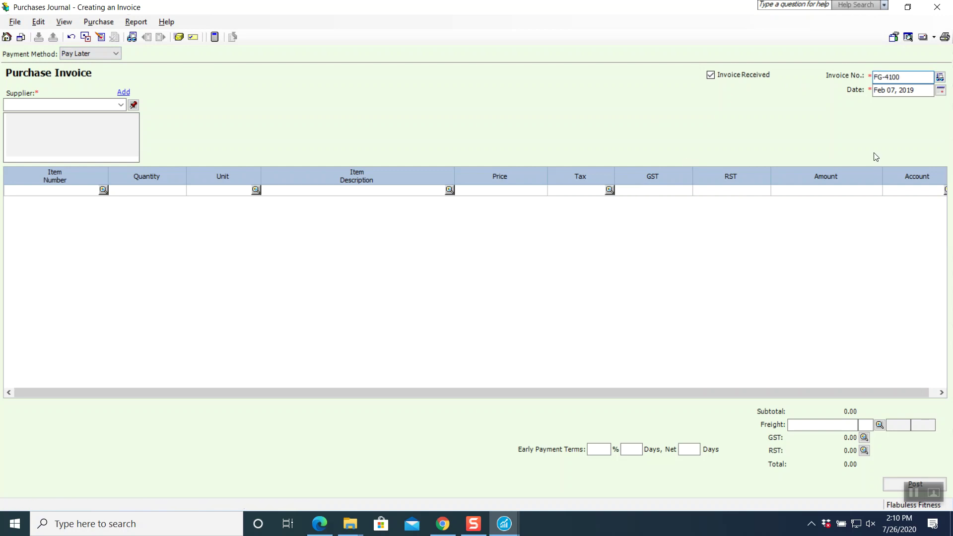
Step: Date the purchase invoice Feb 06, 2019 and select Feelyte Gym Accessories as the supplier
left_click(940, 90)
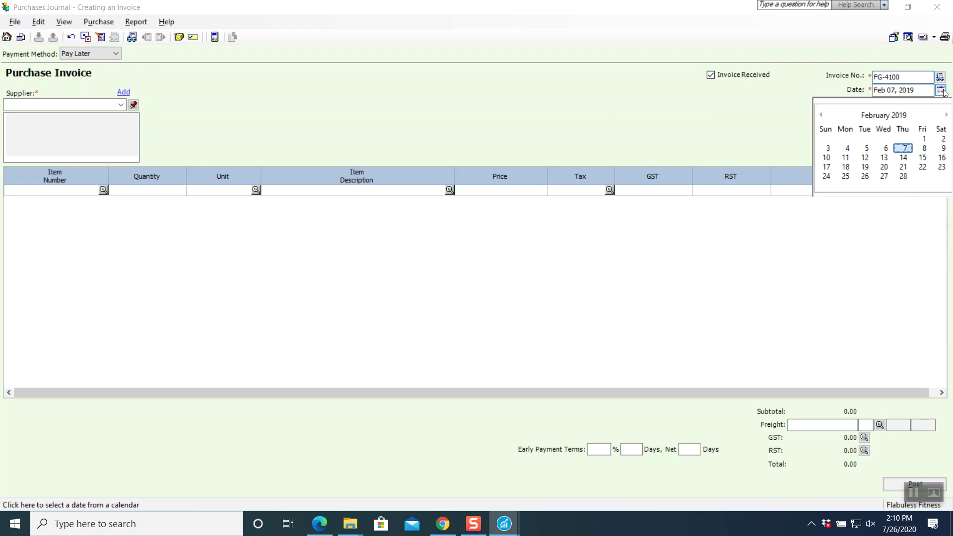
left_click(883, 153)
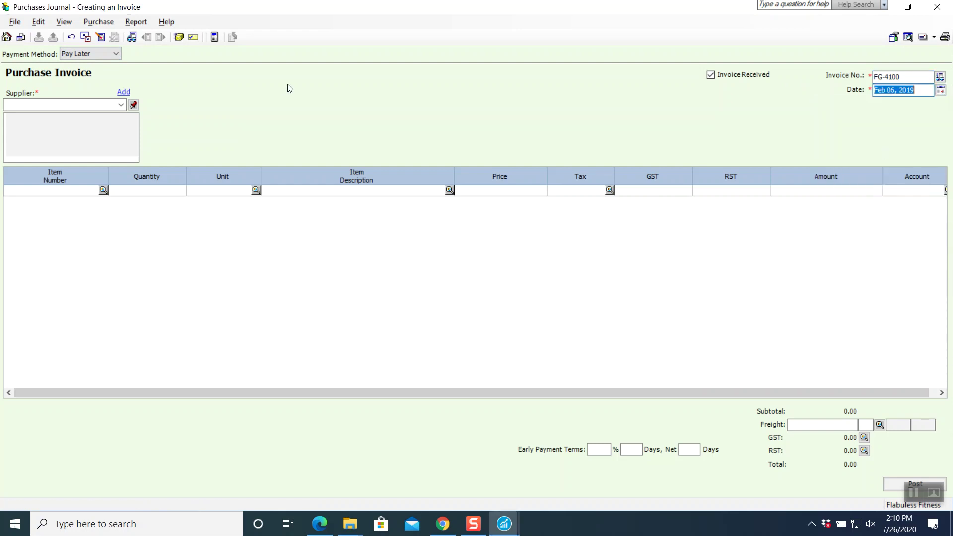
left_click(121, 105)
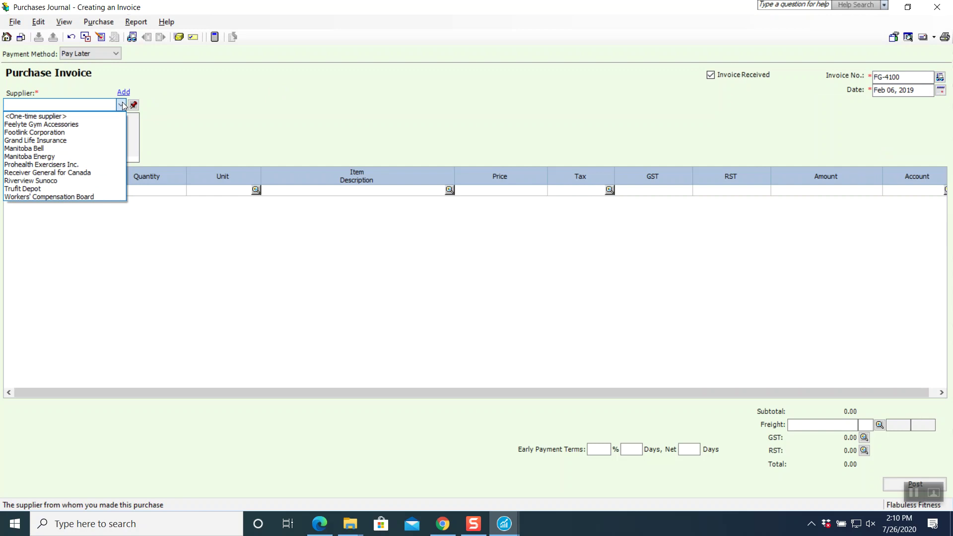
left_click(97, 124)
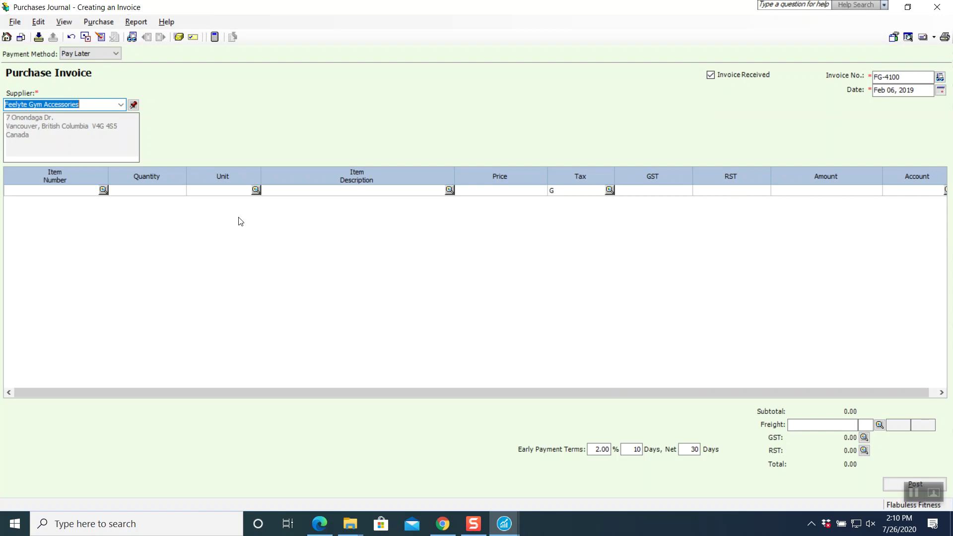
Step: Add inventory item A050 Heart Rate Monitor to the first invoice line with a quantity of 5
left_click(103, 190)
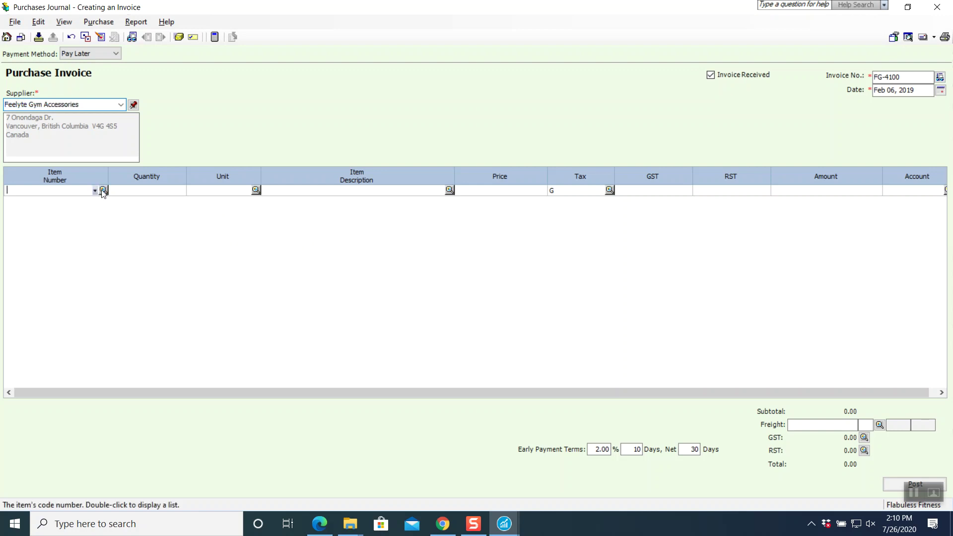
left_click(309, 280)
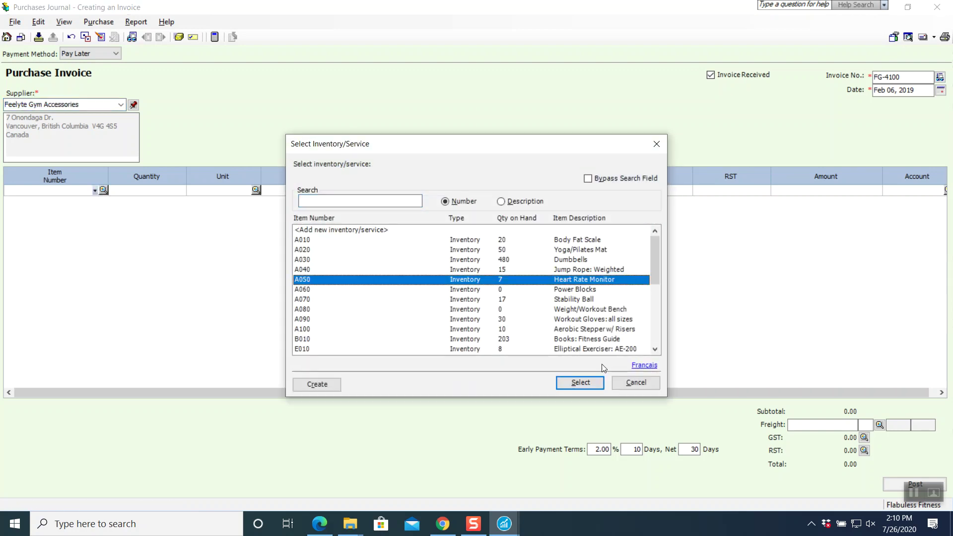
left_click(585, 383)
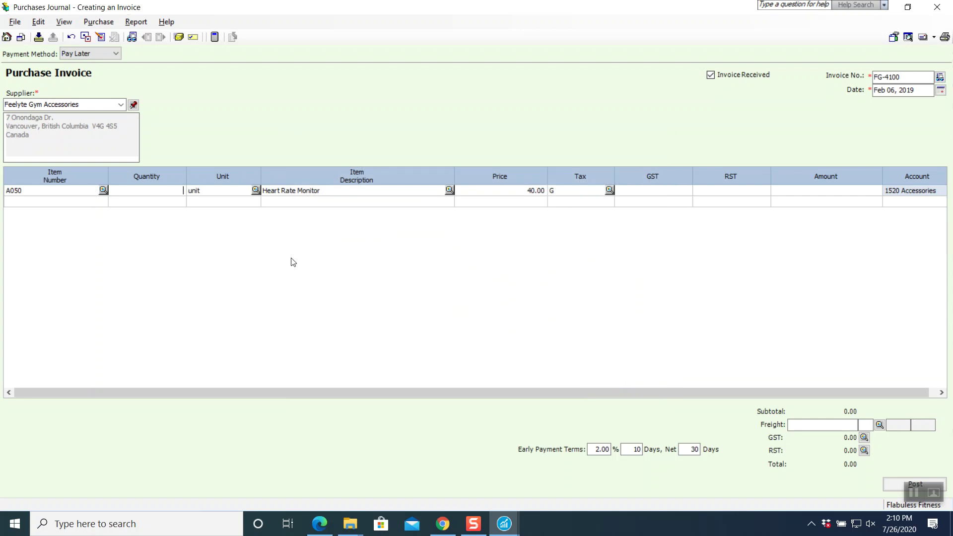
type("5")
key("Tab")
key("Tab")
key("Tab")
key("Tab")
key("Tab")
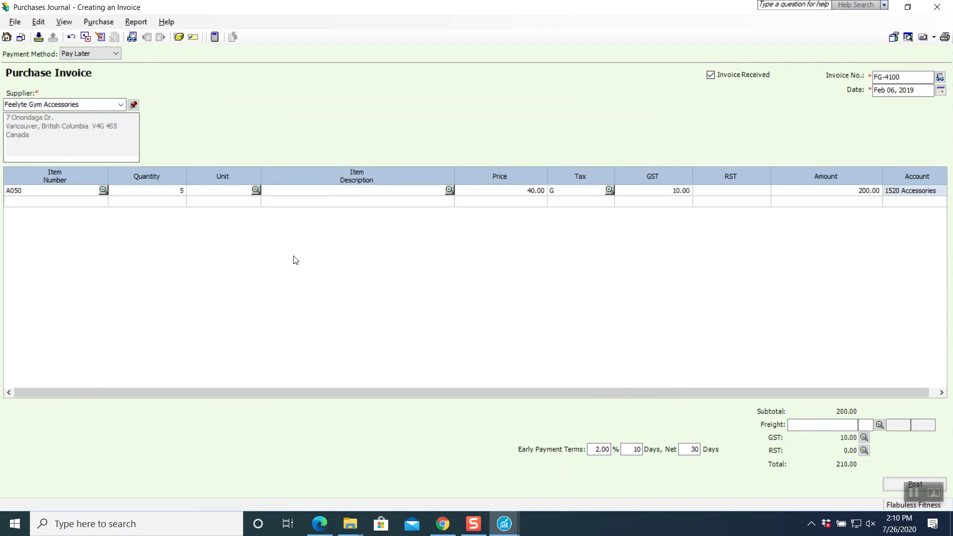
key("Tab")
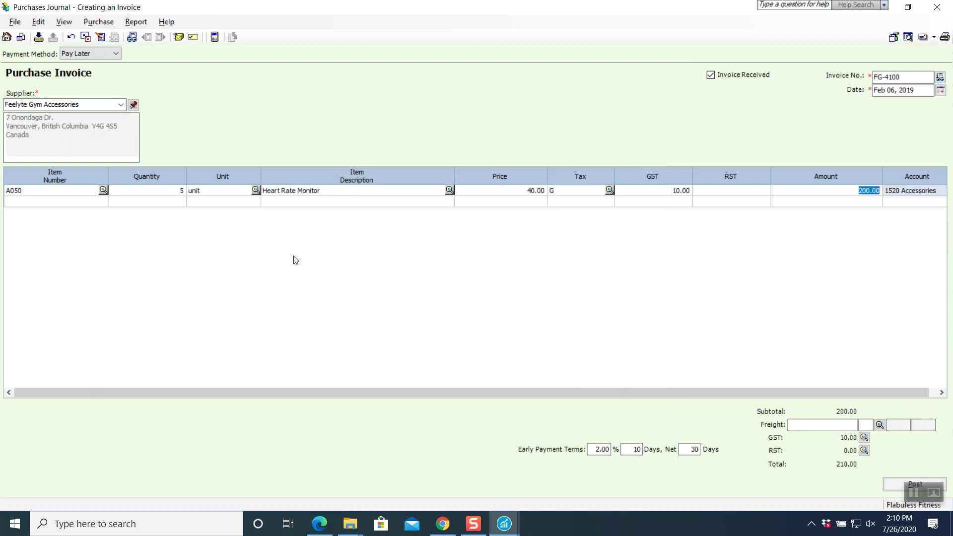
key("Tab")
key("Tab")
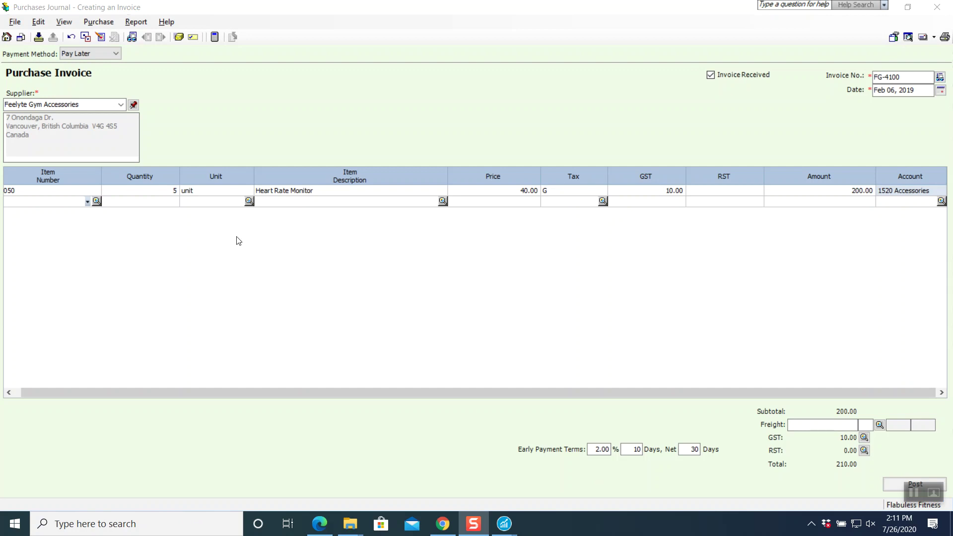
Step: Add inventory item A060 Power Blocks to the second invoice line with a quantity of 10
left_click(100, 204)
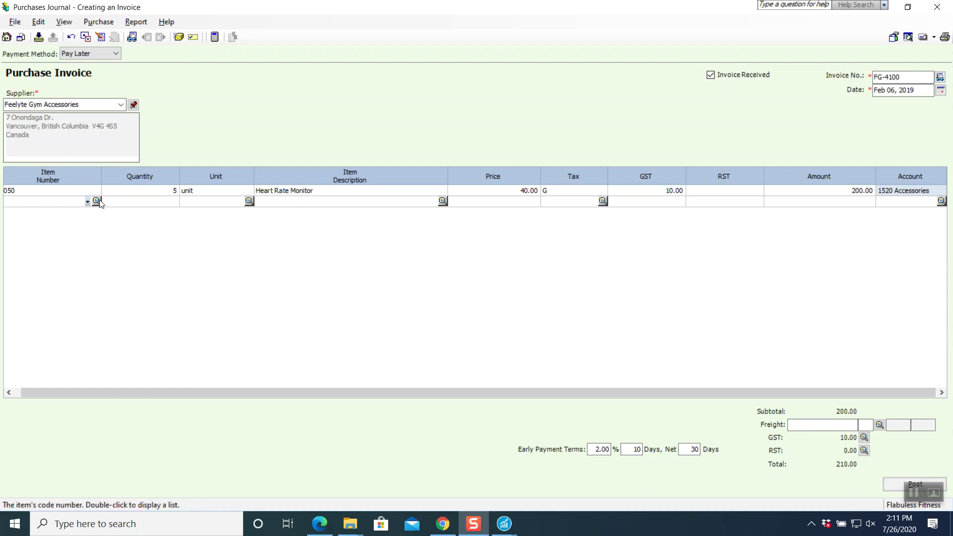
left_click(96, 202)
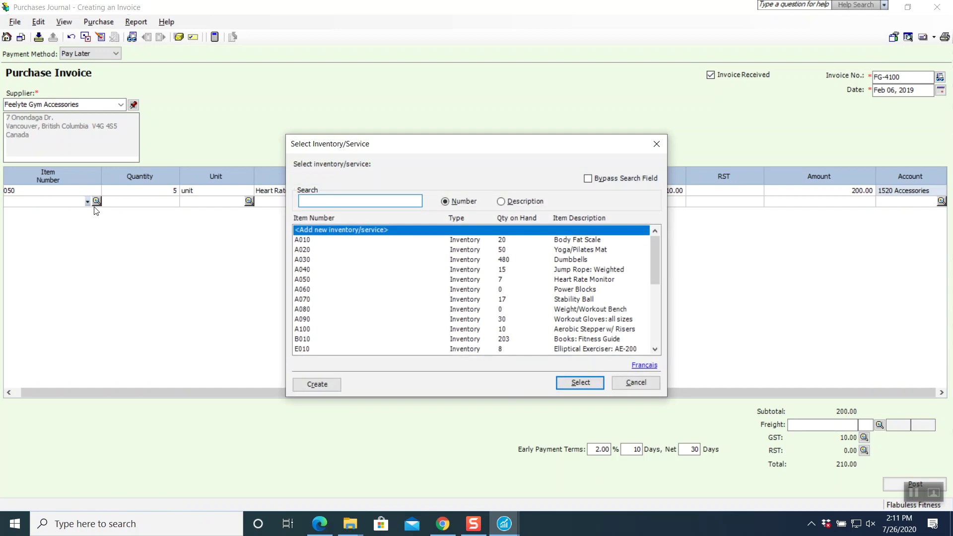
left_click(311, 290)
left_click(577, 383)
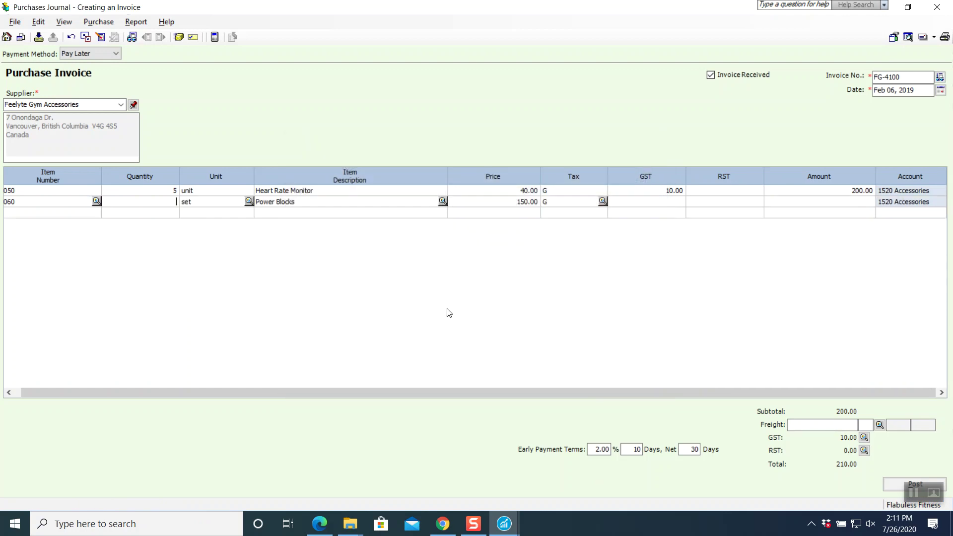
type("10")
key("Tab")
key("Tab")
key("Tab")
key("Tab")
key("Tab")
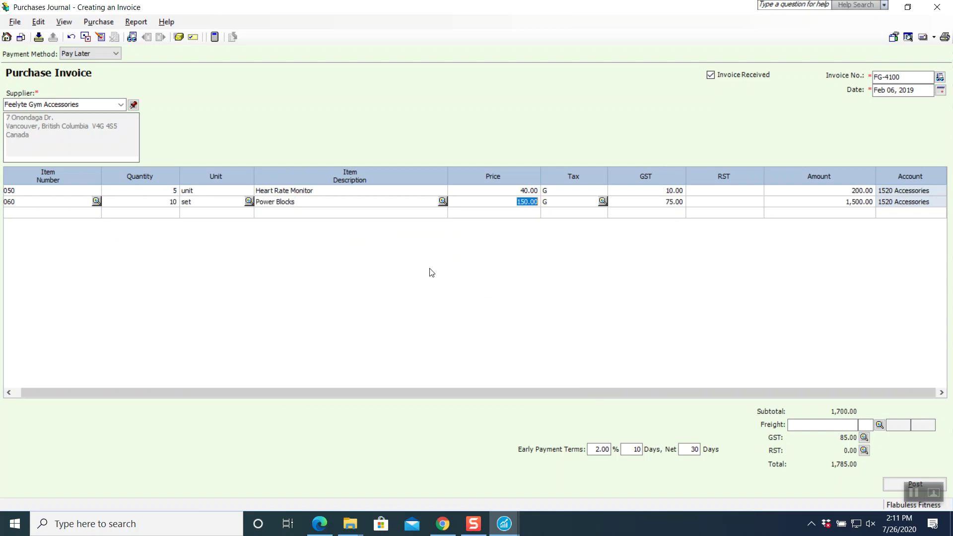
key("Tab")
key("Tab")
key("Tab")
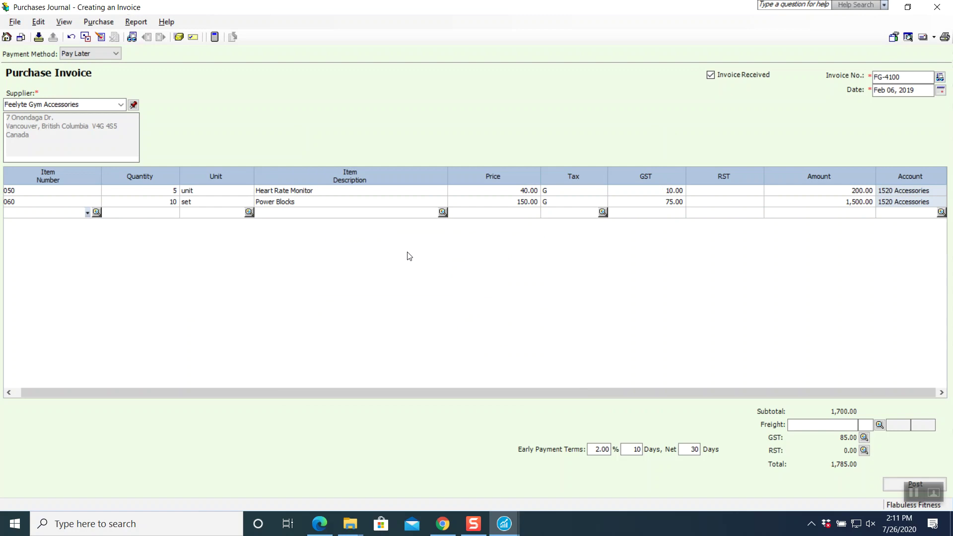
Step: Add inventory item A080 Weight/Workout Bench to the third invoice line with a quantity of 10
left_click(97, 213)
left_click(318, 310)
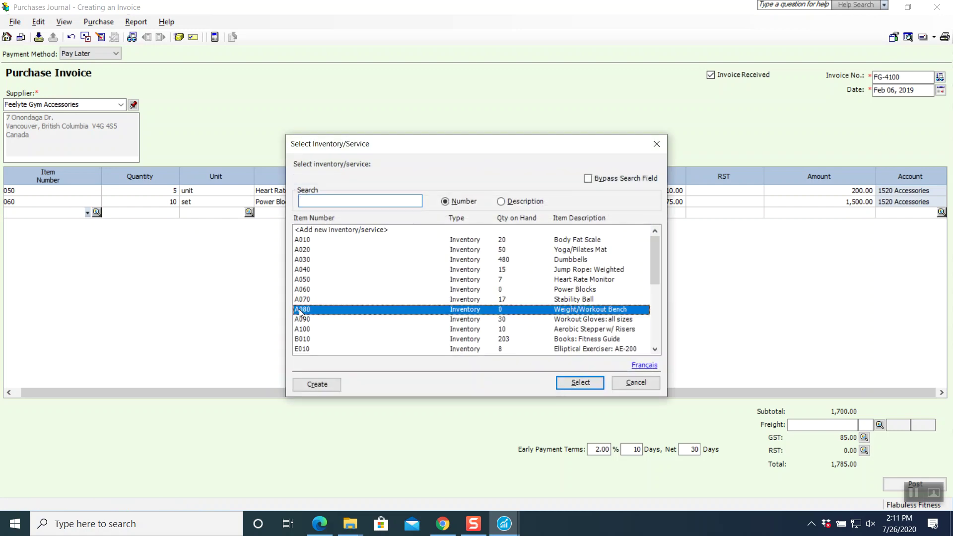
left_click(579, 383)
type("10")
key("Tab")
key("Tab")
key("Tab")
key("Tab")
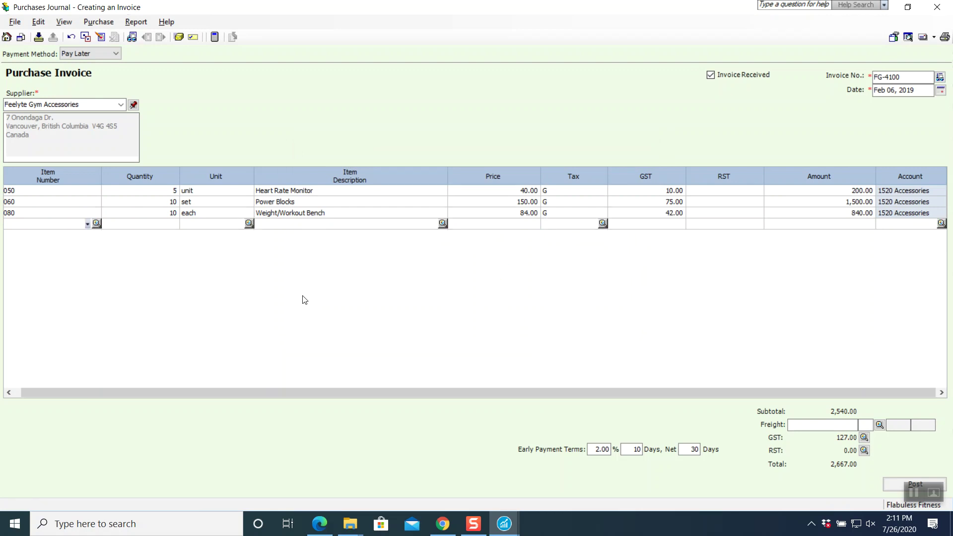
Step: Add inventory item A100 Aerobic Stepper w/ Risers to the fourth invoice line with a quantity of 5
left_click(97, 224)
left_click(307, 332)
left_click(577, 385)
type("5")
key("Tab")
key("Tab")
key("Tab")
key("Tab")
key("Tab")
key("Tab")
key("Tab")
key("Tab")
key("Tab")
key("Tab")
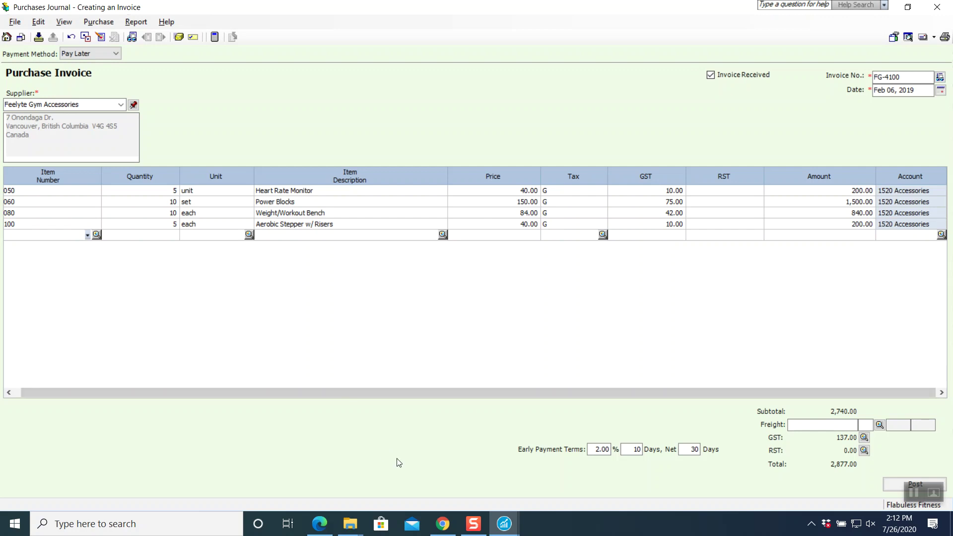
Step: Enter a freight charge of 100.00 on the Feelyte purchase invoice
left_click(794, 425)
type("100")
key("Tab")
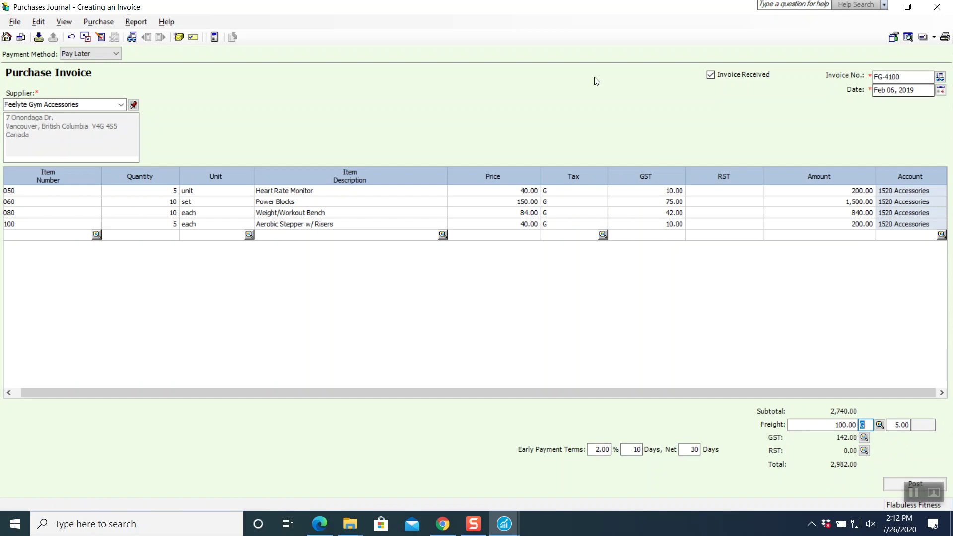
Step: Review the purchases journal entry for invoice FG-4100 and close the report
left_click(136, 22)
left_click(146, 35)
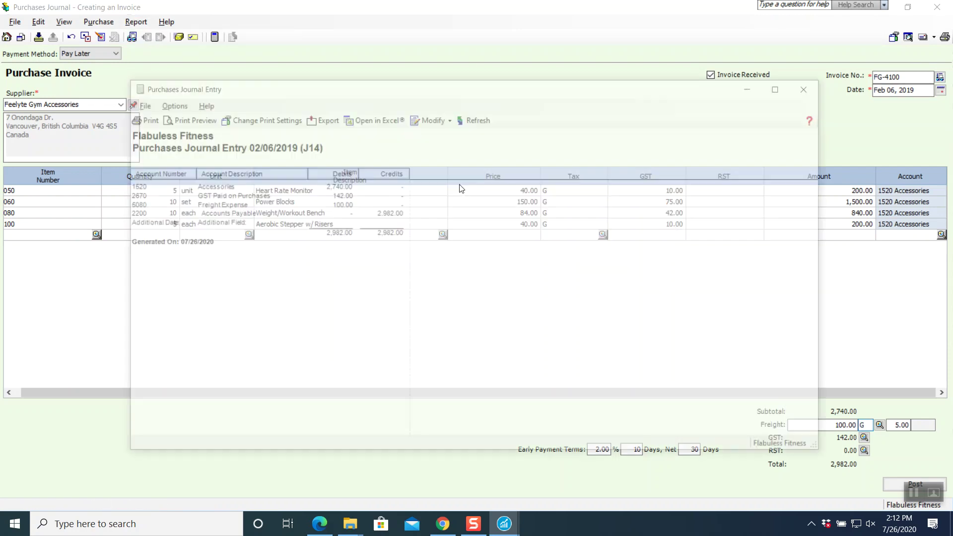
left_click(812, 87)
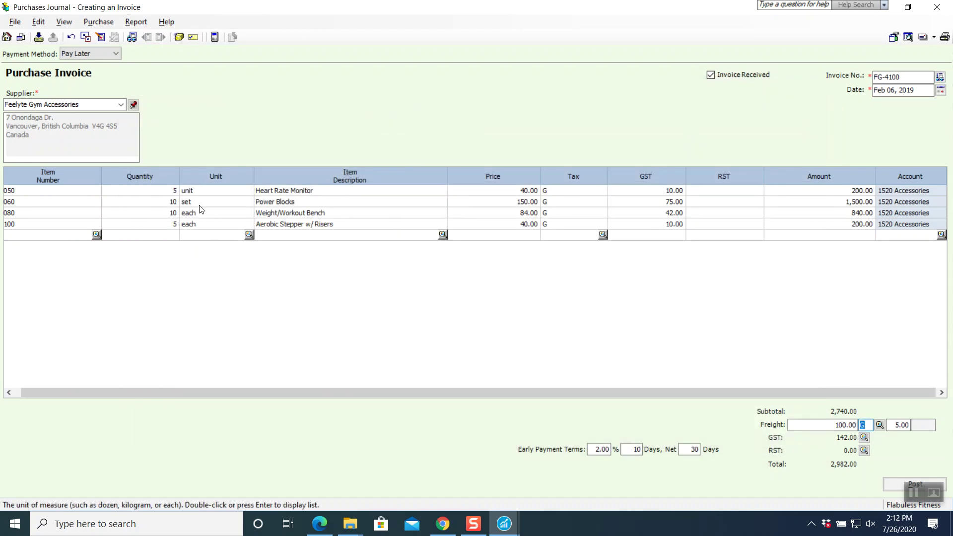
Step: Post the Feelyte purchase invoice and close the Purchases Journal
left_click(914, 484)
left_click(570, 294)
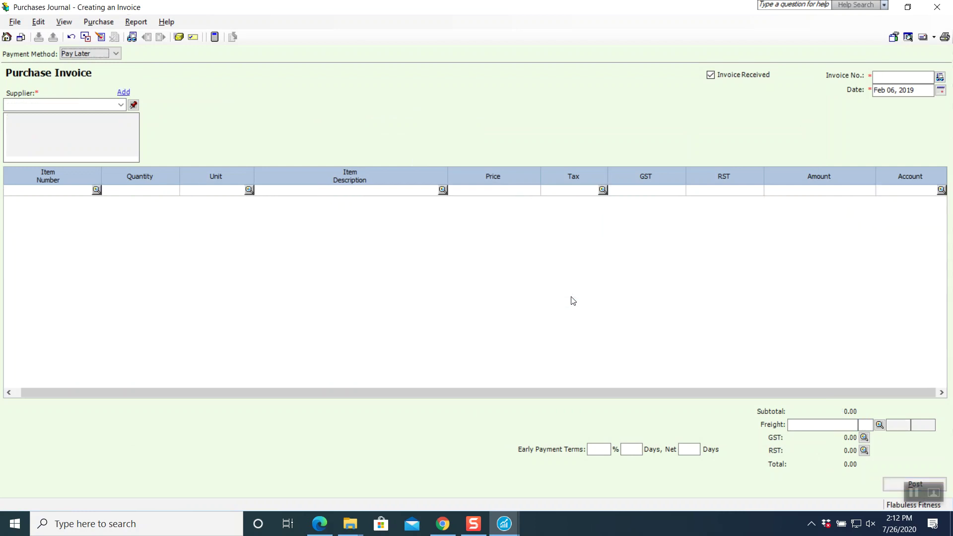
left_click(936, 7)
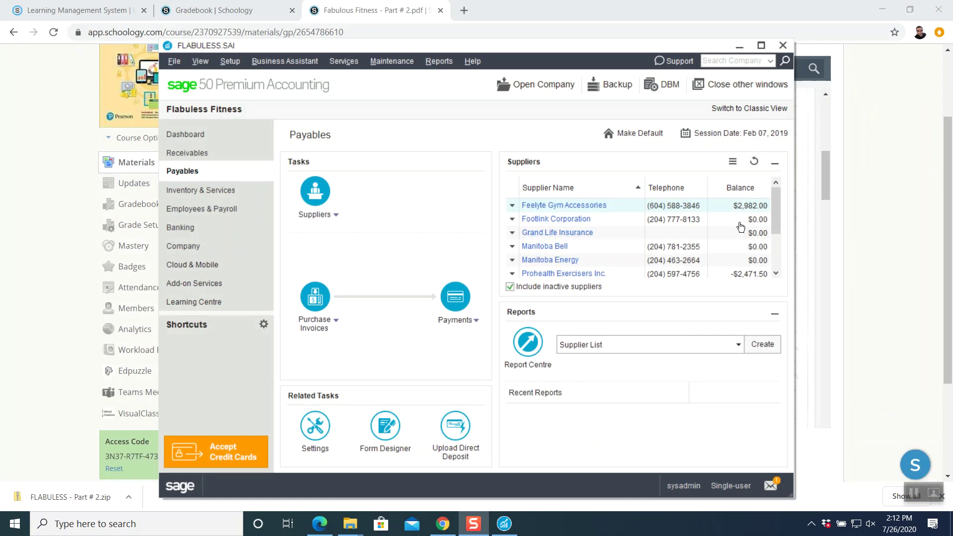
Step: Switch to the assignment PDF in Chrome and read transaction 15, the Brandon University receipt
left_click(900, 294)
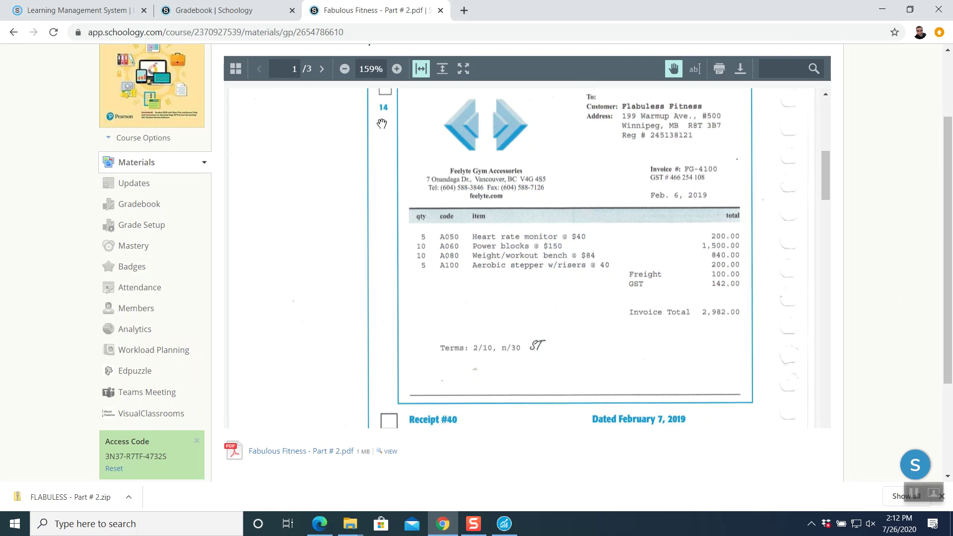
scroll(550, 308, "down", 4)
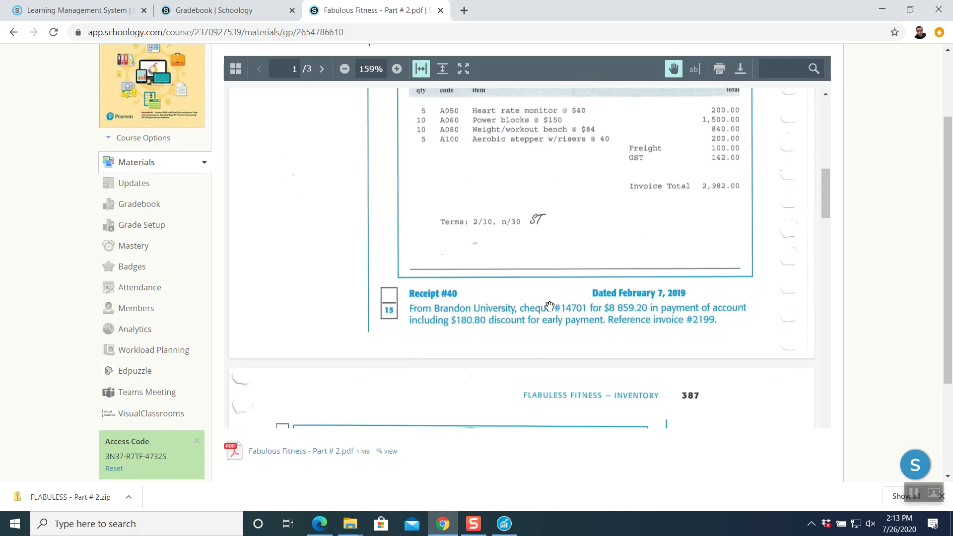
scroll(549, 307, "down", 1)
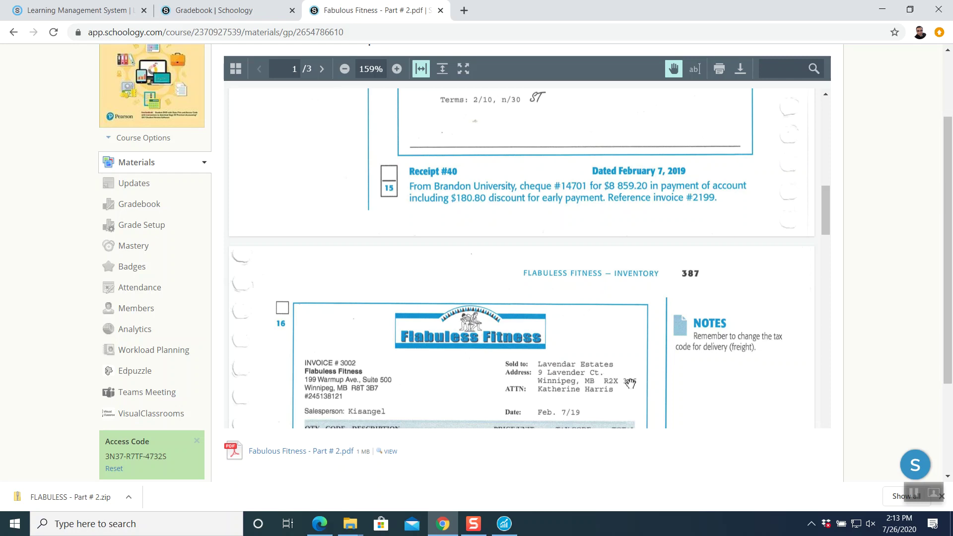
Step: In Sage 50, start a new receipt from Receivables with cheque number 14701
left_click(504, 523)
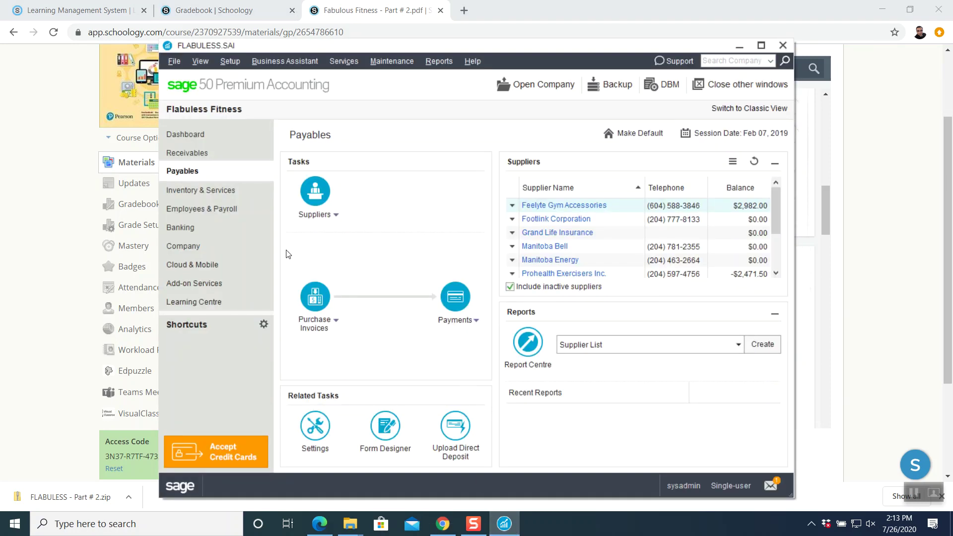
left_click(208, 154)
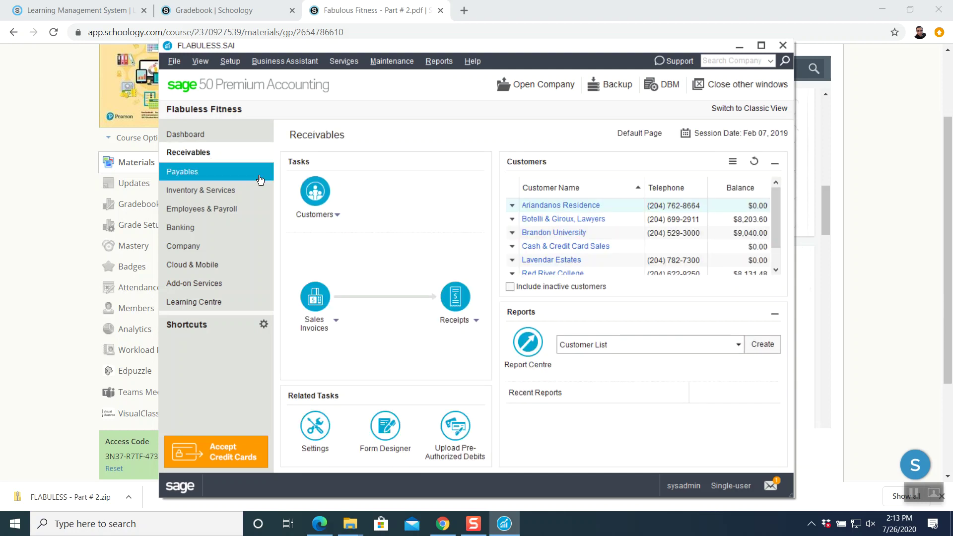
left_click(454, 298)
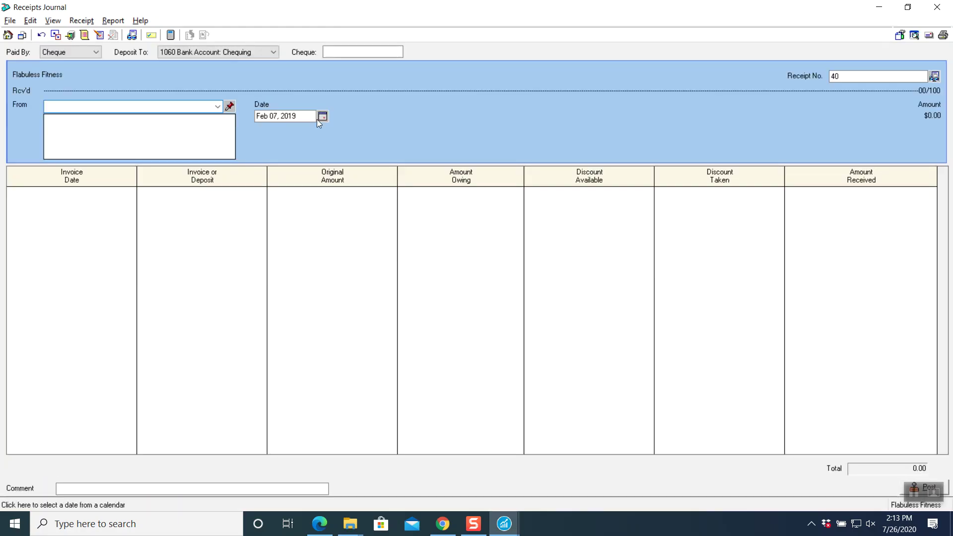
left_click(346, 52)
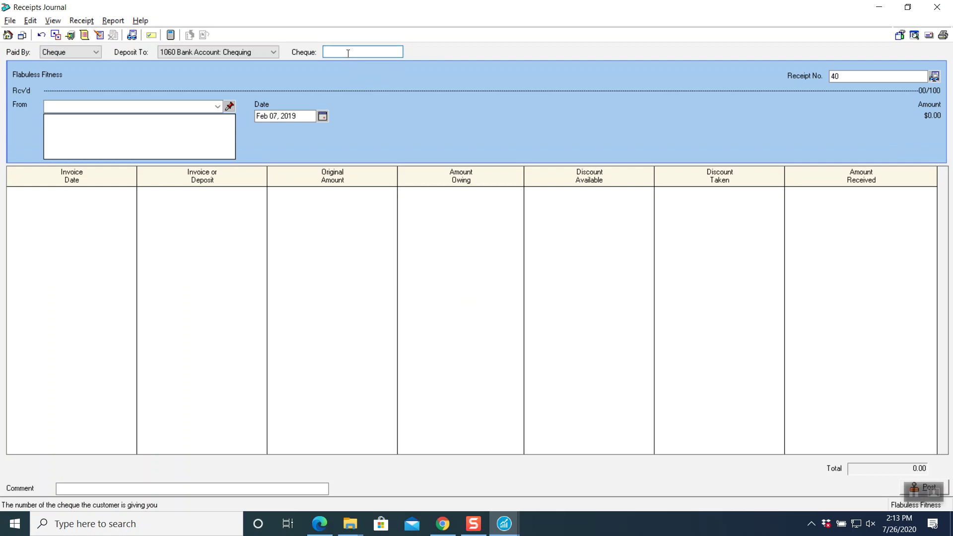
type("14701")
key("Tab")
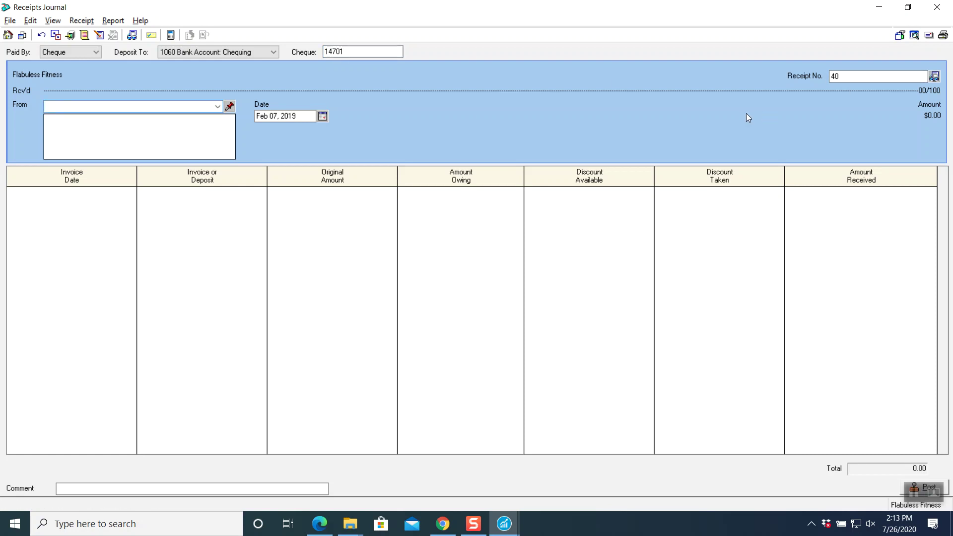
Step: Select Brandon University as the payer and apply the payment to invoice 2199 with a 180.80 discount and 8,859.20 received
left_click(218, 107)
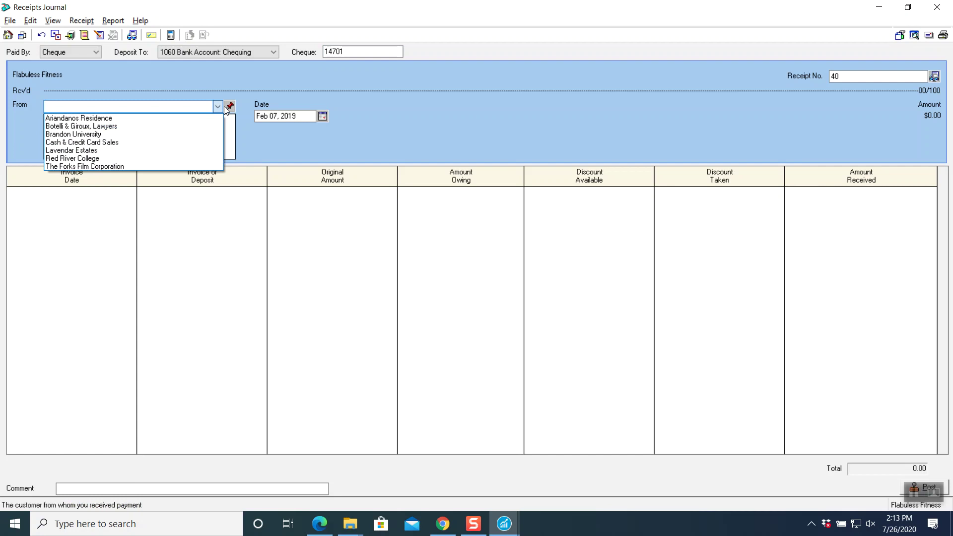
left_click(129, 135)
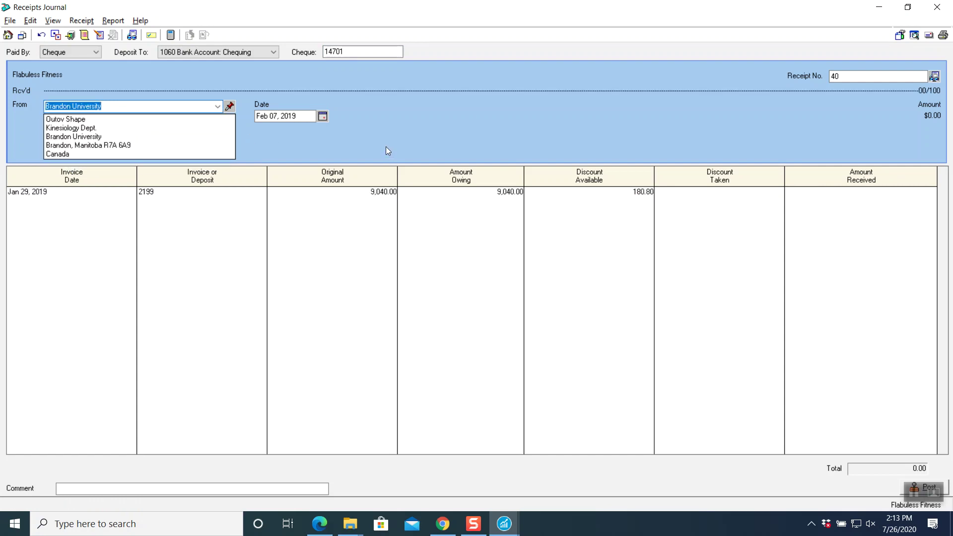
left_click(158, 196)
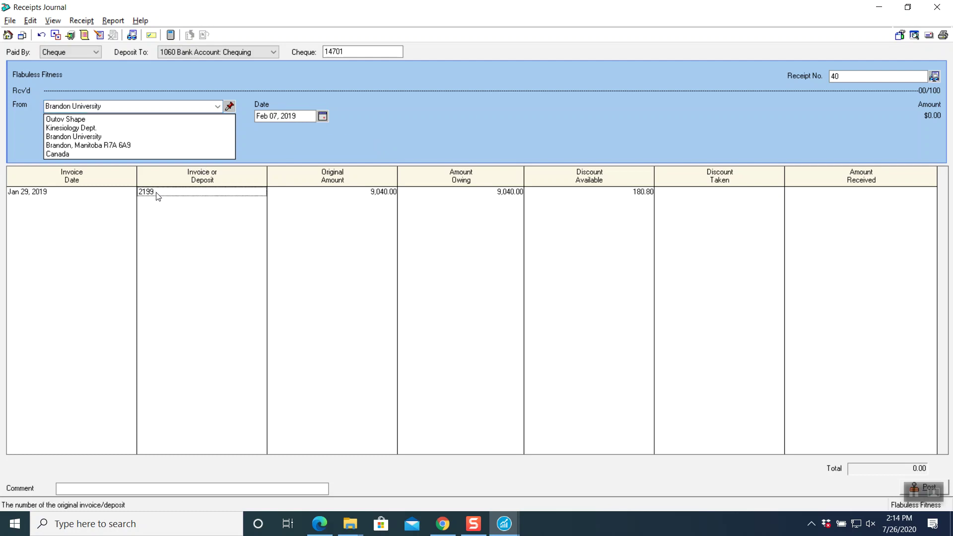
key("Tab")
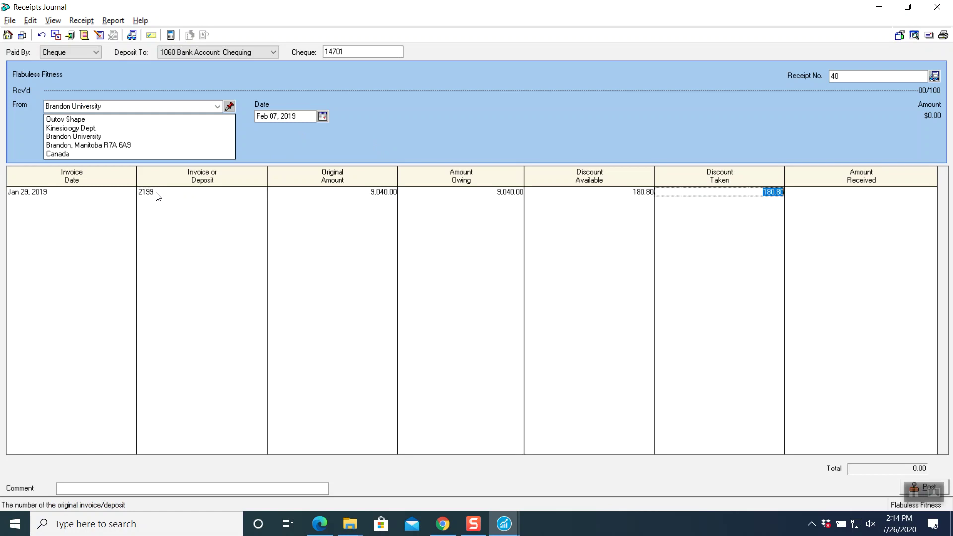
key("Tab")
key("Tab")
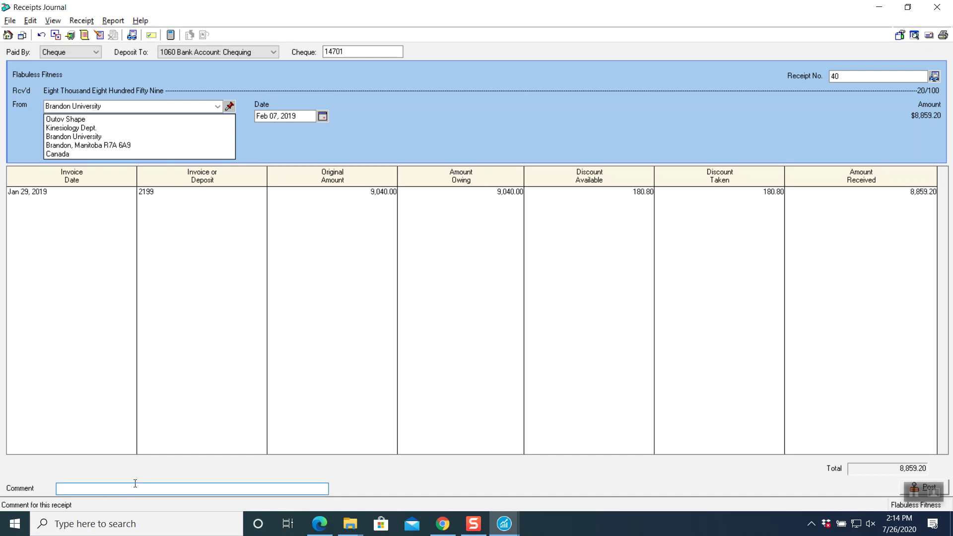
Step: Enter "Refence Invoice # 2199" as the receipt's comment
type("refe")
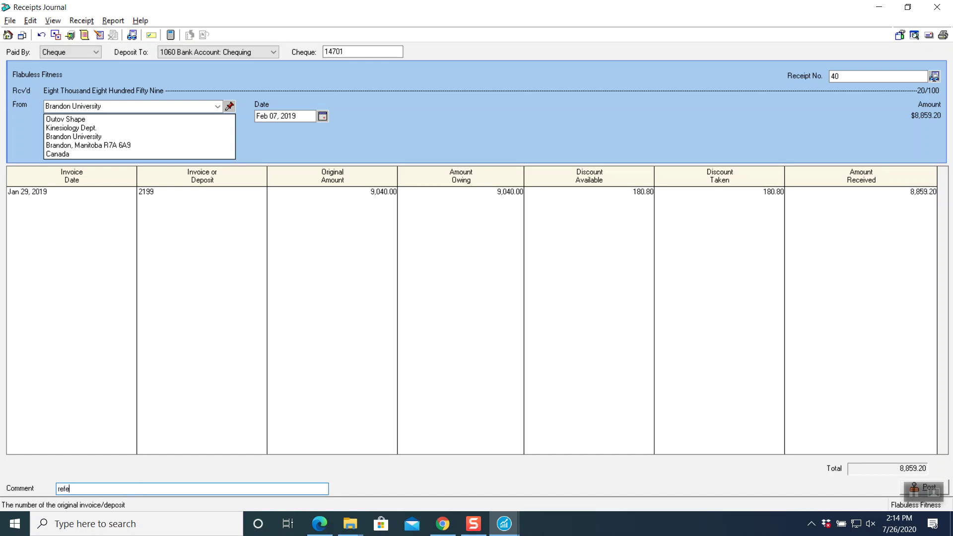
key("BackSpace")
key("BackSpace")
key("BackSpace")
key("BackSpace")
type("Refence I")
type("ice # 2199")
Step: Review the receipts journal entry for the Brandon University payment and close the report
left_click(113, 20)
left_click(149, 35)
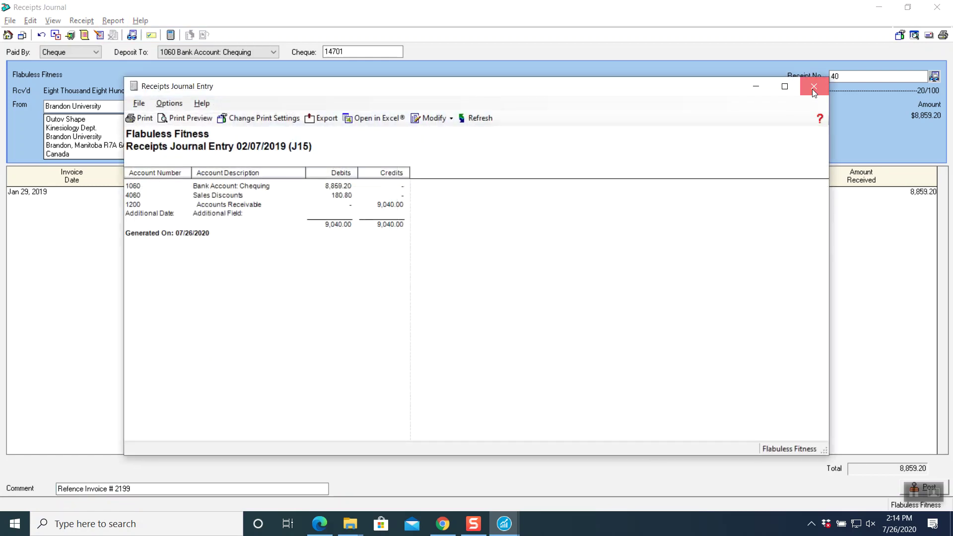
left_click(813, 89)
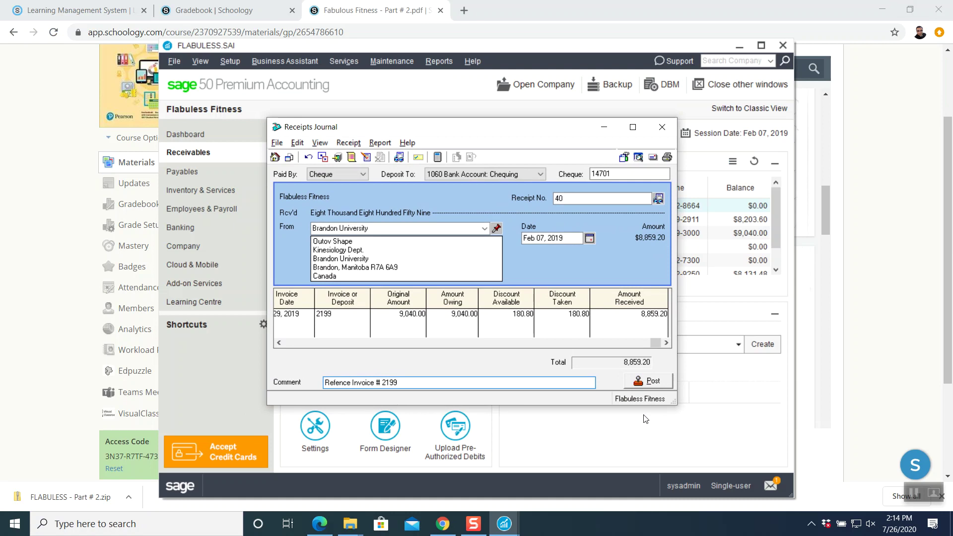
Step: Post the Brandon University receipt and close the Receipts Journal
left_click(645, 381)
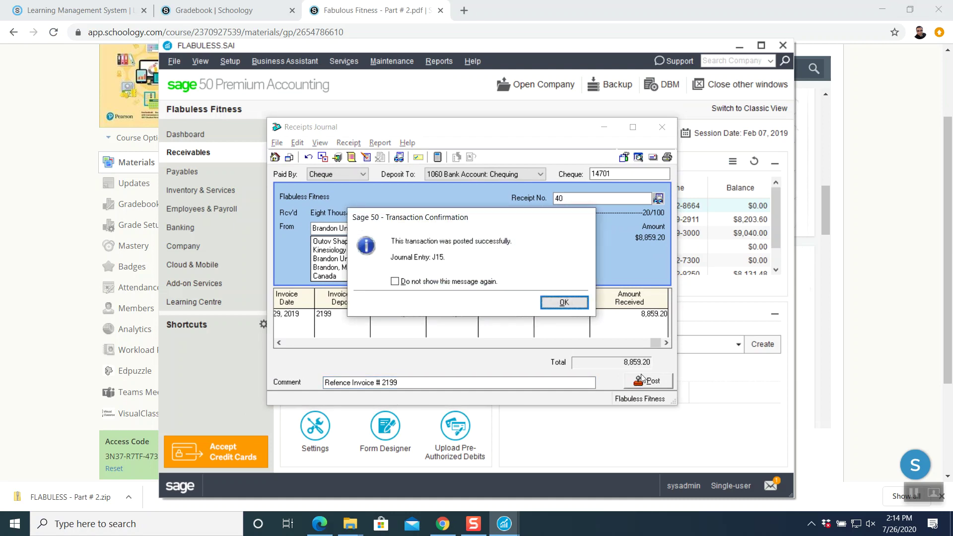
left_click(565, 301)
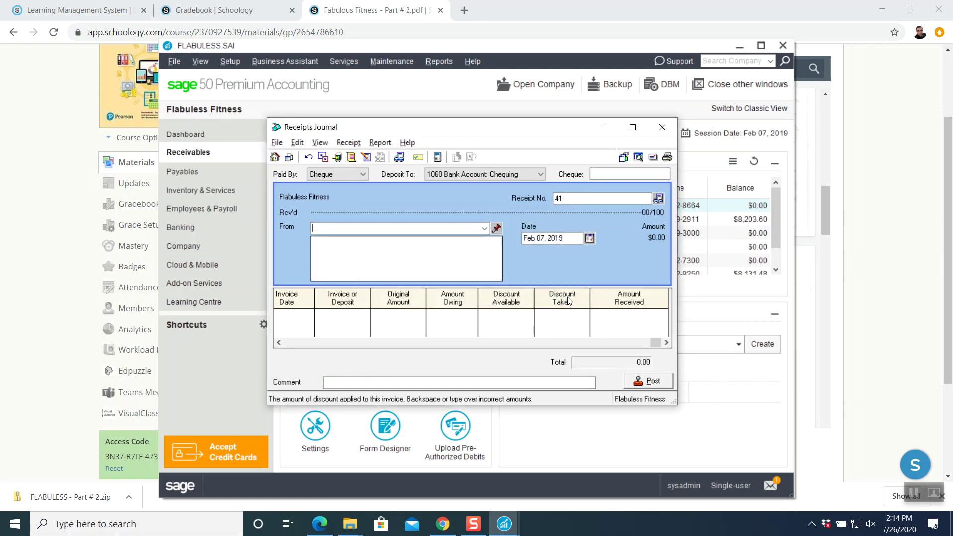
left_click(660, 129)
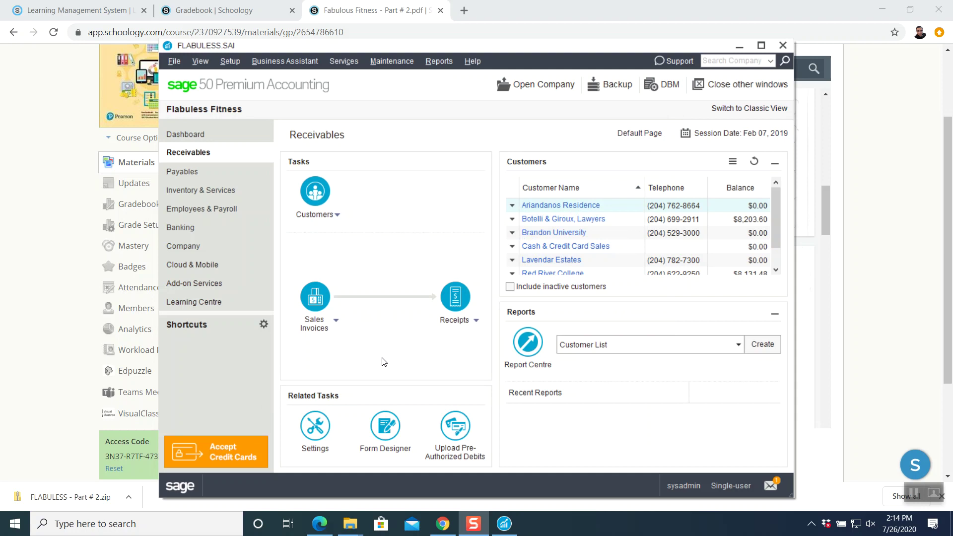
Step: Switch to the assignment PDF in Chrome and read transaction 16, the Lavendar Estates sales invoice
left_click(911, 228)
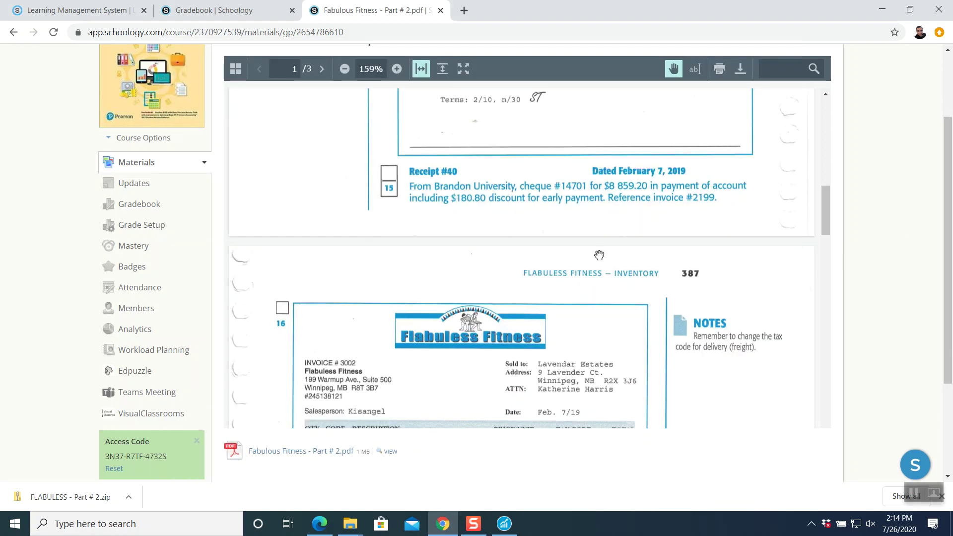
scroll(508, 208, "down", 4)
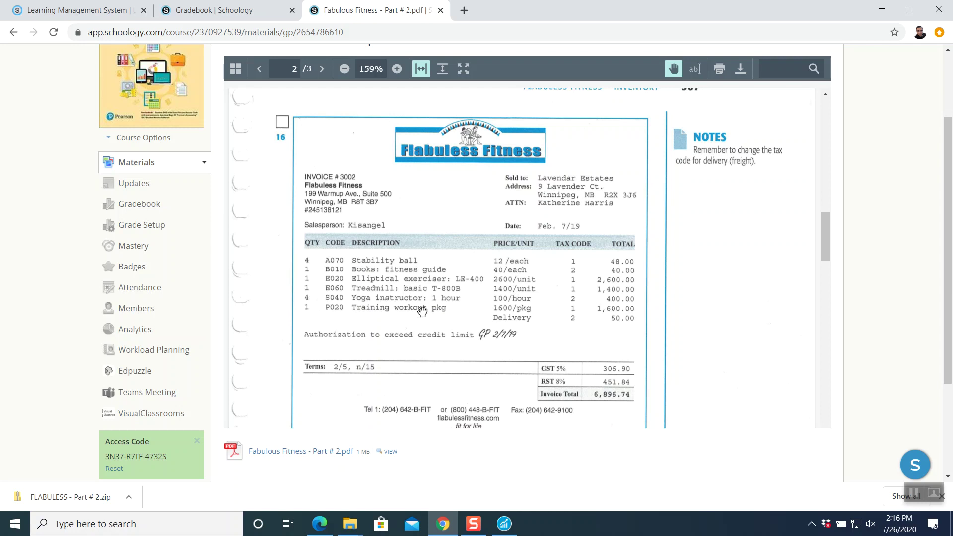
Step: In Sage 50, start a new sales invoice for Lavendar Estates and assign the salesperson named in transaction 16
left_click(504, 523)
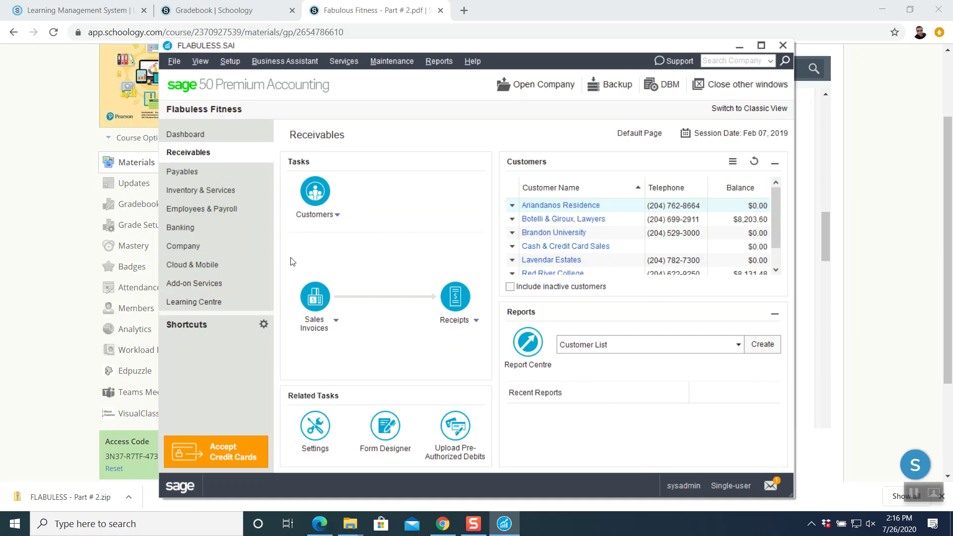
left_click(314, 296)
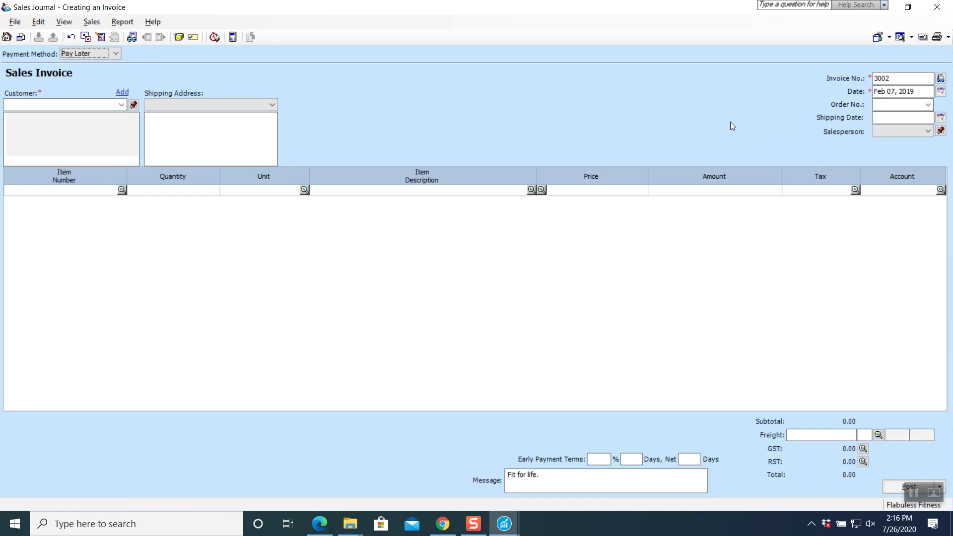
left_click(121, 105)
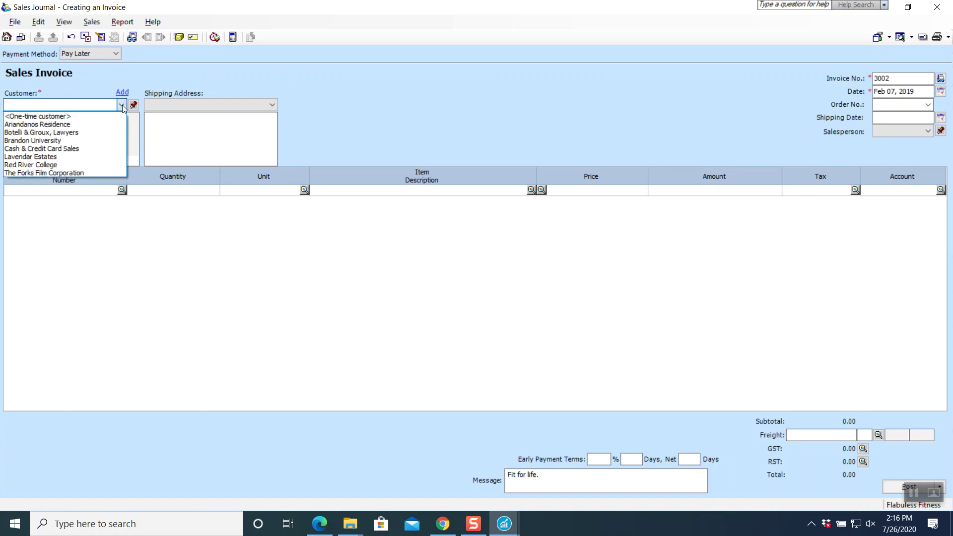
left_click(112, 156)
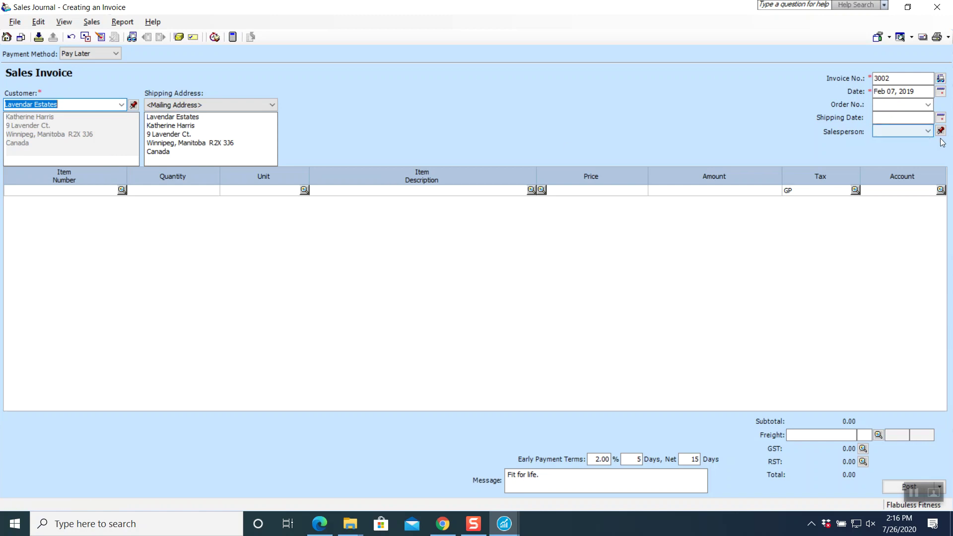
left_click(927, 132)
left_click(913, 149)
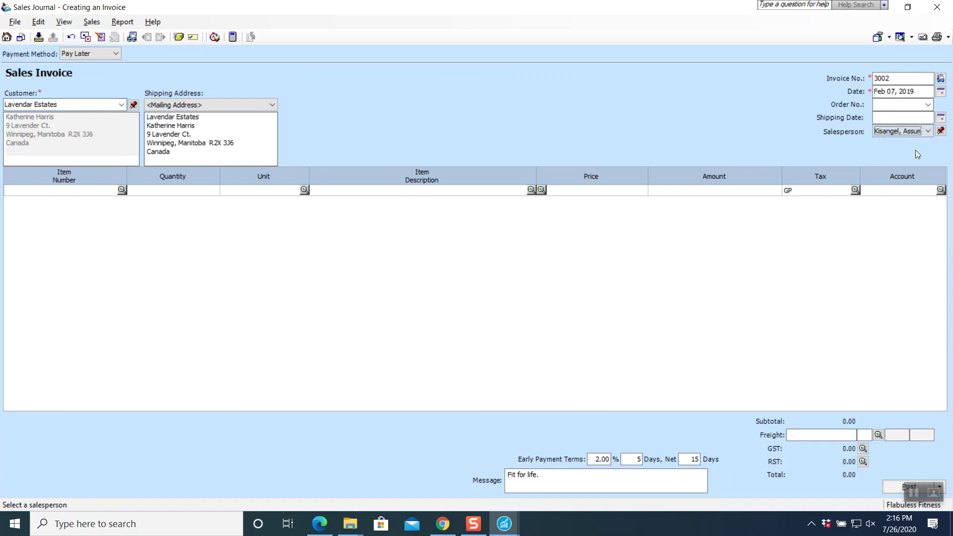
Step: Add item A070 Stability Ball with quantity 4 as the first line of the sales invoice
left_click(121, 190)
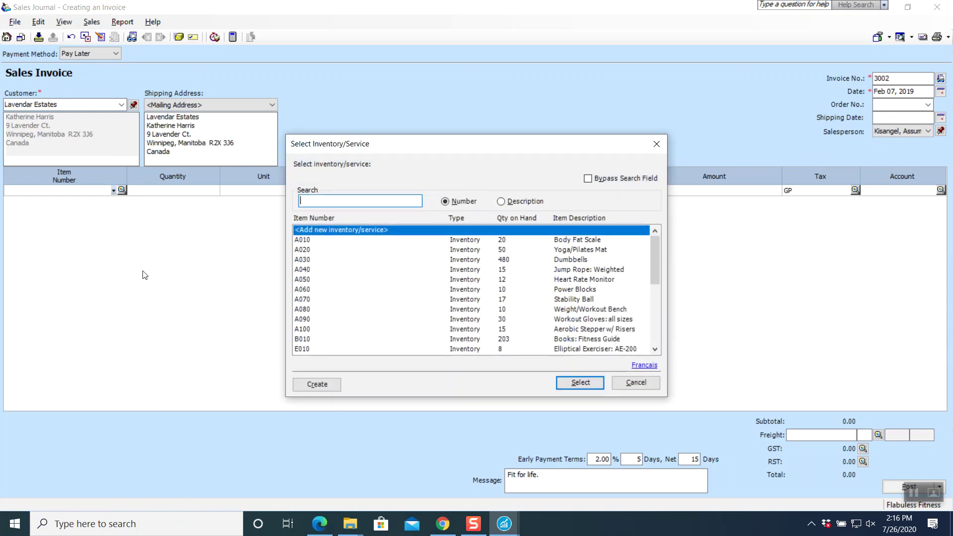
left_click(316, 302)
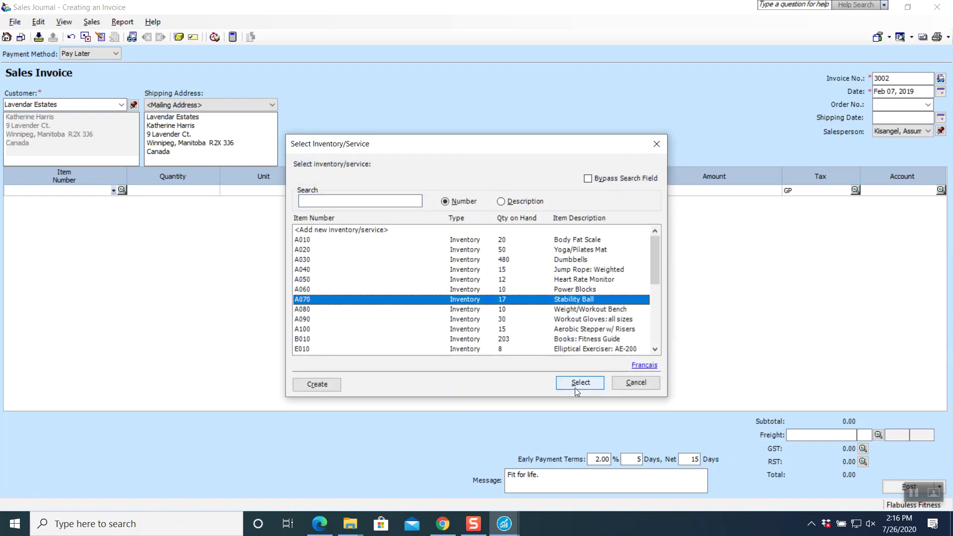
left_click(577, 389)
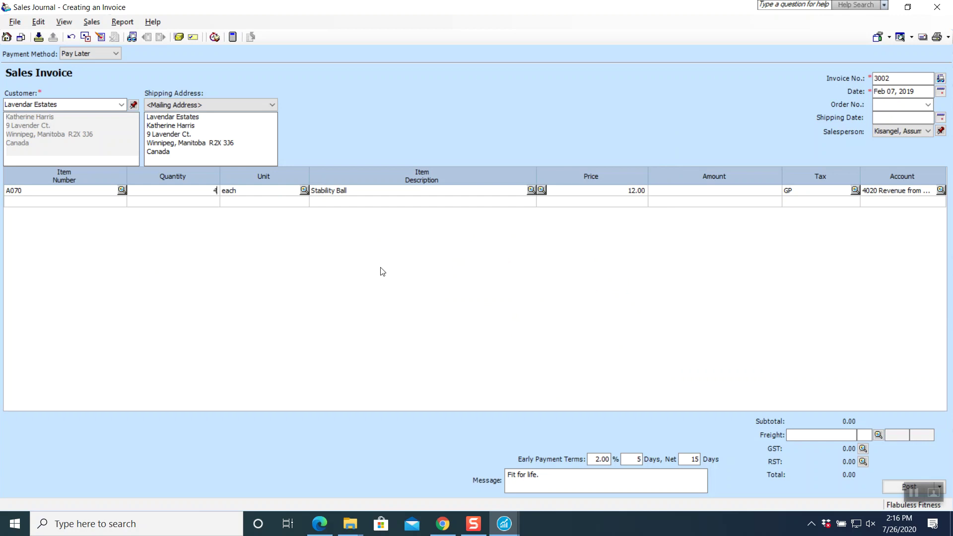
type("4")
key("Tab")
key("Tab")
key("Tab")
key("Tab")
key("Tab")
key("Tab")
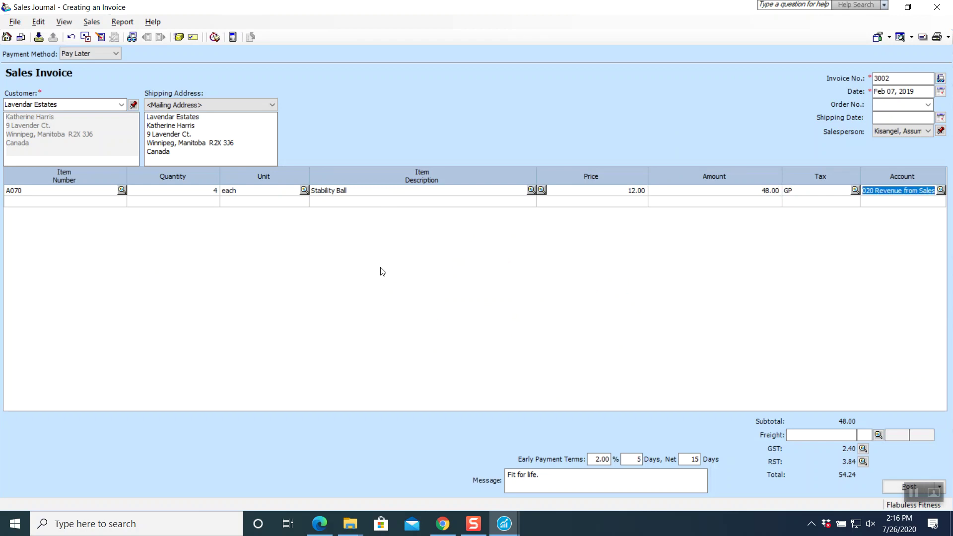
key("Tab")
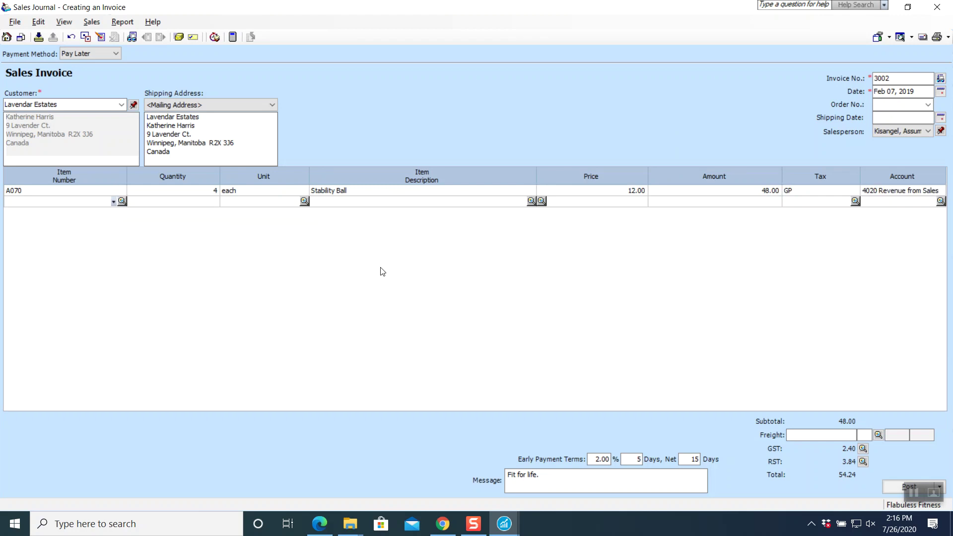
Step: Add item B010 Books: Fitness Guide with quantity 1 to the second invoice line
left_click(122, 201)
left_click(315, 339)
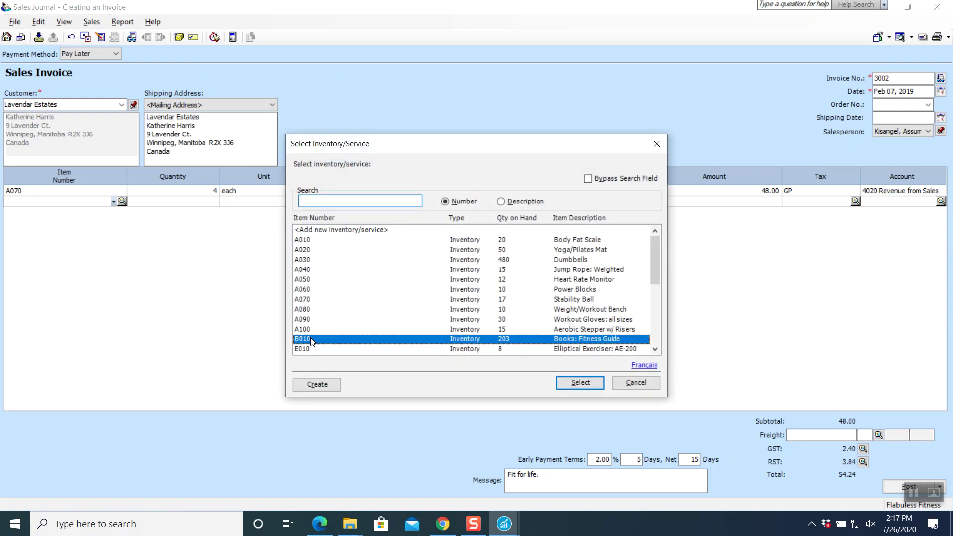
left_click(596, 386)
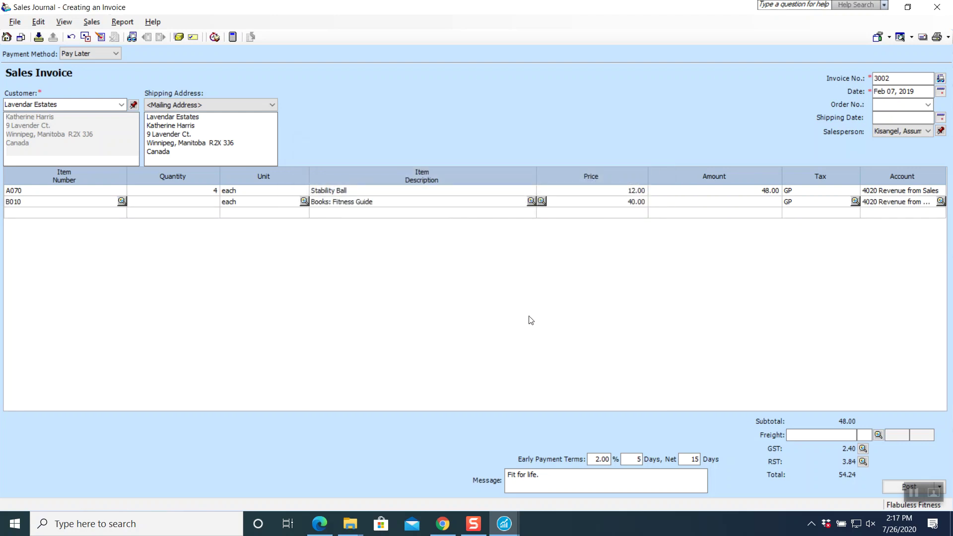
type("1")
key("Tab")
key("Tab")
key("Tab")
key("Tab")
key("Tab")
key("Tab")
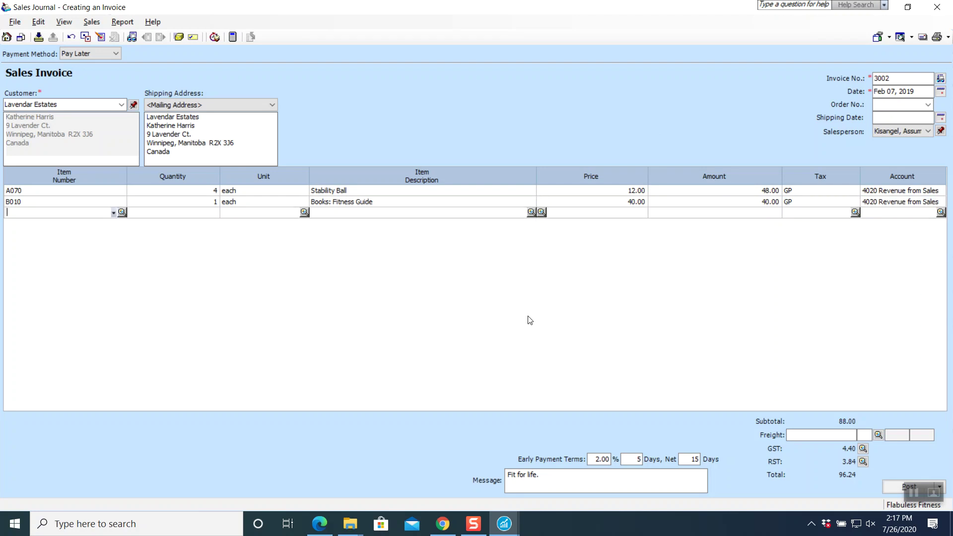
Step: Add item E020 Elliptical Exerciser: LE-400 with quantity 1 to the third invoice line
left_click(122, 212)
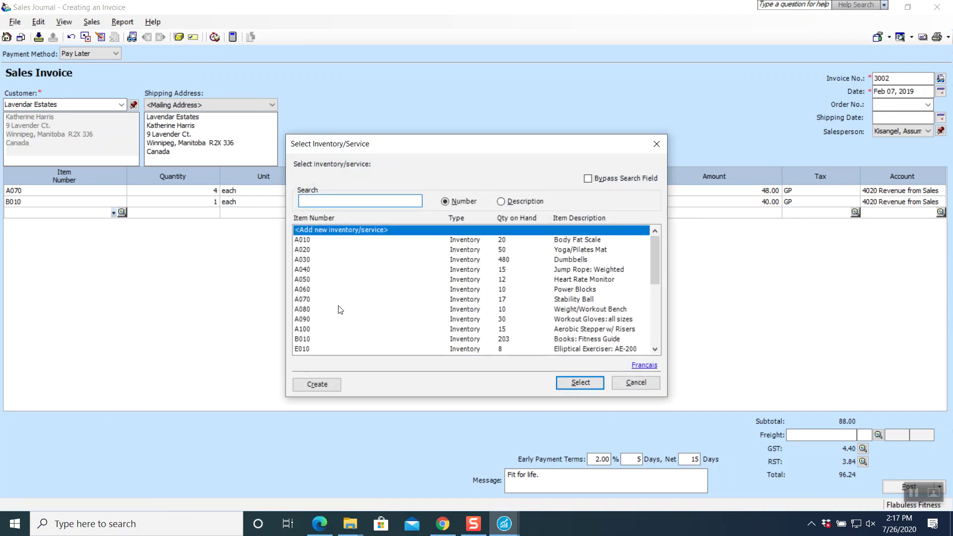
scroll(350, 308, "down", 1)
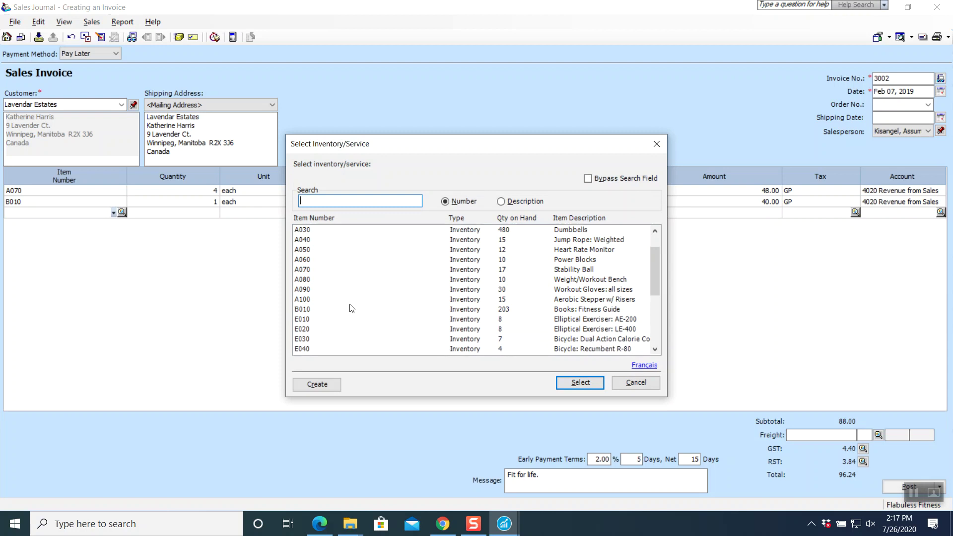
left_click(310, 329)
left_click(580, 382)
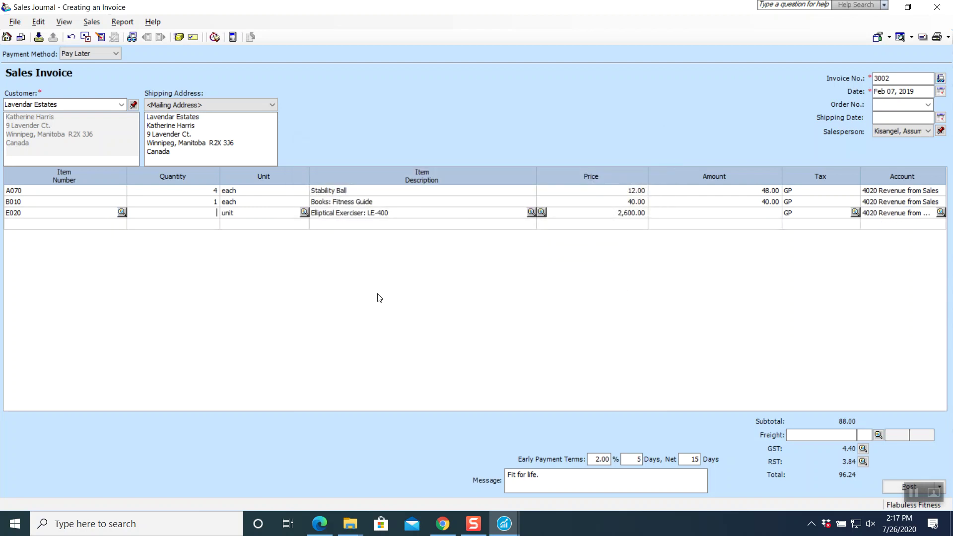
key("Tab")
key("Tab")
key("Tab")
key("Tab")
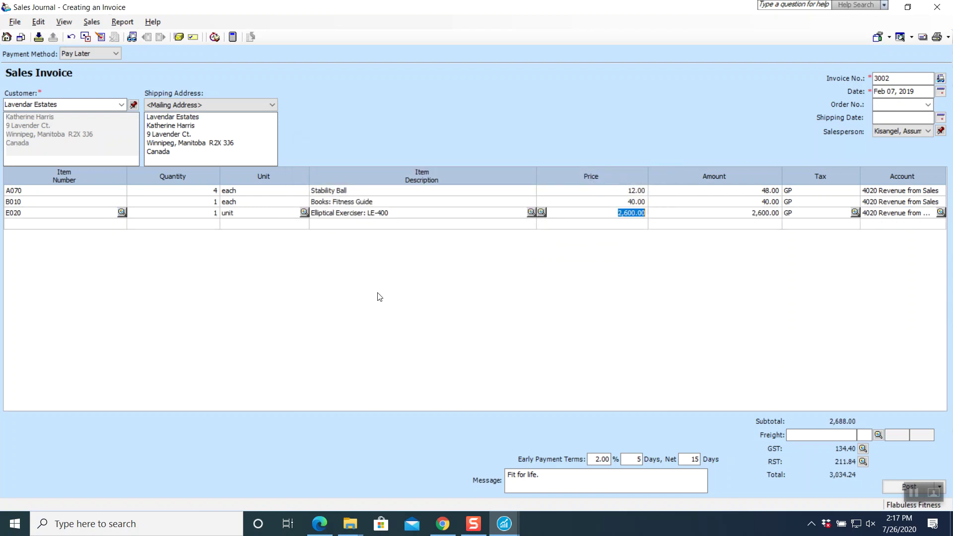
key("Tab")
key("Tab")
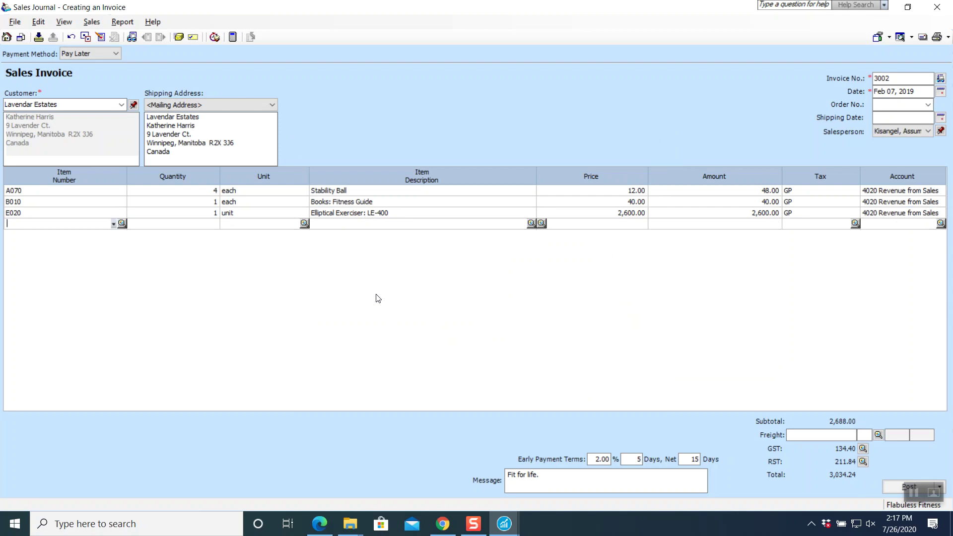
Step: Add item E060 Treadmill: Basic T-800B with quantity 1 to the fourth invoice line
left_click(123, 224)
scroll(322, 330, "down", 1)
scroll(322, 330, "down", 2)
left_click(314, 339)
left_click(577, 382)
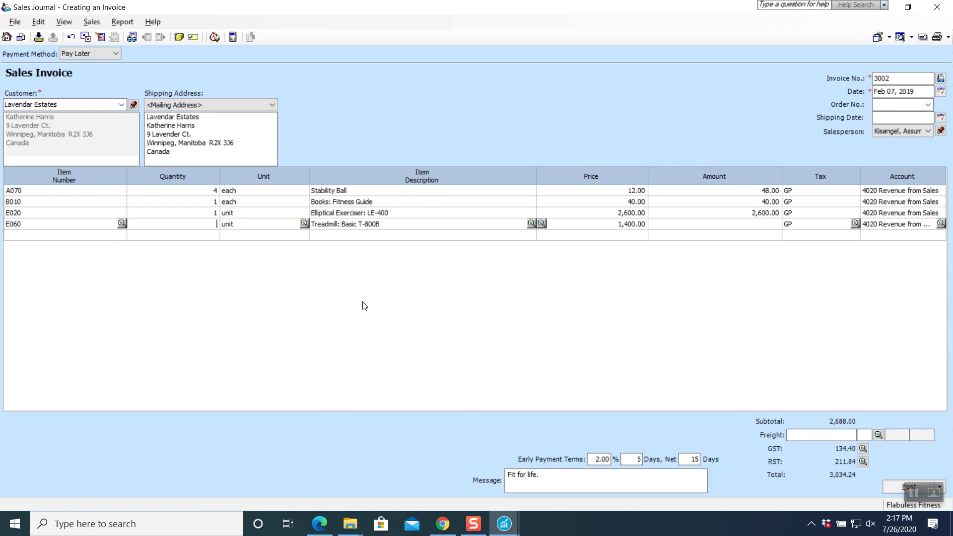
type("1")
key("Tab")
key("Tab")
key("Tab")
key("Tab")
key("Tab")
key("Tab")
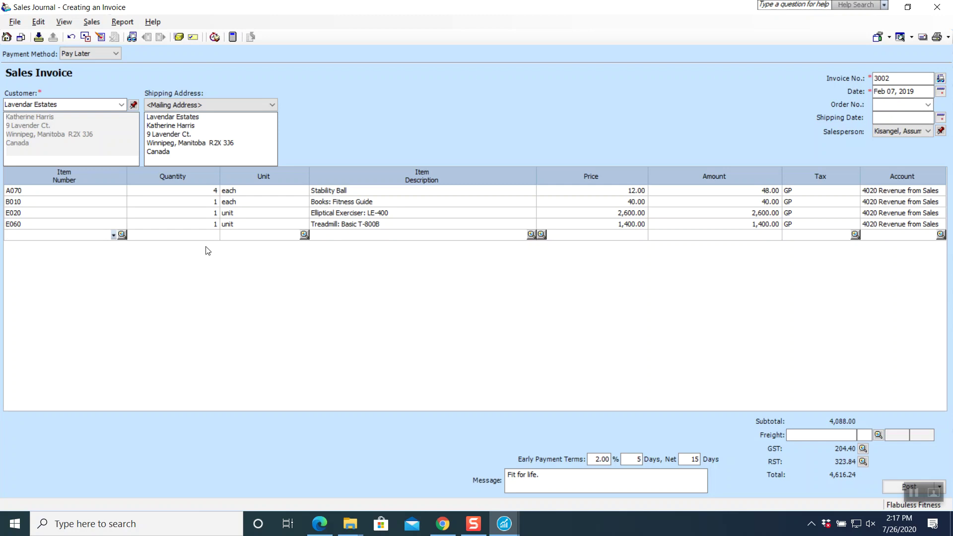
Step: Add item S040 Yoga Instructor: 1 hour with quantity 4 to the fifth invoice line
left_click(122, 235)
scroll(353, 312, "down", 5)
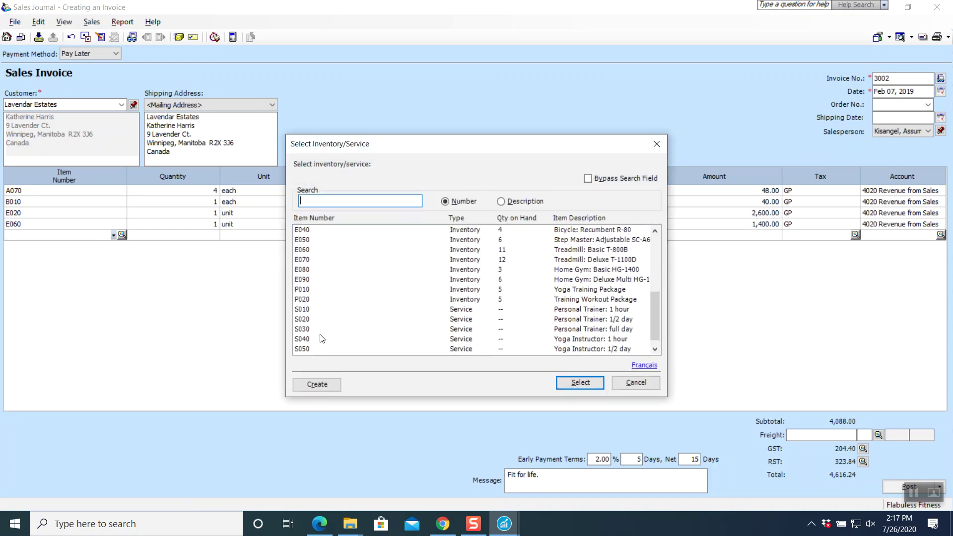
left_click(308, 339)
left_click(589, 385)
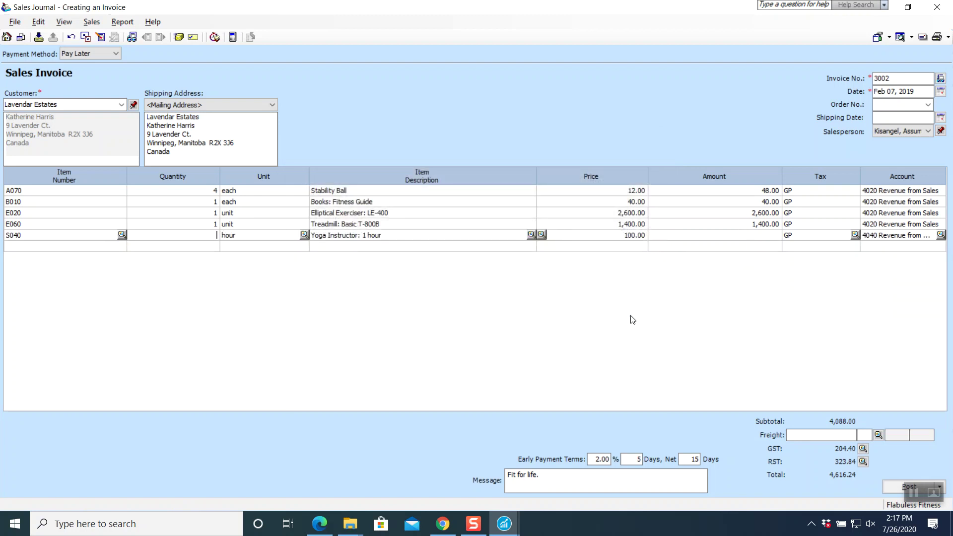
key("Tab")
key("Tab")
key("Tab")
key("Tab")
key("Tab")
key("Tab")
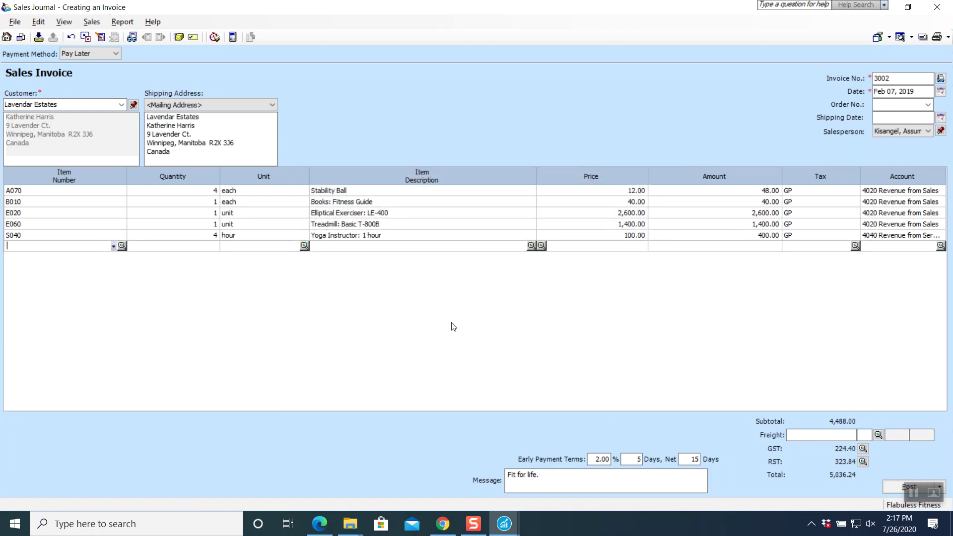
Step: Add item P020 Training Workout Package with quantity 1 to the sixth invoice line
left_click(121, 246)
scroll(383, 319, "down", 5)
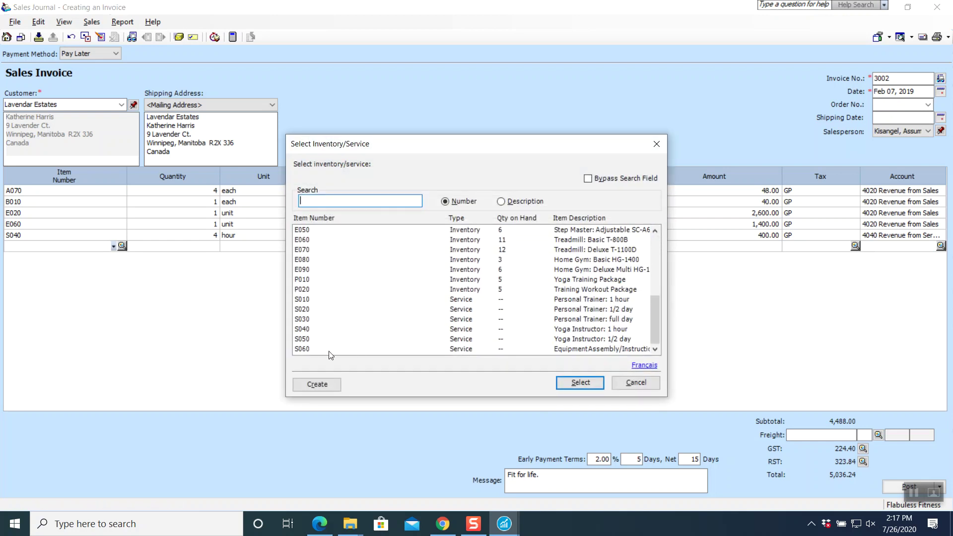
left_click(303, 289)
left_click(564, 382)
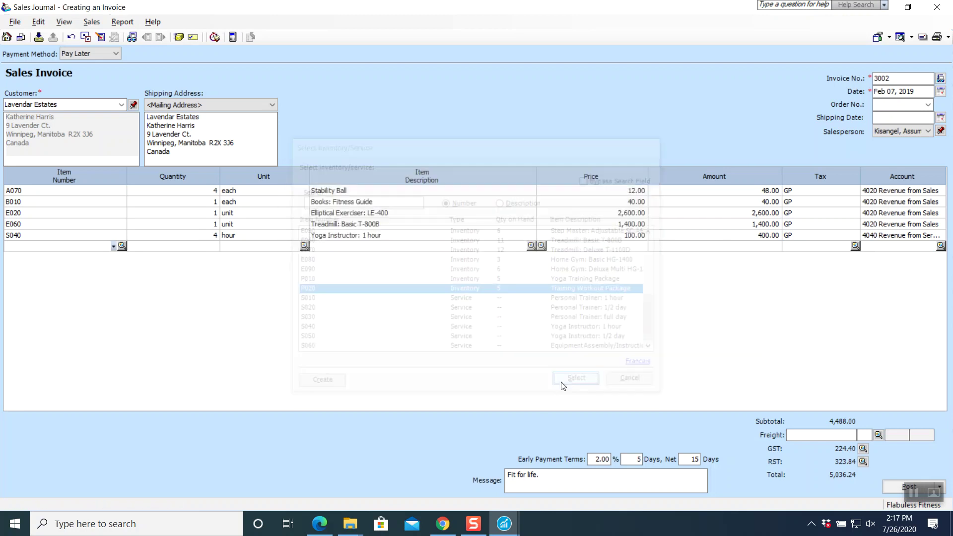
key("Tab")
key("Tab")
key("Tab")
key("Tab")
key("Tab")
key("Tab")
key("Tab")
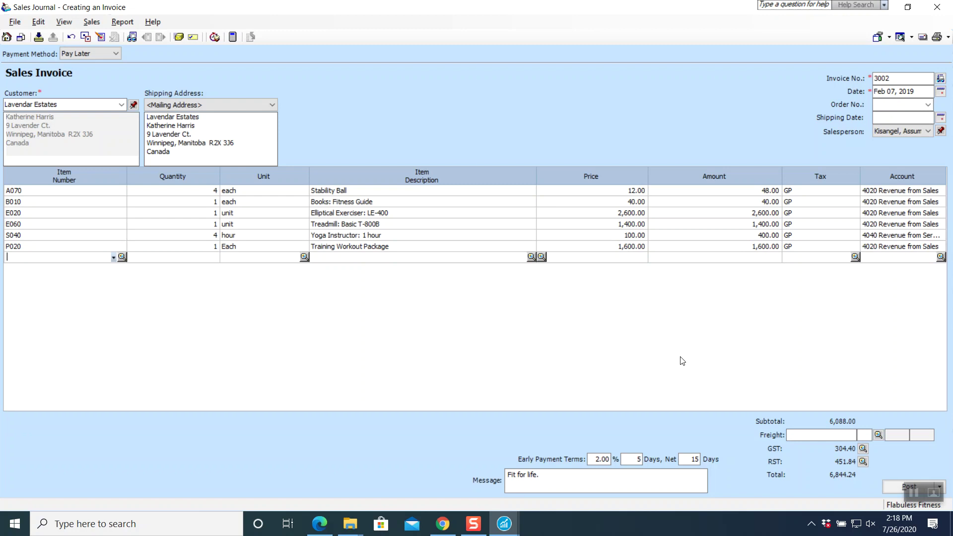
Step: Enter a freight charge of 50 on the invoice with tax code G - GST @ 5%
left_click(802, 435)
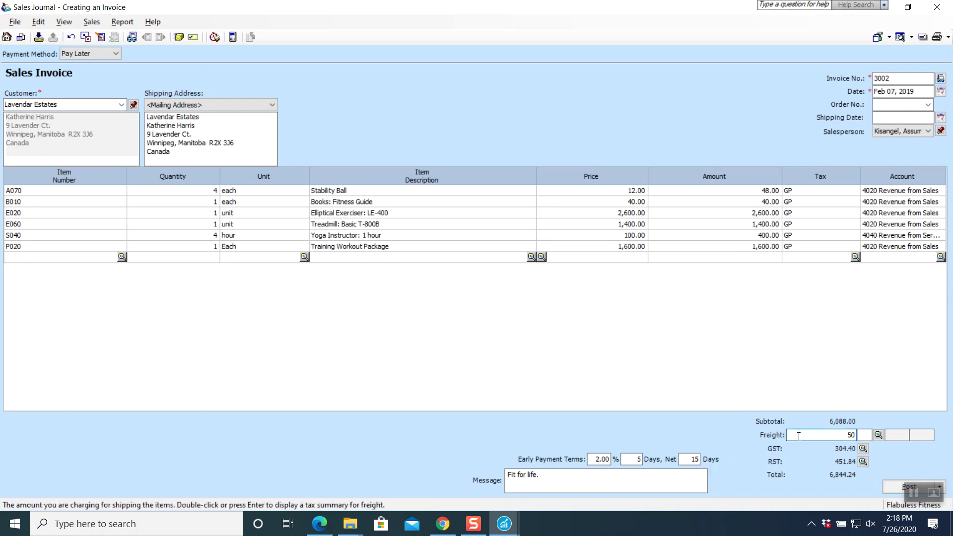
type("50")
key("Tab")
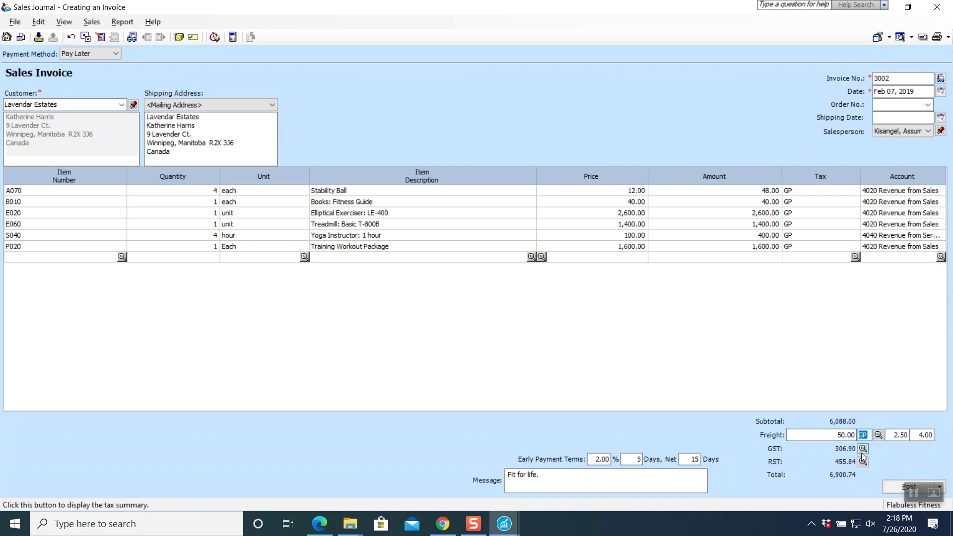
left_click(877, 436)
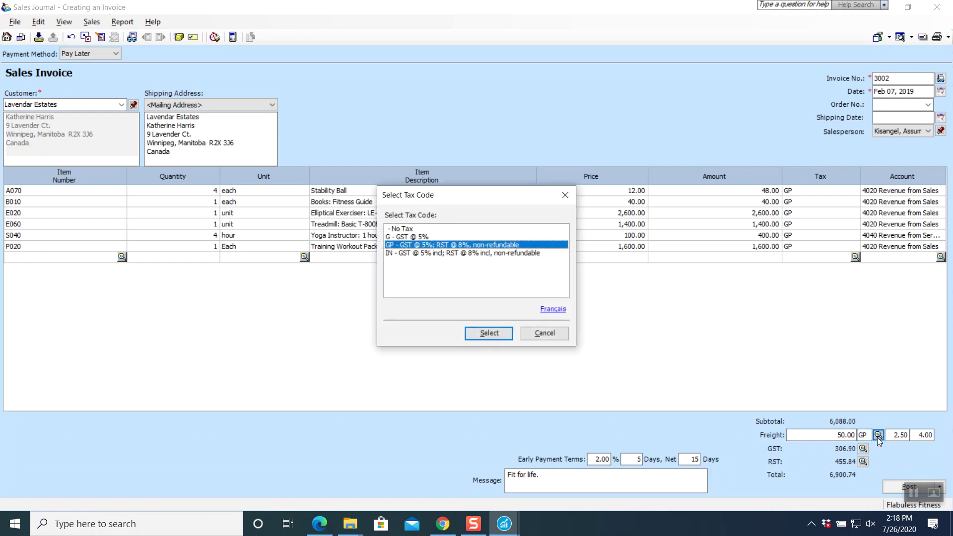
left_click(450, 237)
left_click(496, 331)
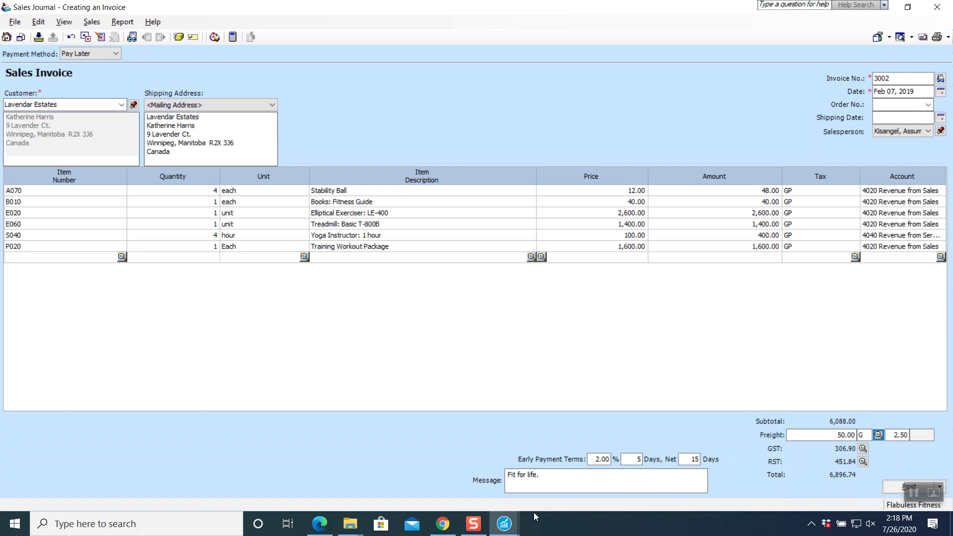
Step: Check the invoice against source document 16 in the browser PDF and review its sales journal entry in Sage 50
left_click(442, 523)
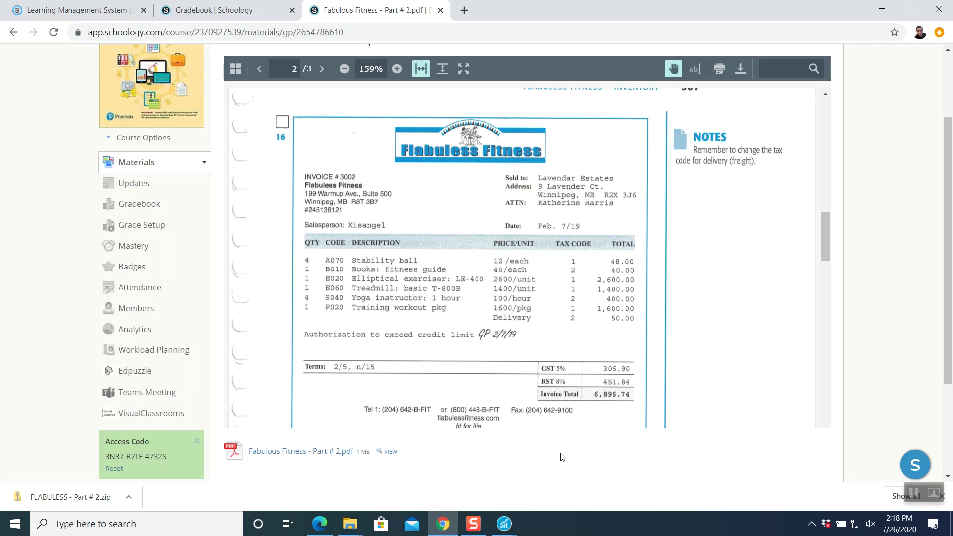
left_click(504, 523)
left_click(567, 485)
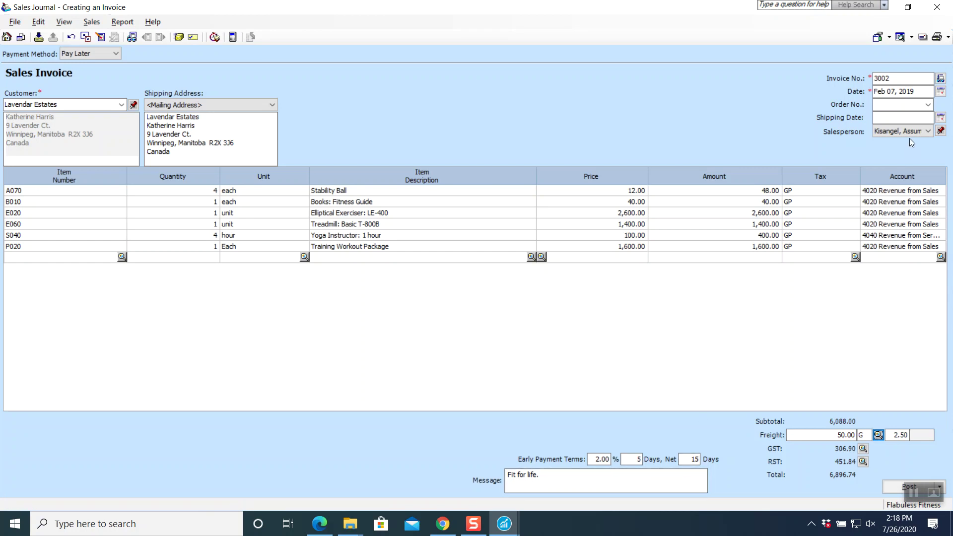
left_click(119, 24)
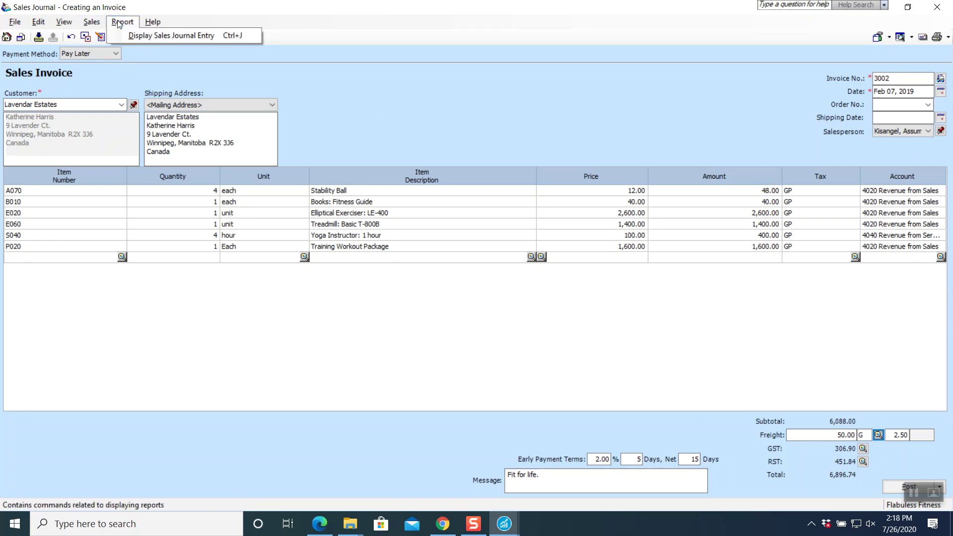
left_click(128, 35)
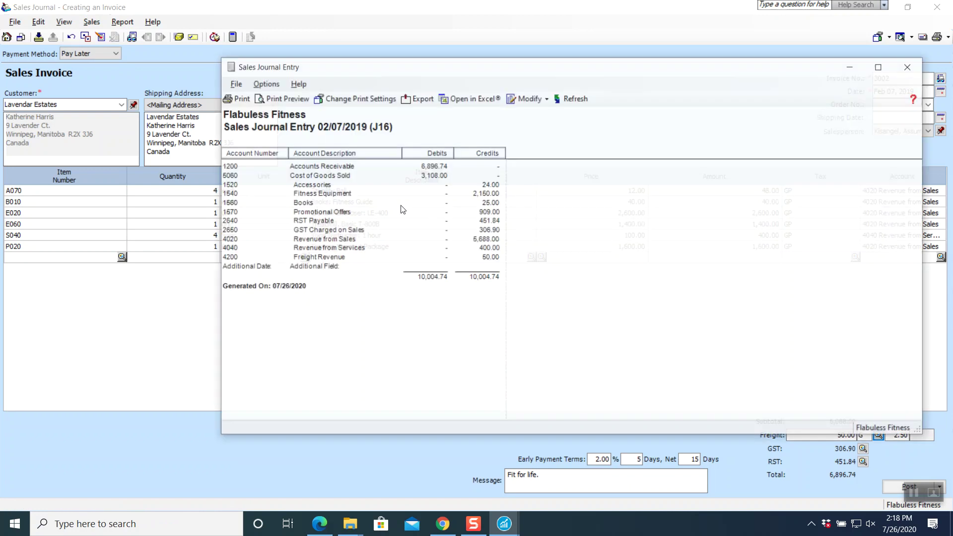
left_click(910, 67)
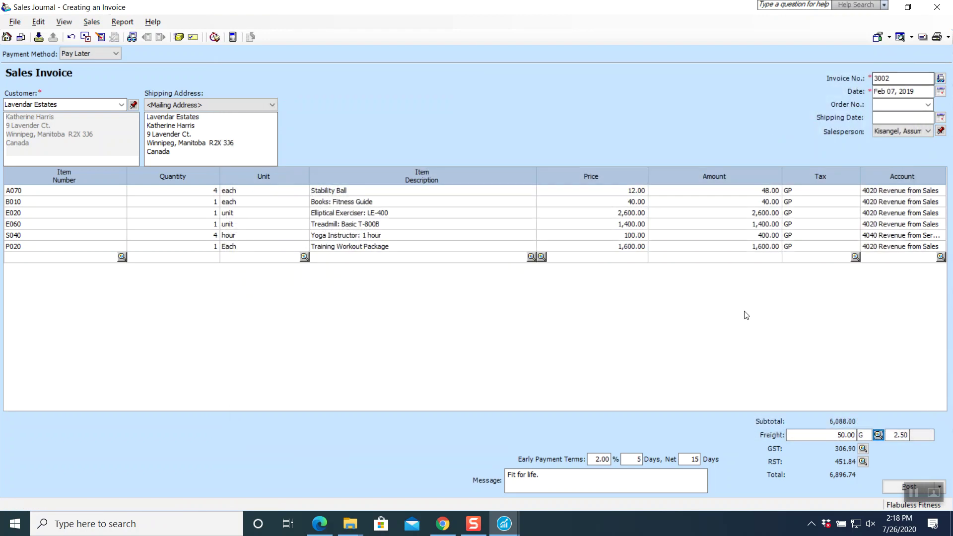
Step: Post sales invoice 3002, approving the sale beyond the customer's credit limit, and close the Sales Journal
left_click(889, 488)
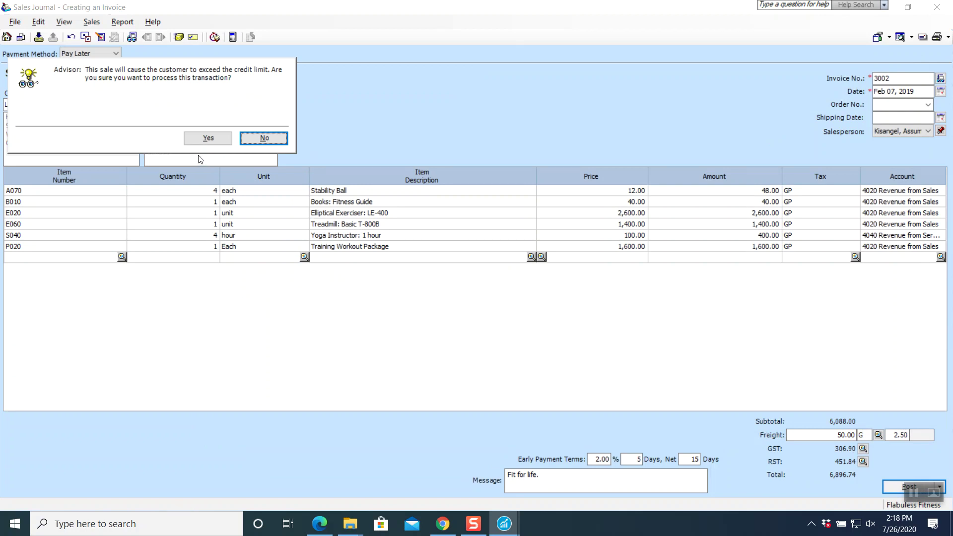
left_click(205, 137)
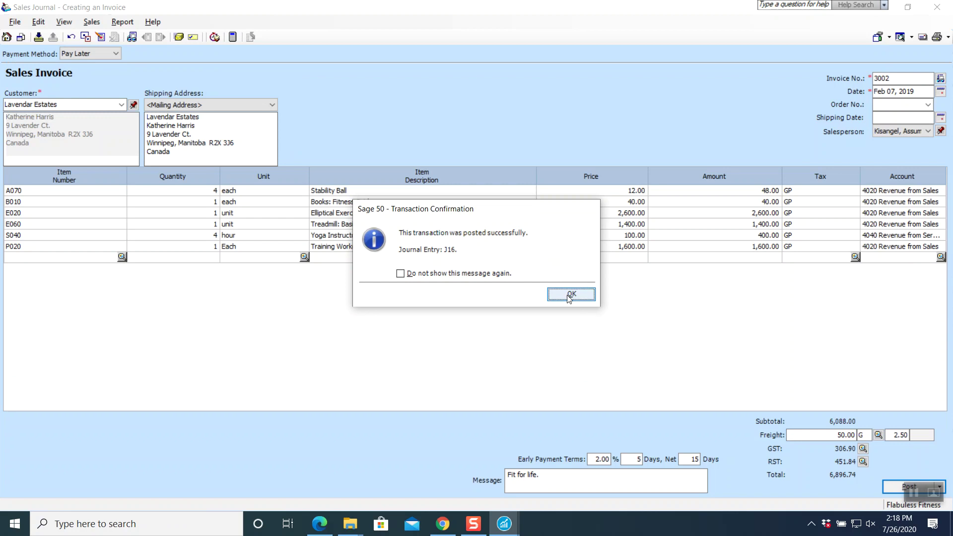
left_click(569, 294)
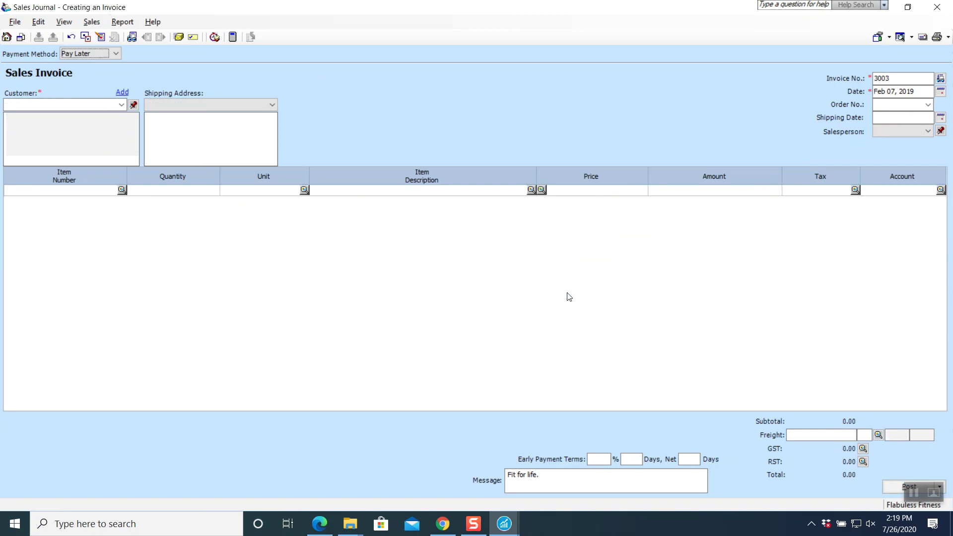
left_click(947, 7)
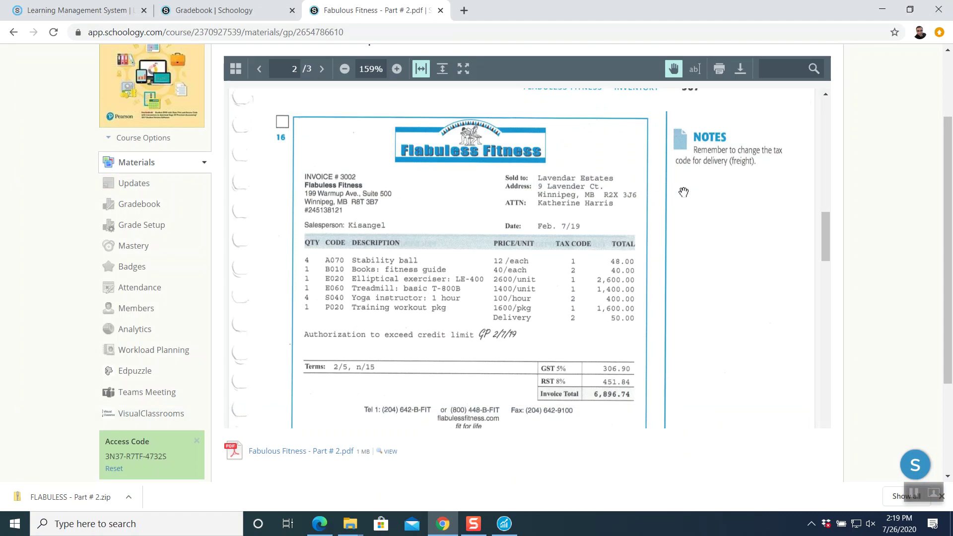
Step: Look up the next session date in the assignment PDF and change the Sage 50 session date to Feb 14, 2019 without backing up
left_click(516, 521)
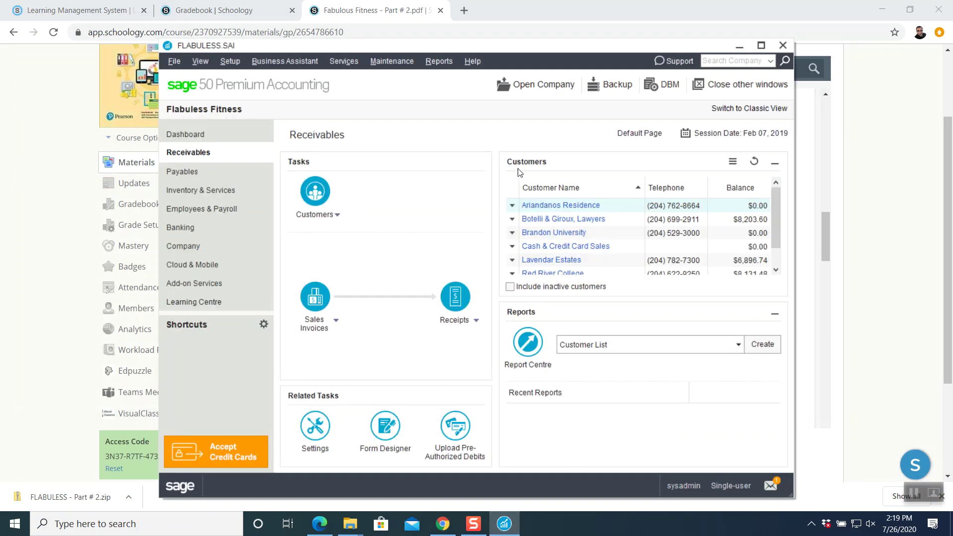
left_click(859, 284)
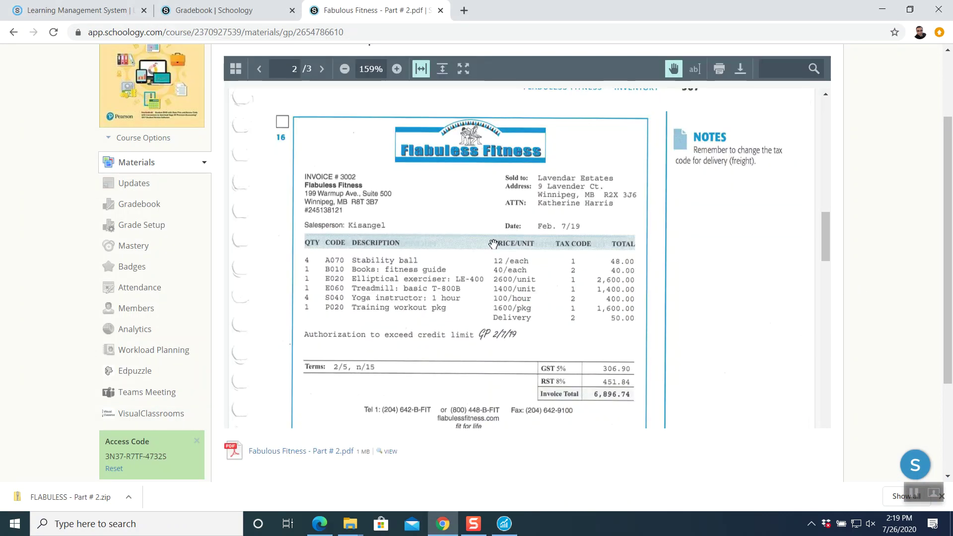
scroll(493, 243, "down", 5)
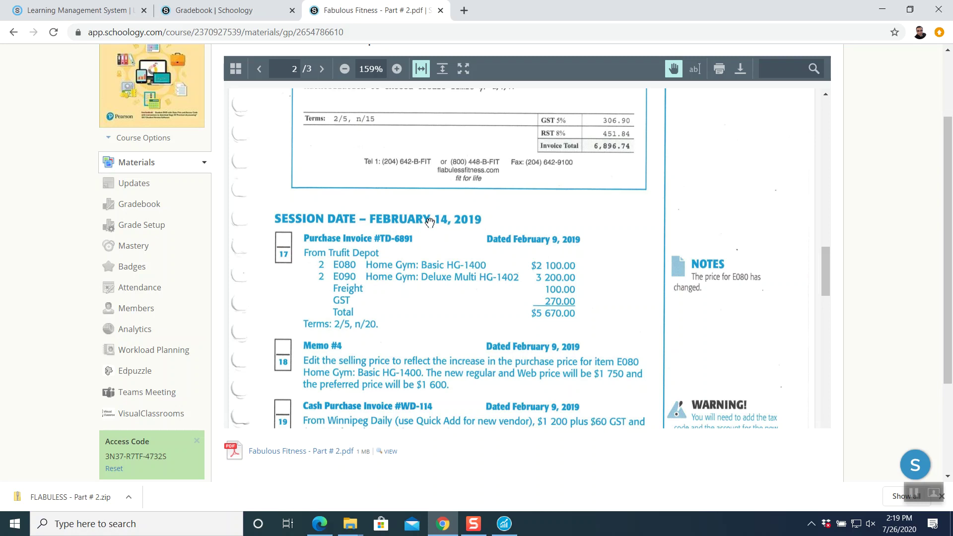
left_click(504, 523)
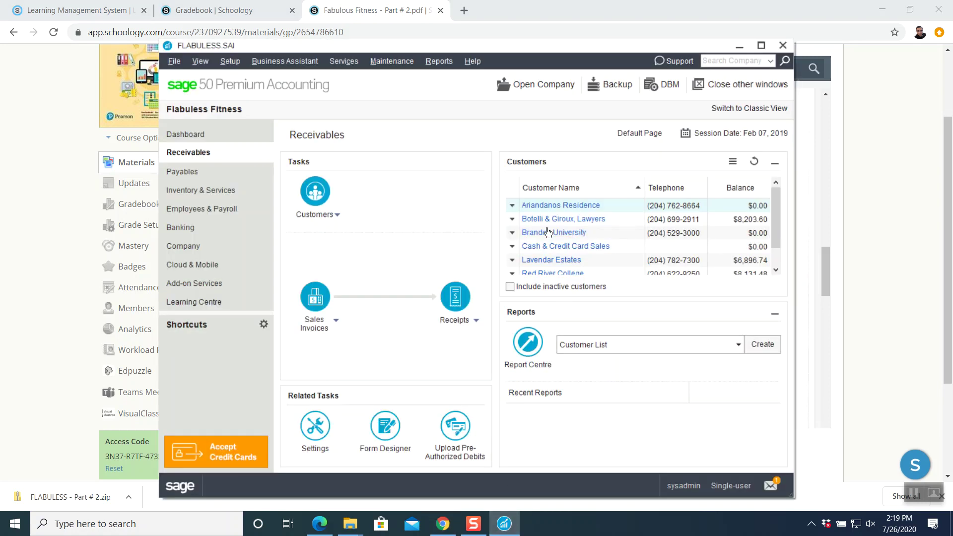
left_click(715, 139)
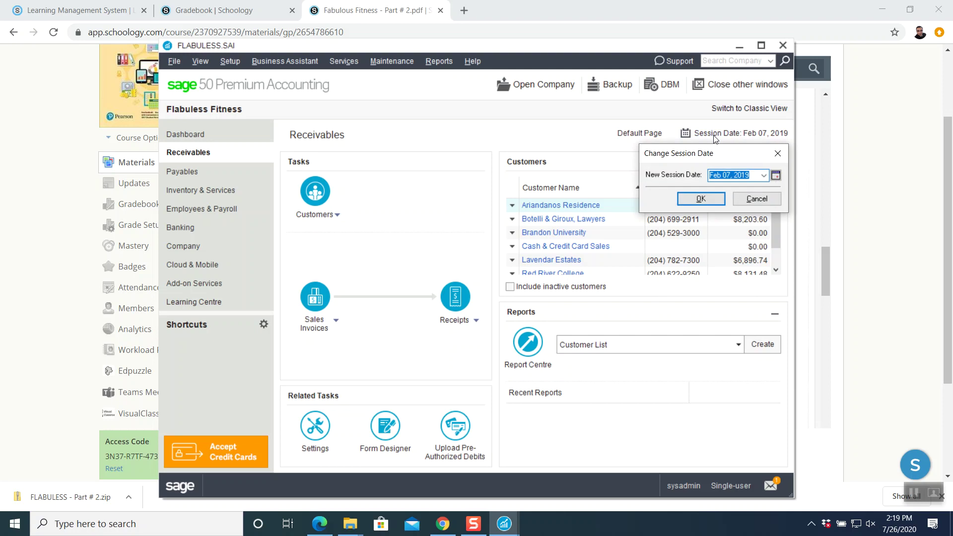
left_click(776, 176)
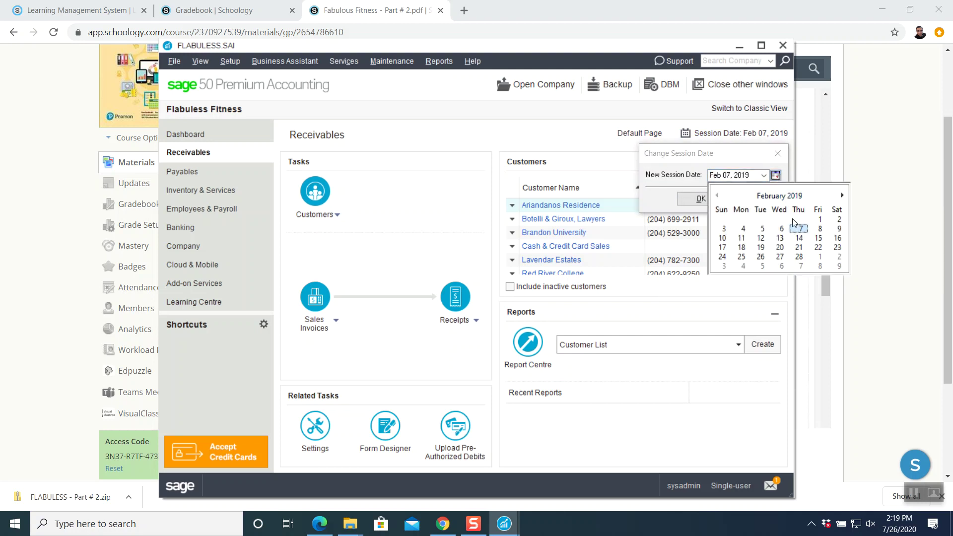
left_click(798, 239)
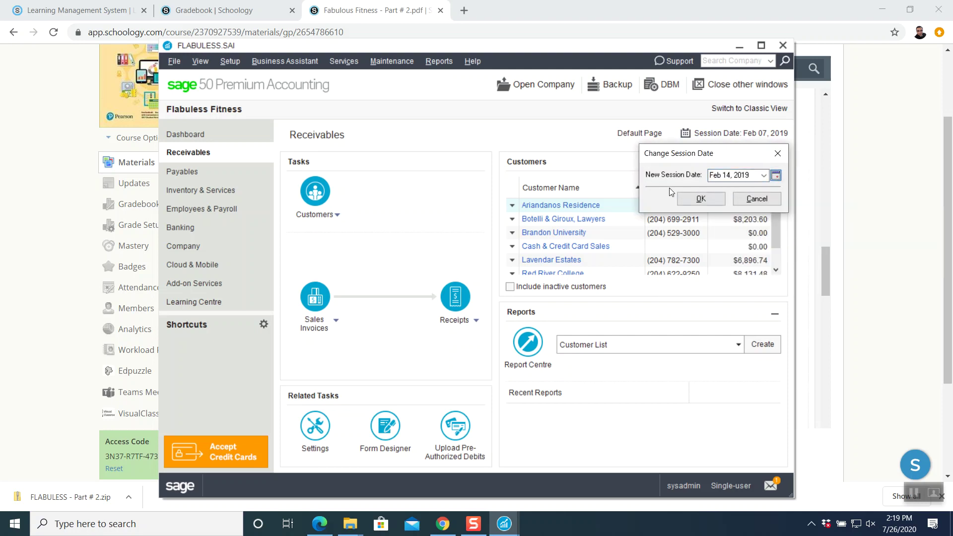
left_click(685, 198)
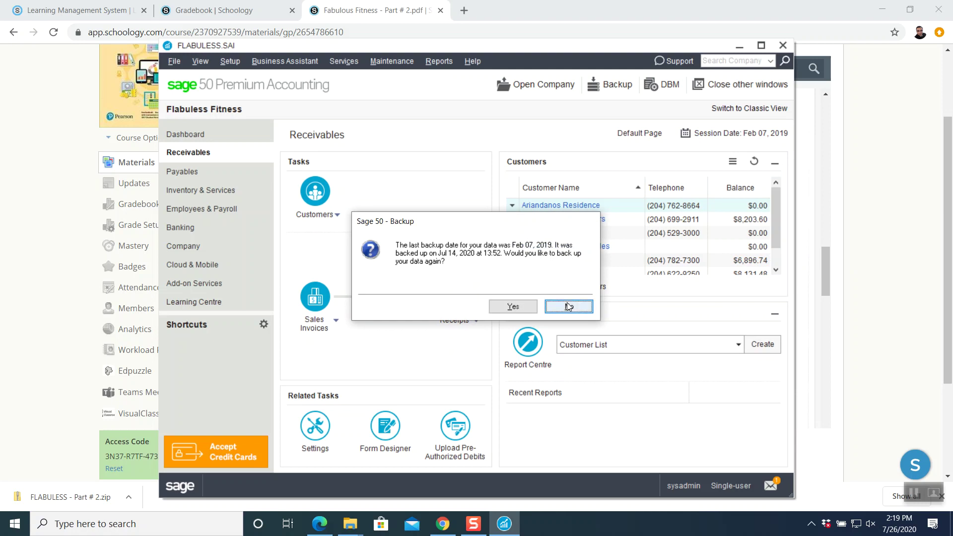
left_click(569, 306)
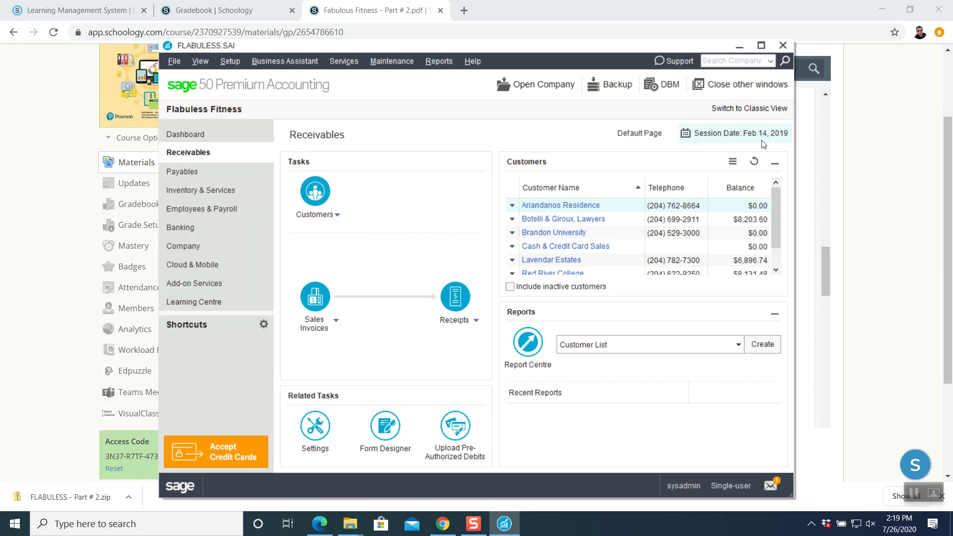
Step: Date purchase invoice TD-6891 Feb 09, 2019 and choose Trufit Depot as its supplier, following the assignment PDF
left_click(872, 173)
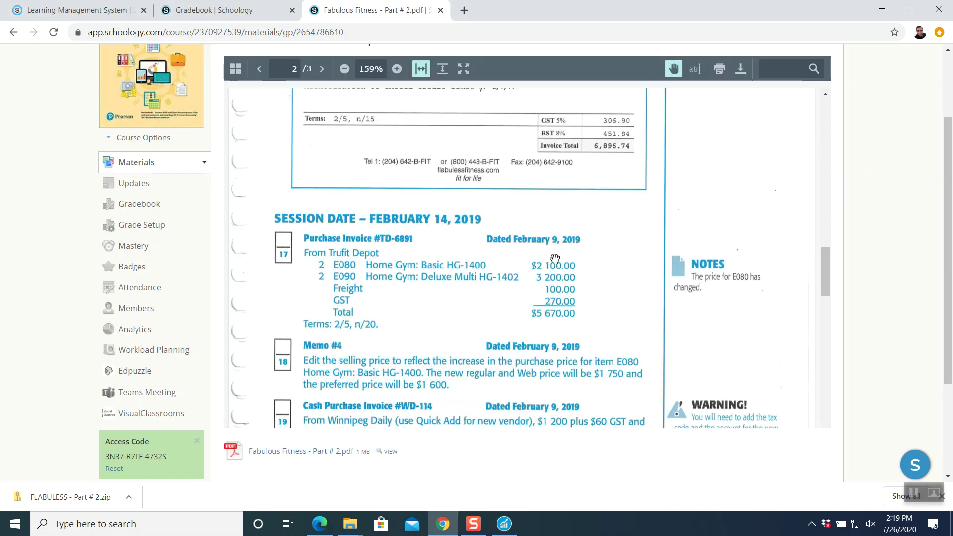
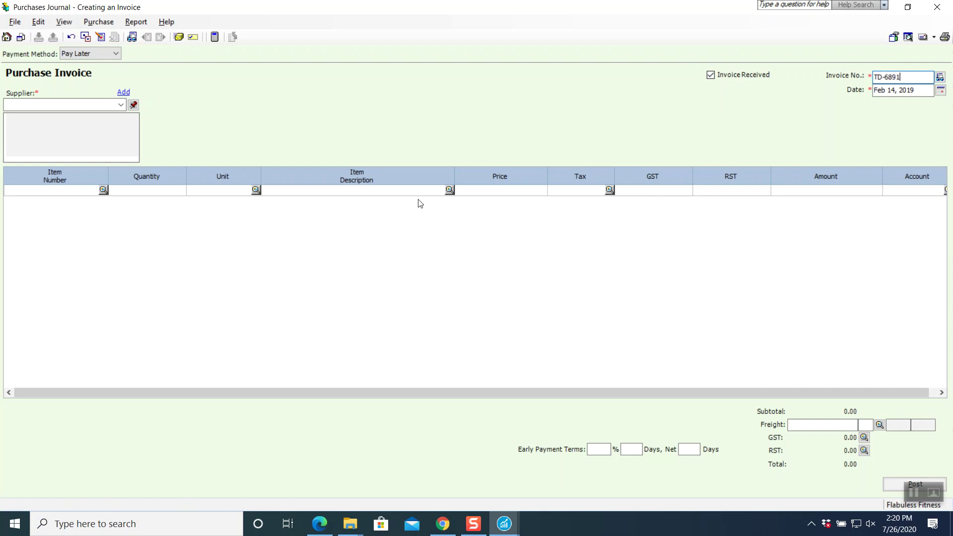
left_click(940, 90)
left_click(943, 148)
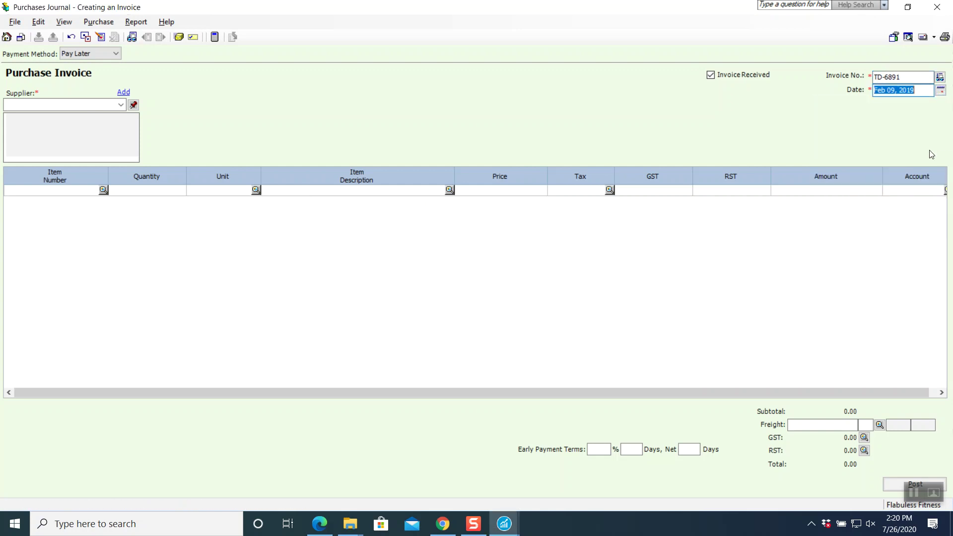
left_click(121, 105)
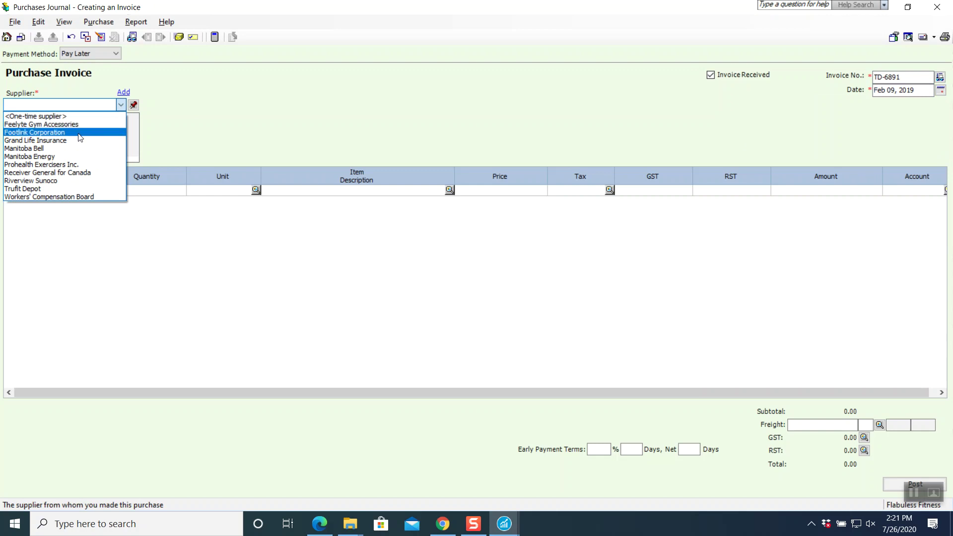
left_click(74, 189)
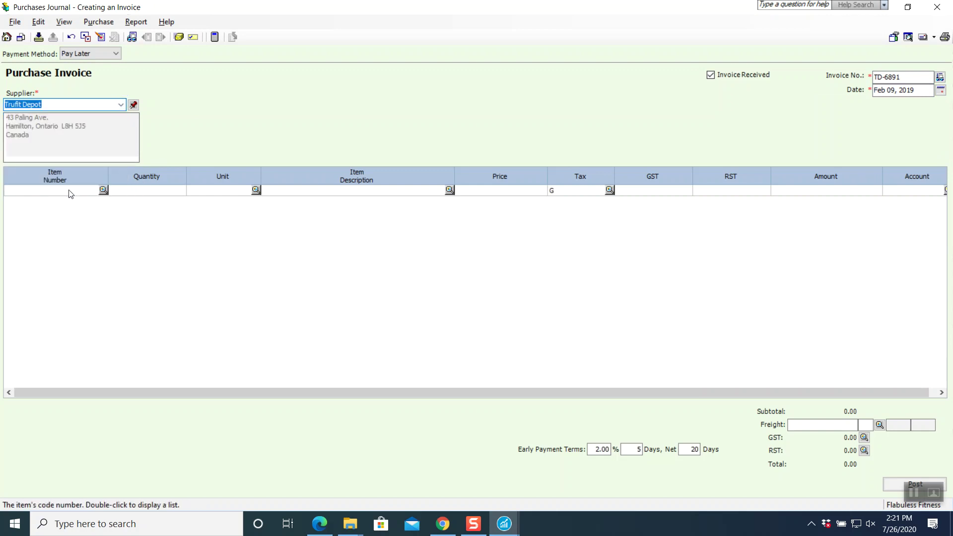
Step: Add inventory item E080 Home Gym: Basic HG-1400 to the purchase invoice with a quantity of 2
left_click(102, 191)
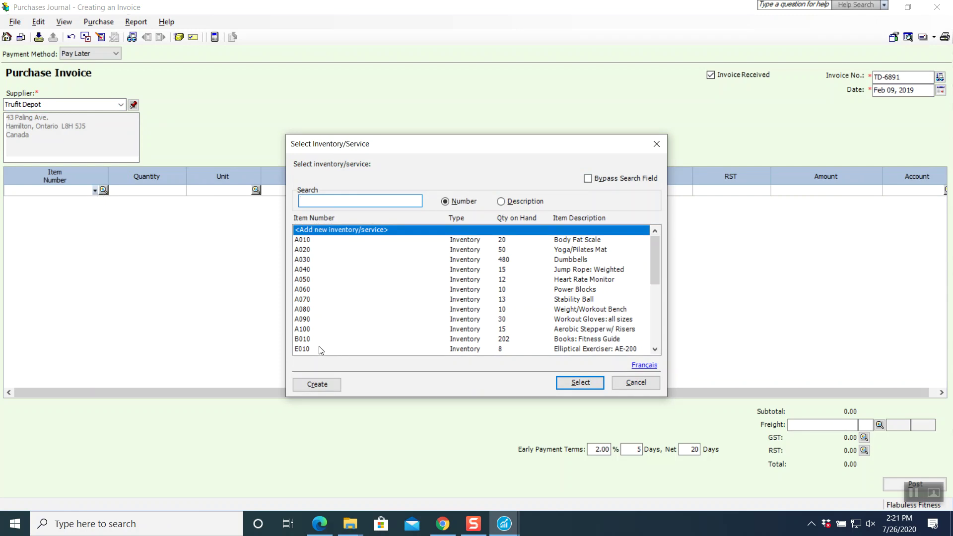
scroll(318, 351, "down", 3)
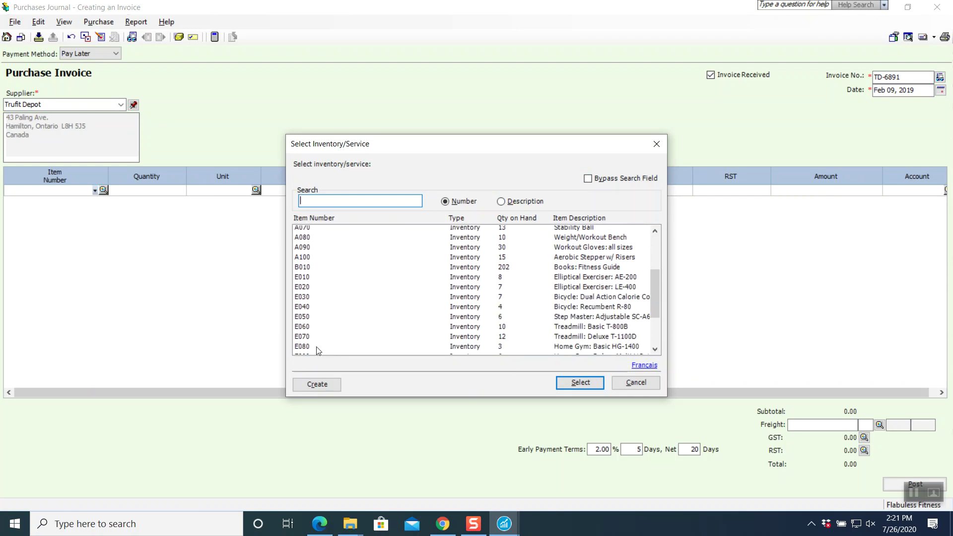
left_click(310, 329)
left_click(578, 382)
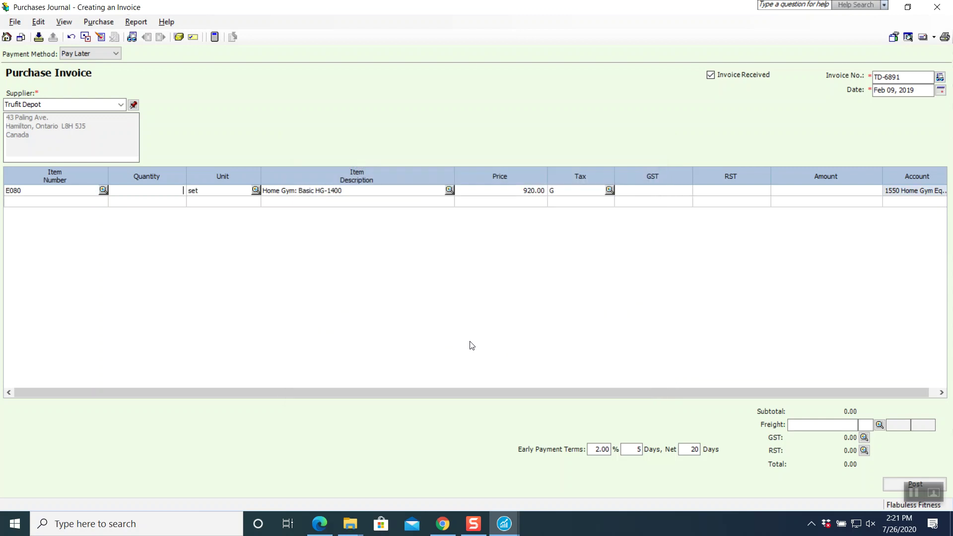
key("Tab")
key("Tab")
key("Tab")
key("Tab")
key("Tab")
key("Tab")
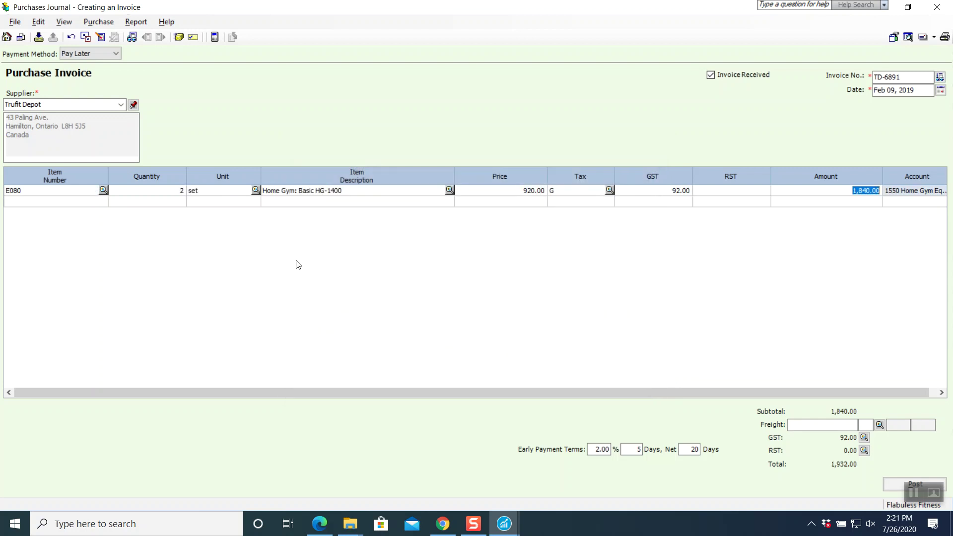
key("Tab")
key("Tab")
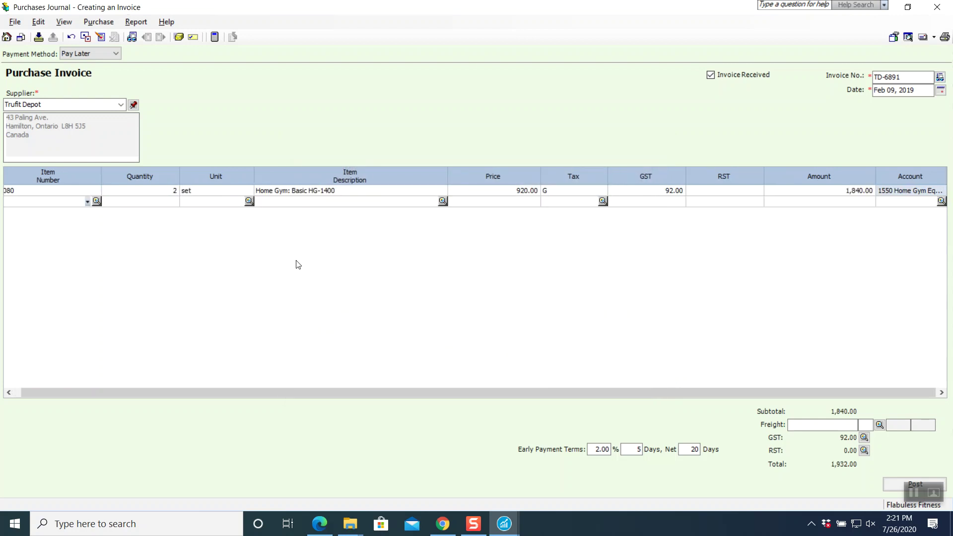
Step: Add item E090 Home Gym: Deluxe Multi HG-1402 on the second invoice line with a quantity of 2
left_click(96, 200)
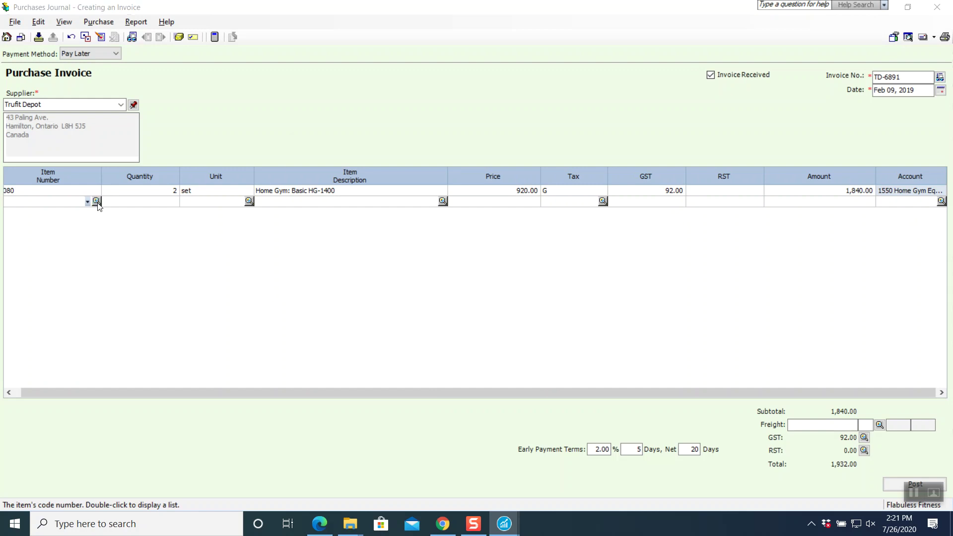
scroll(324, 329, "down", 3)
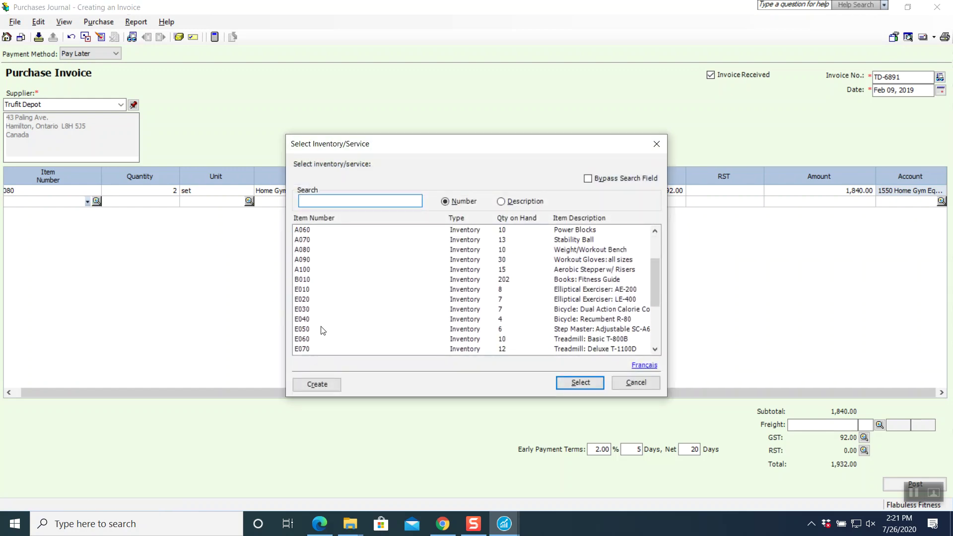
double_click(308, 339)
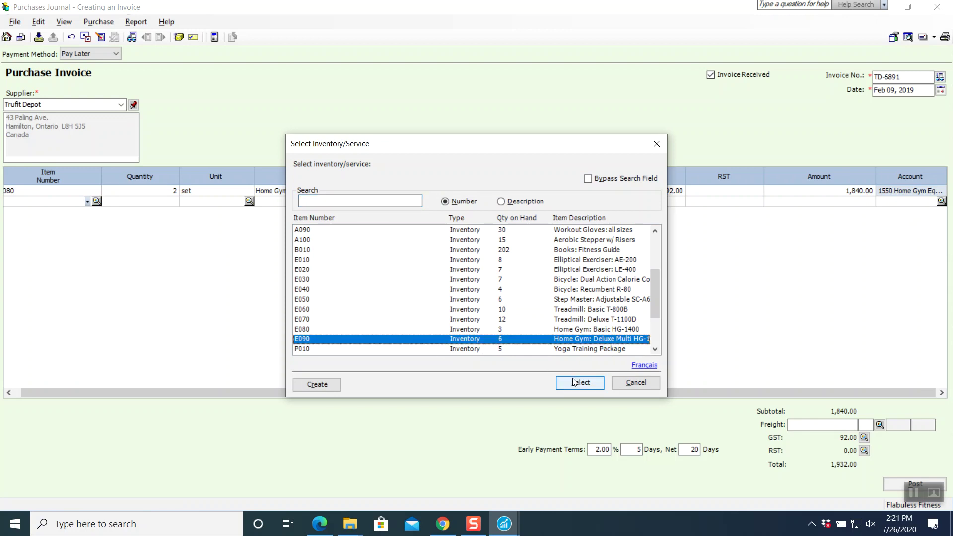
type("2")
key("Tab")
key("Tab")
key("Tab")
key("Tab")
key("Tab")
key("Tab")
key("Tab")
key("Tab")
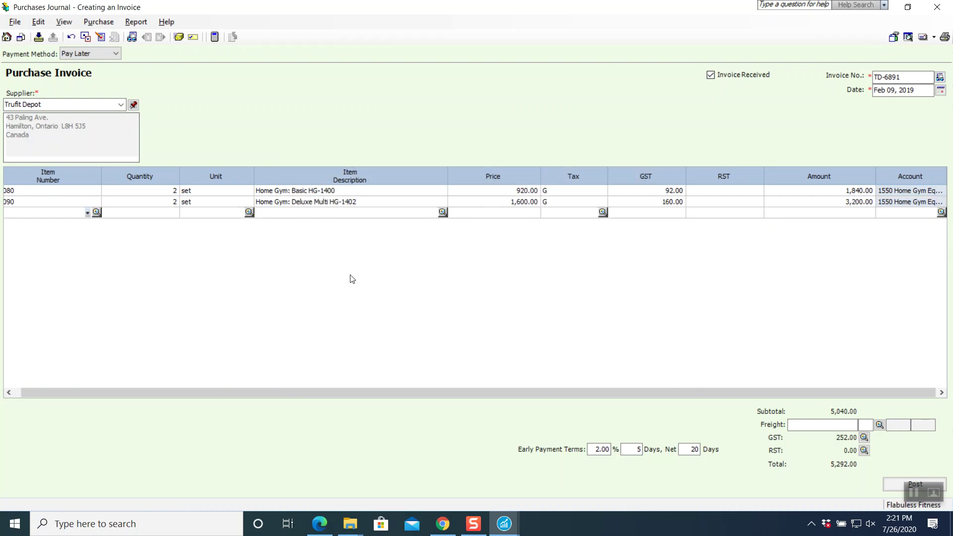
Step: Enter a freight charge of 100.00 with tax code G on the purchase invoice
key("Tab")
left_click(821, 425)
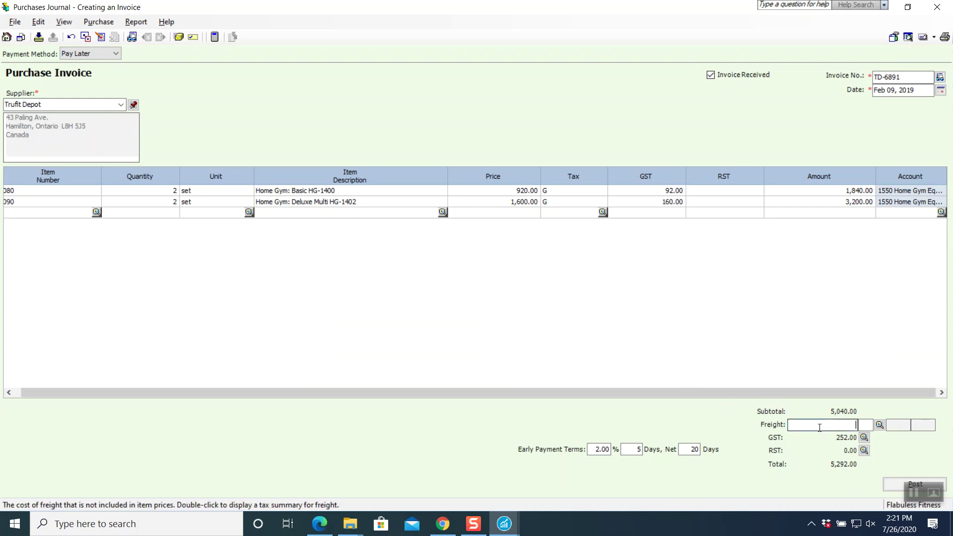
type("10")
key("Tab")
key("Tab")
key("Tab")
key("Tab")
key("Tab")
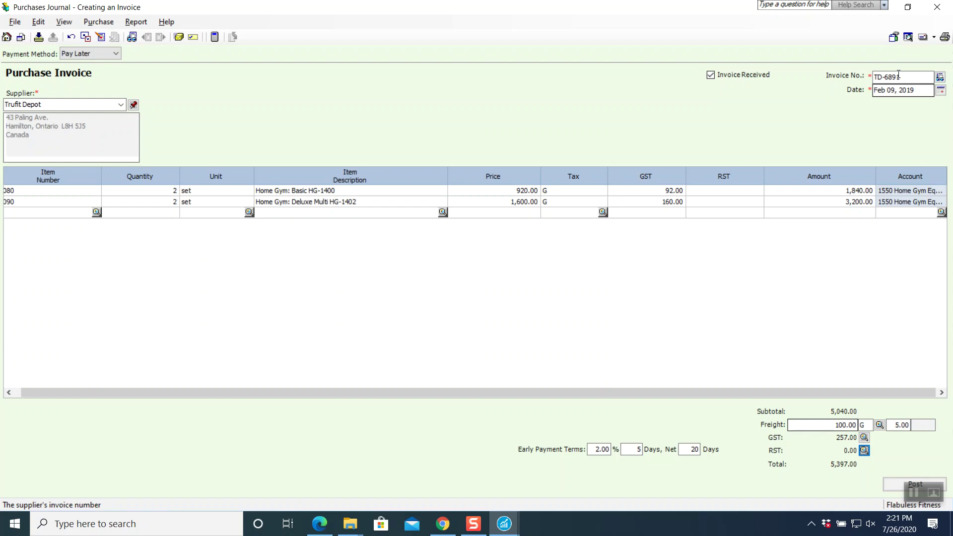
Step: Compare the purchase invoice's amounts with source document 17 in the browser PDF, placing the journal window beside it
left_click(906, 9)
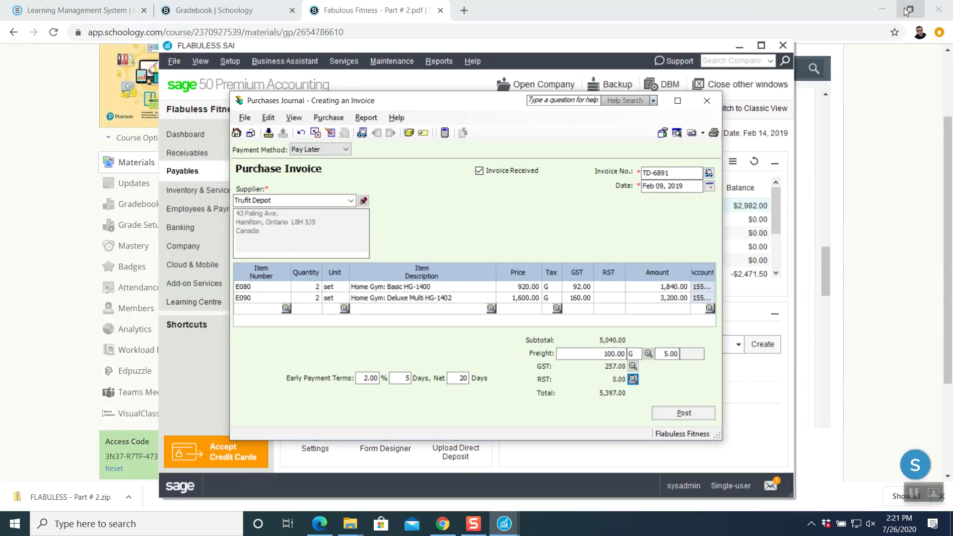
left_click(633, 6)
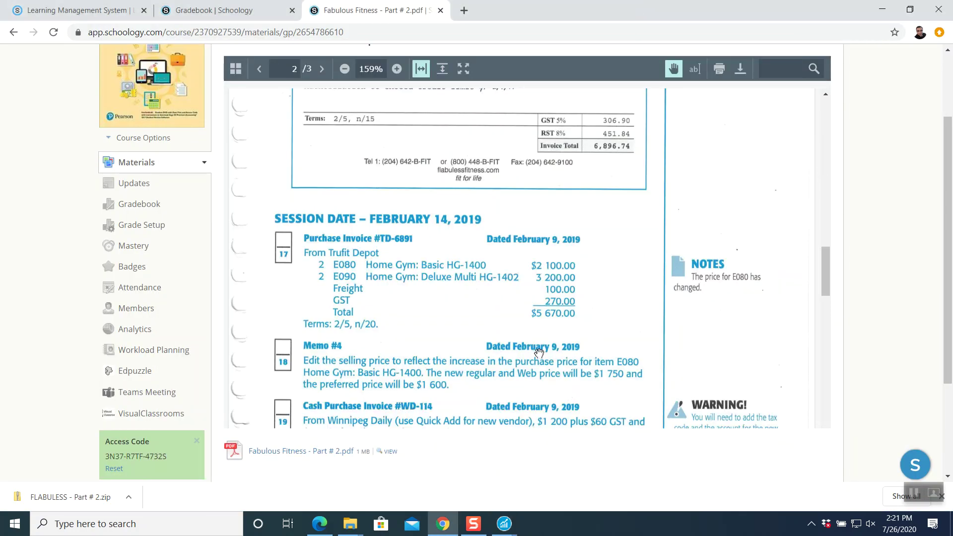
left_click(502, 525)
left_click(547, 433)
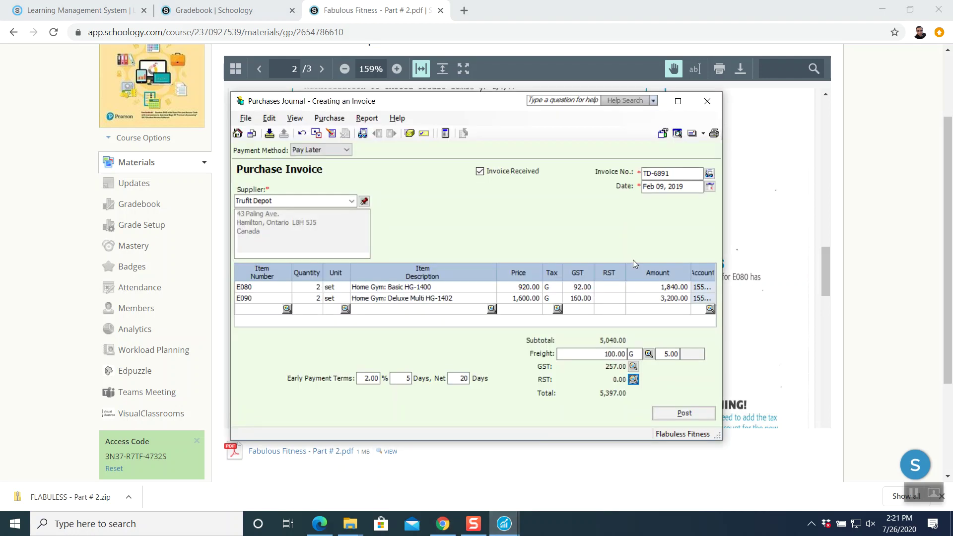
left_click_drag(514, 109, 304, 72)
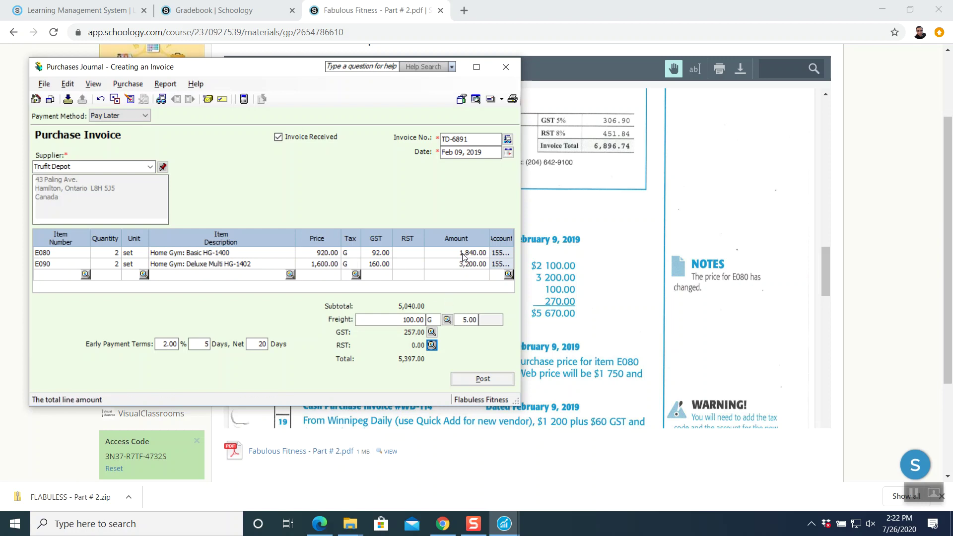
Step: Set the line amount for E080 Home Gym: Basic HG-1400 to 2,100.00 on the purchase invoice
left_click(476, 66)
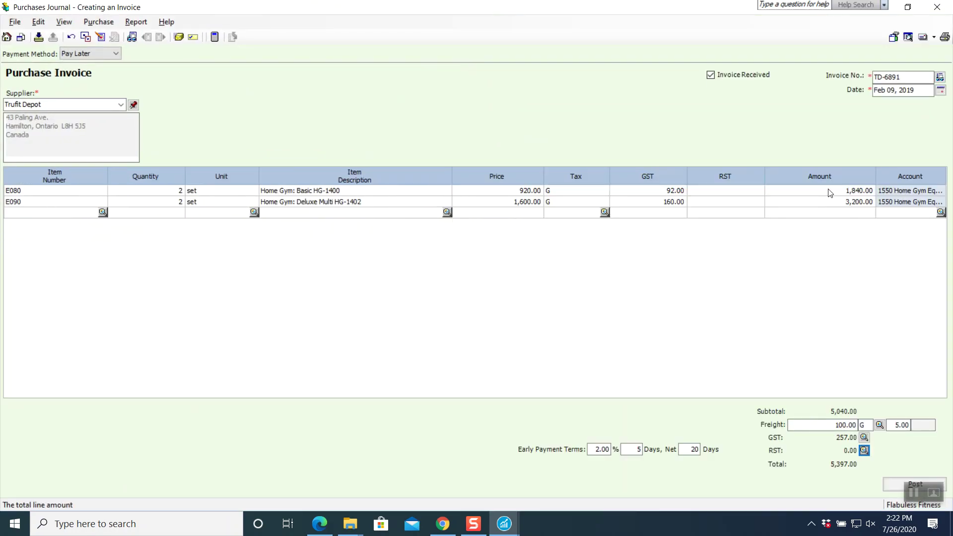
left_click(830, 191)
type("210")
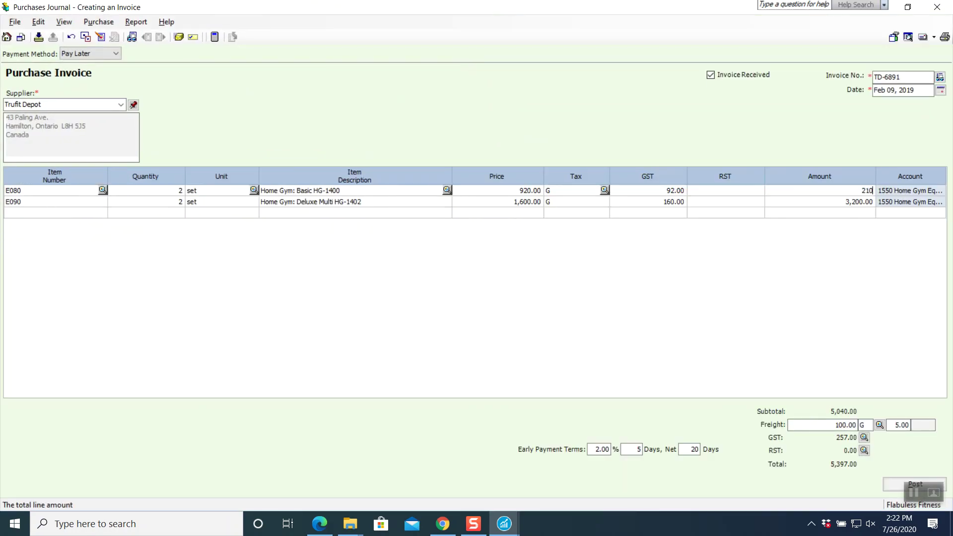
type("0.00")
key("Tab")
key("Tab")
key("Tab")
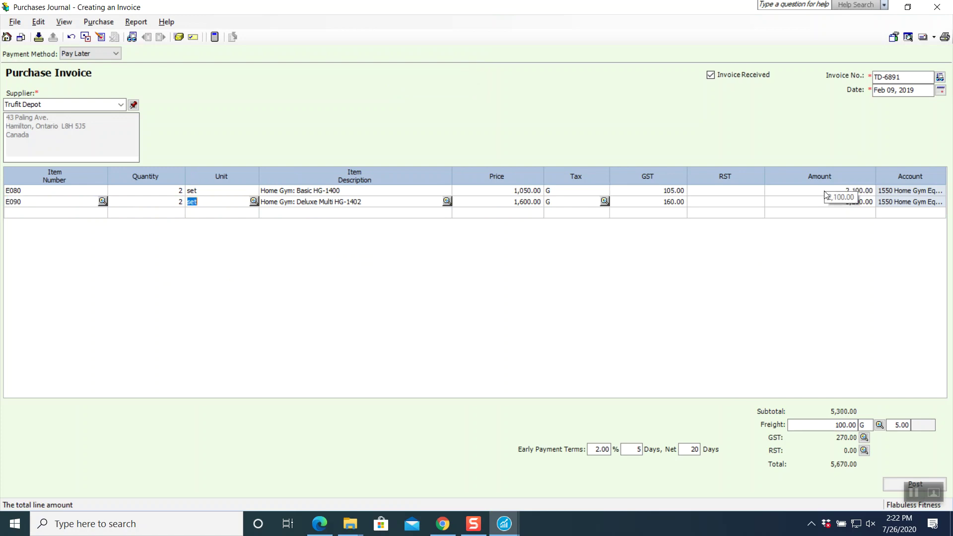
key("Tab")
key("Tab")
key("Tab")
key("Tab")
key("Tab")
key("Tab")
key("Tab")
key("Tab")
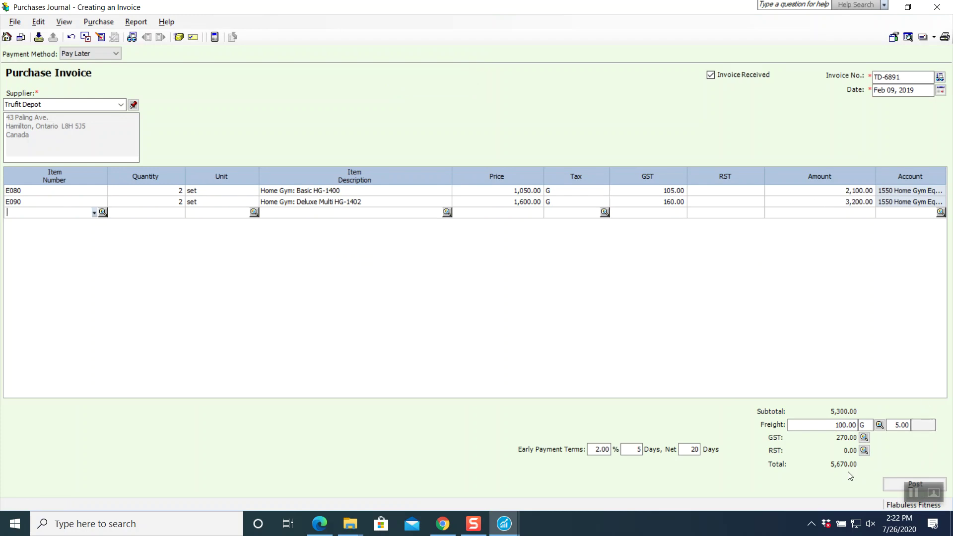
Step: Check the invoice total against source document 17 in the PDF and review the invoice's purchases journal entry
left_click(907, 7)
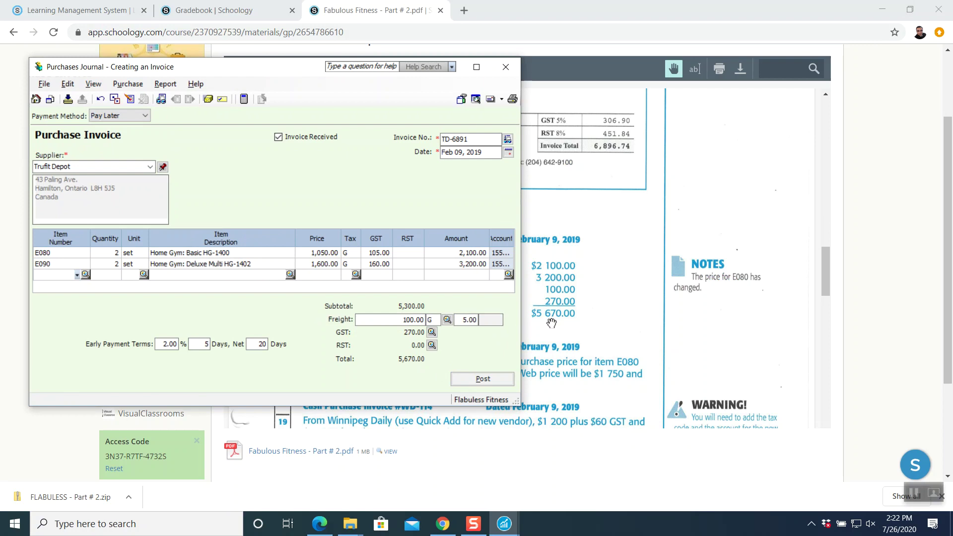
left_click(476, 66)
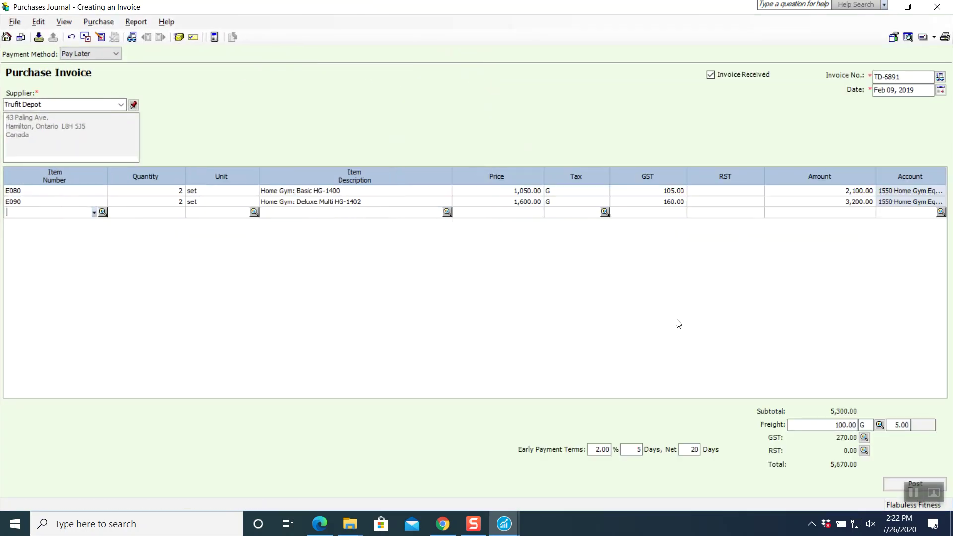
left_click(142, 21)
left_click(189, 35)
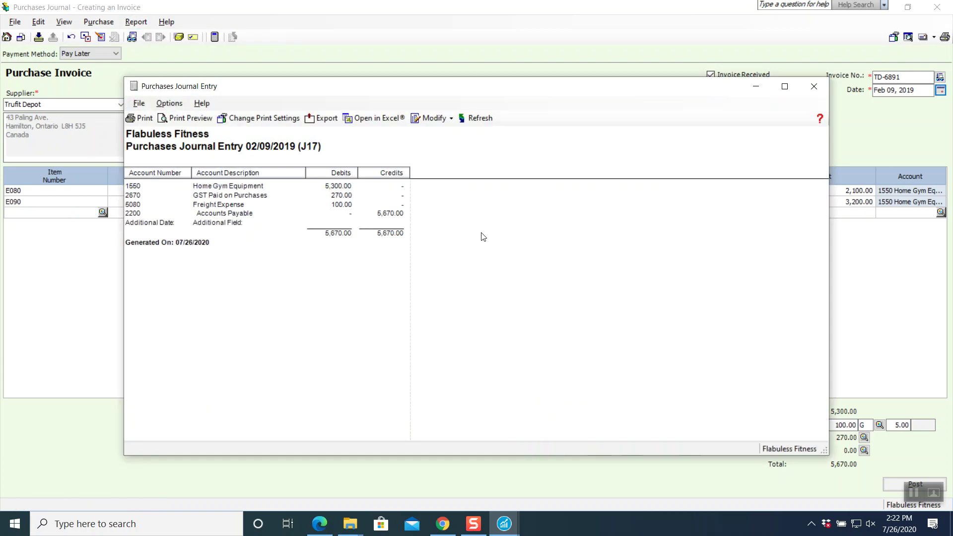
left_click(814, 87)
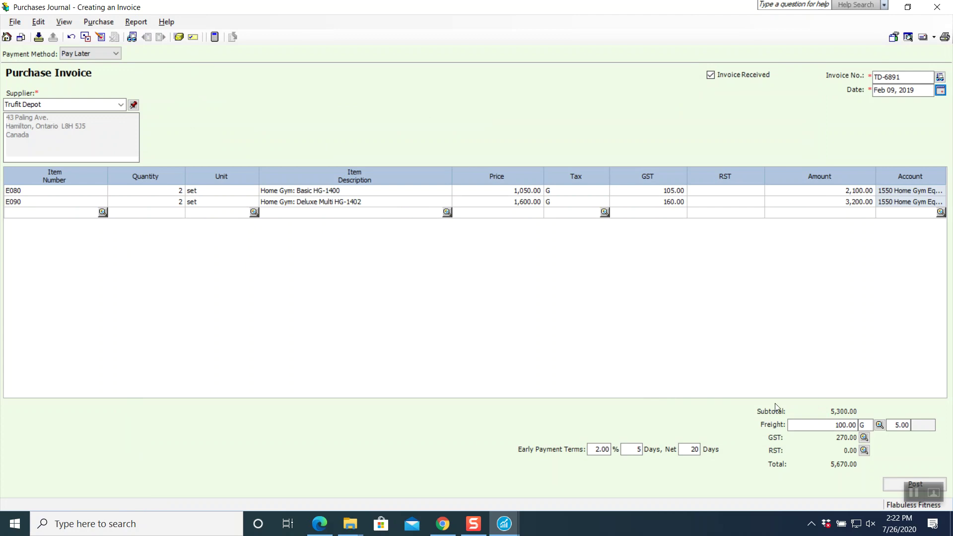
Step: Post purchase invoice TD-6891 and close the Purchases Journal
left_click(915, 483)
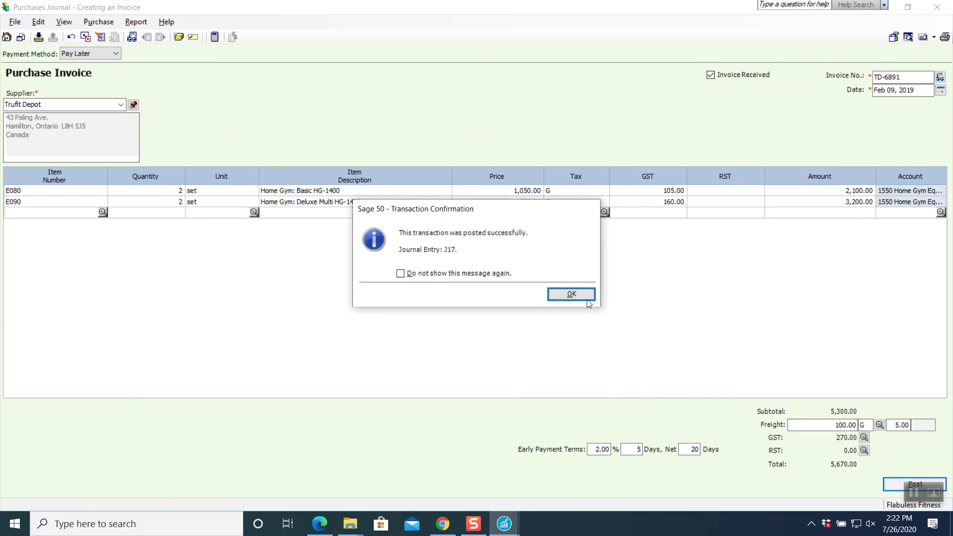
left_click(571, 295)
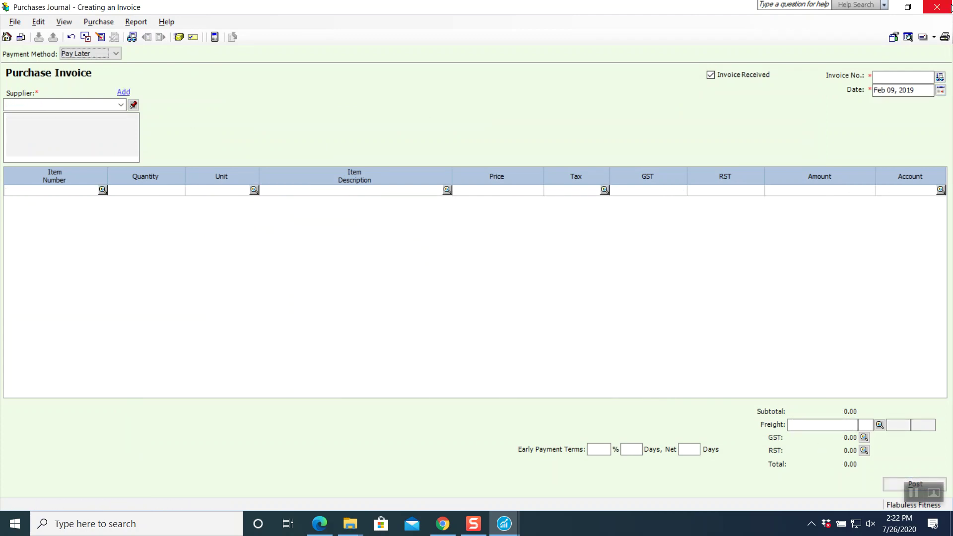
Step: Read Memo #4 in the assignment PDF and open the Sage 50 inventory record for E080 Home Gym: Basic HG-1400
key("alt+Tab")
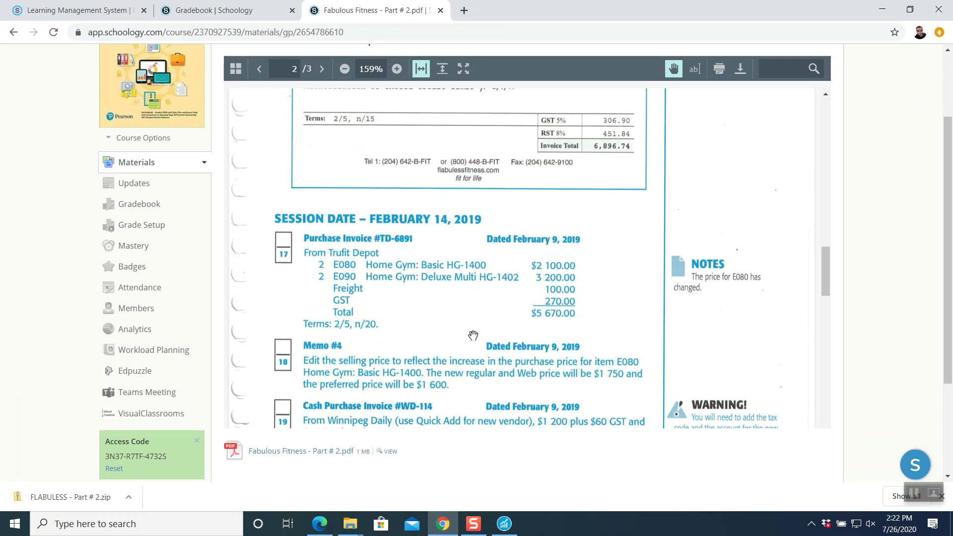
scroll(473, 335, "down", 4)
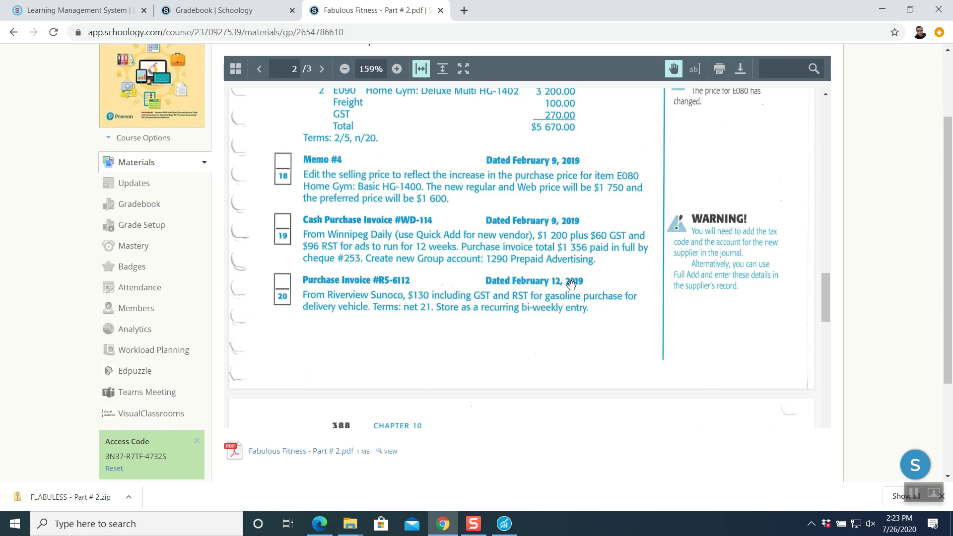
left_click(509, 525)
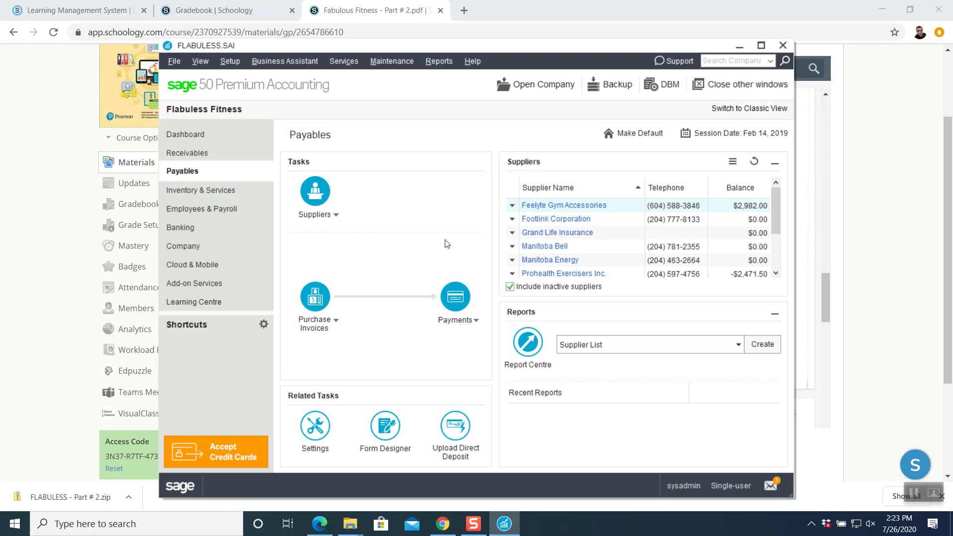
left_click(219, 190)
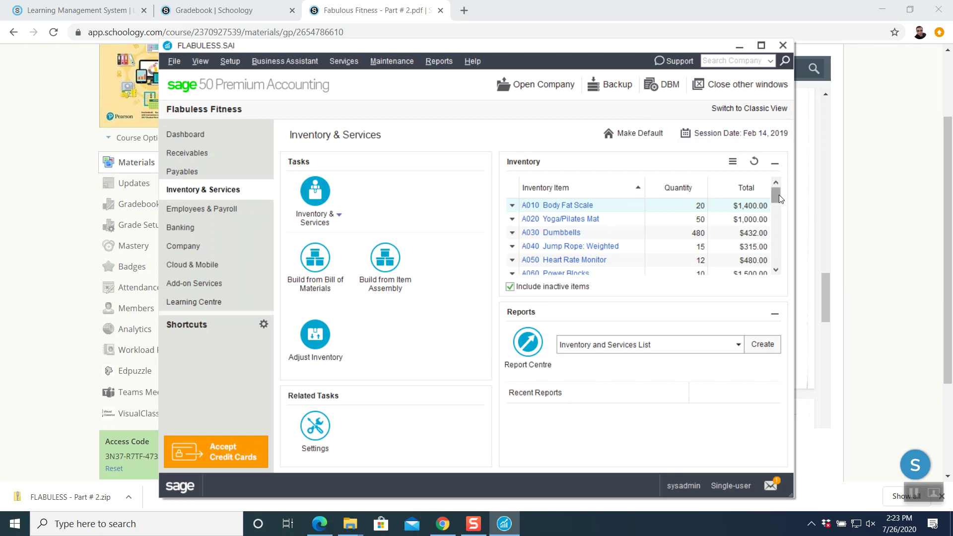
left_click_drag(778, 195, 772, 237)
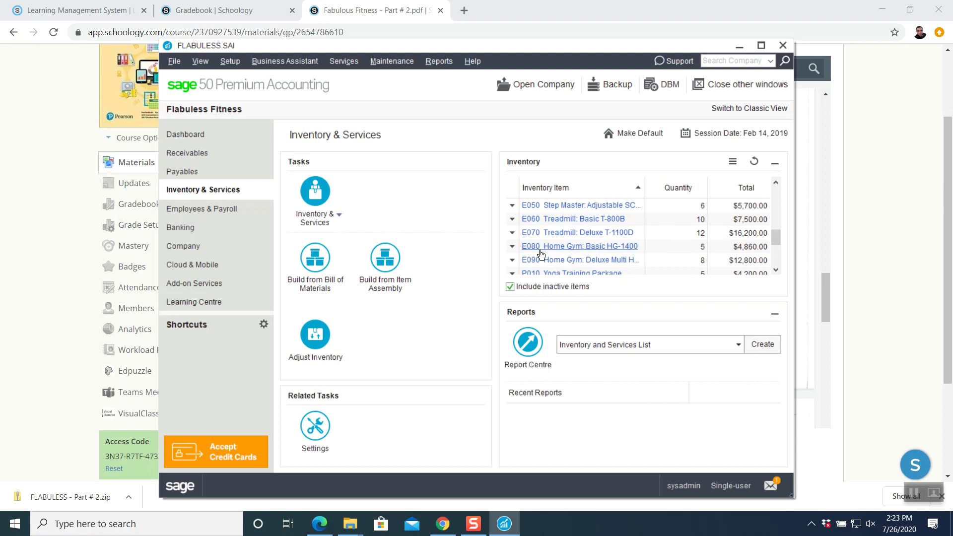
left_click(576, 245)
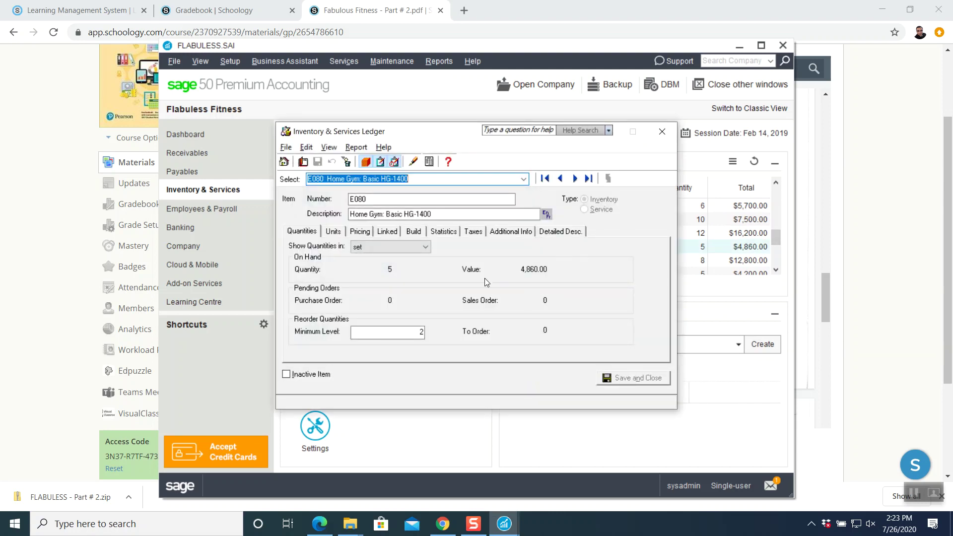
Step: Set the E080 selling prices to 1,750 regular and 1,600 preferred, edit the web price, and save the item record
left_click(365, 232)
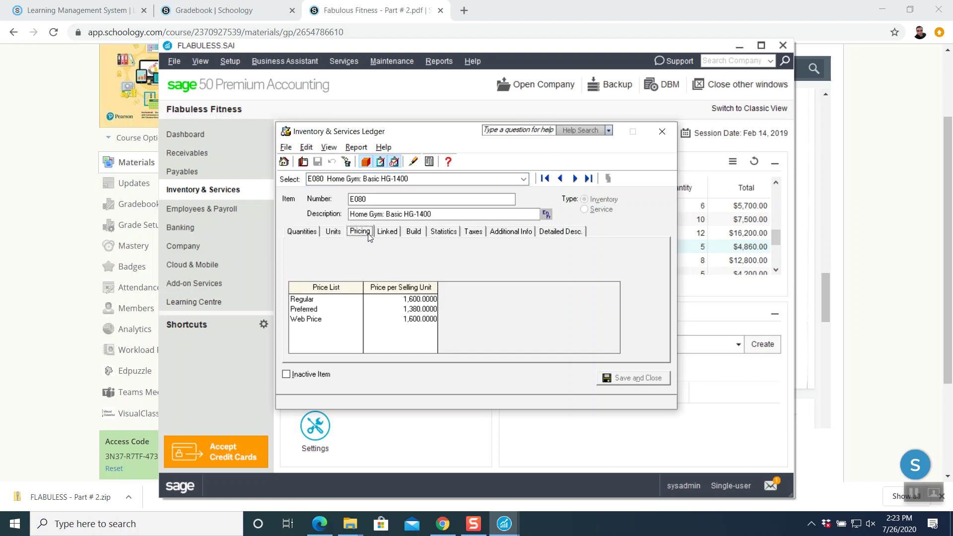
left_click(421, 301)
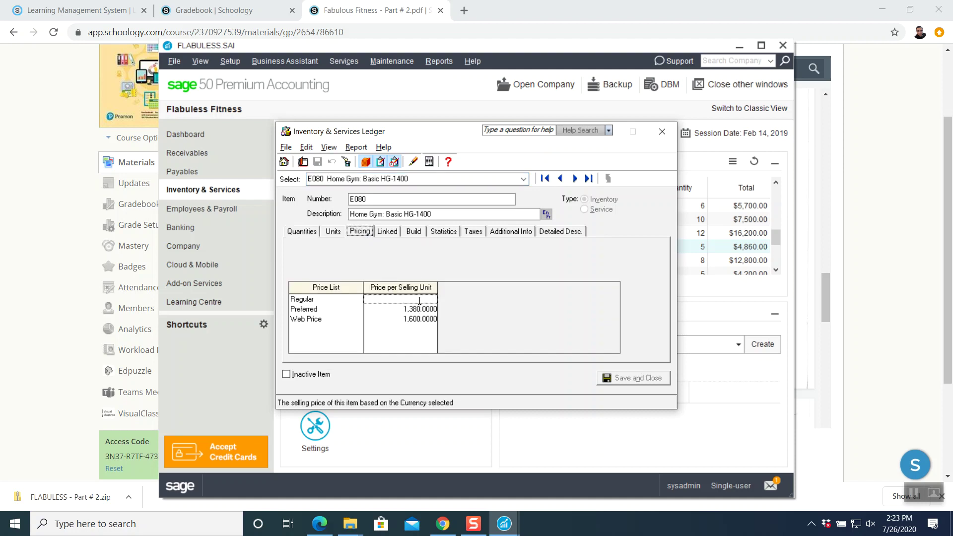
type("1,")
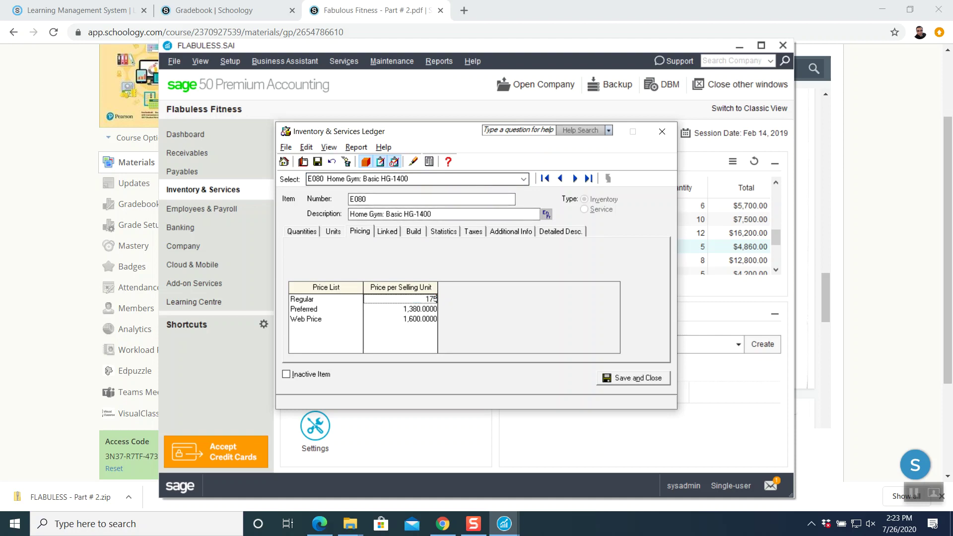
type("750")
key("Tab")
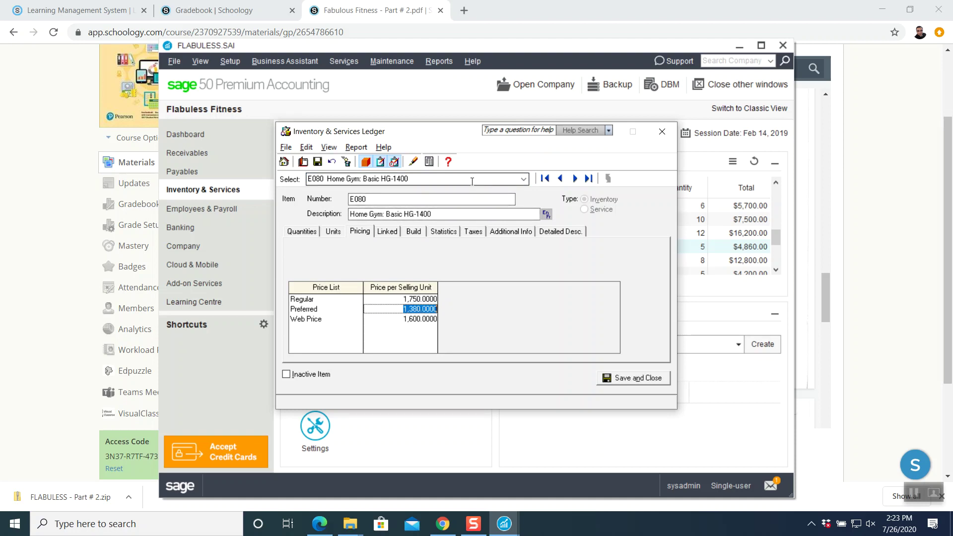
type("1,600.00")
key("Tab")
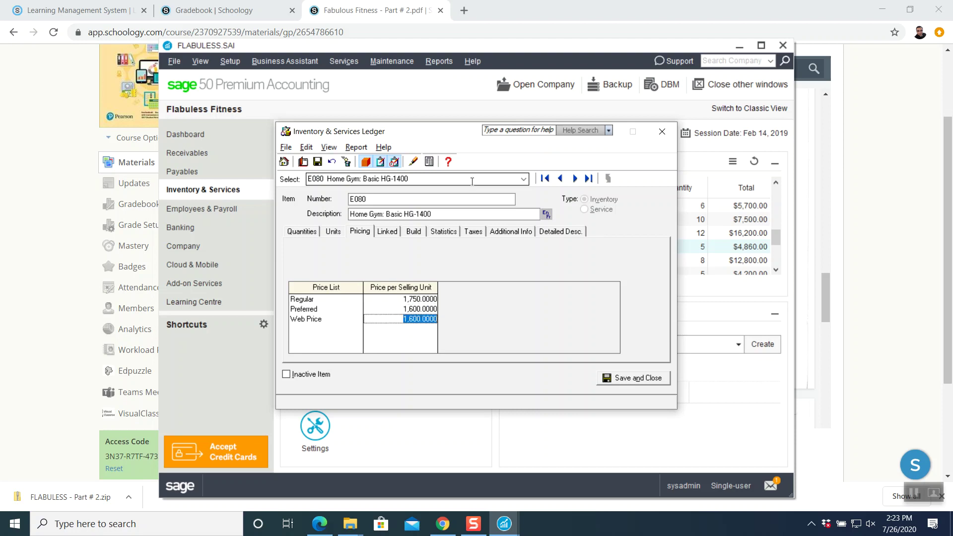
key("BackSpace")
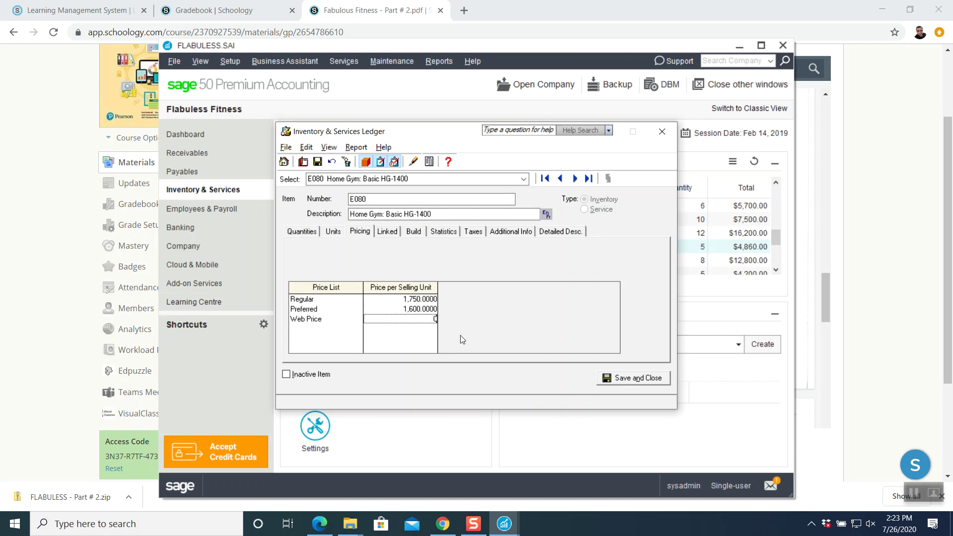
left_click(634, 378)
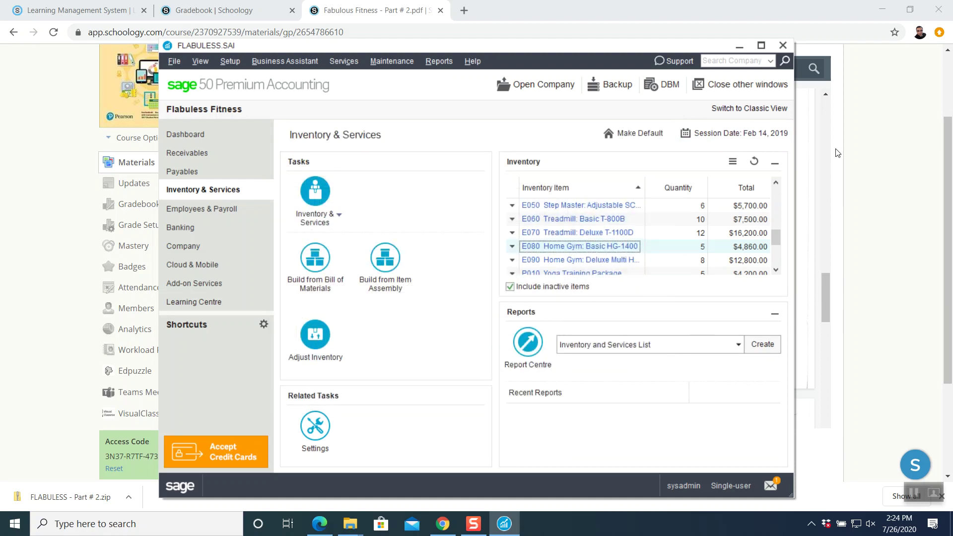
Step: Read Cash Purchase Invoice #WD-114 in the assignment PDF and open a new purchase invoice in Sage 50 Payables
left_click(849, 157)
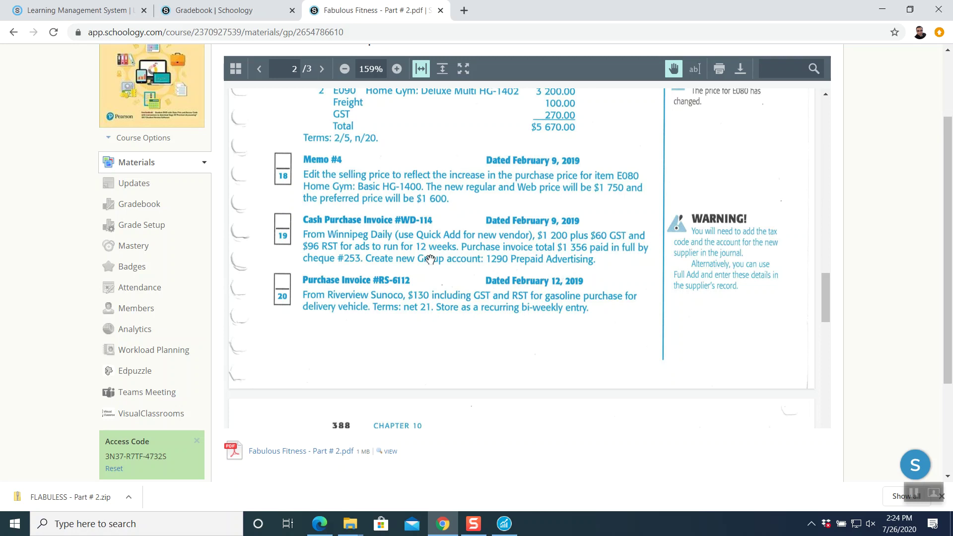
left_click(510, 523)
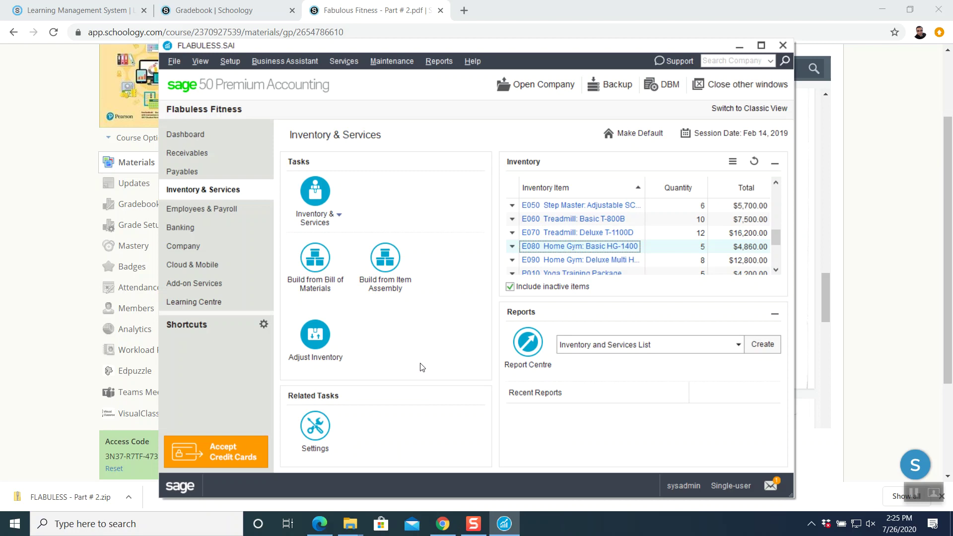
left_click(206, 171)
left_click(316, 300)
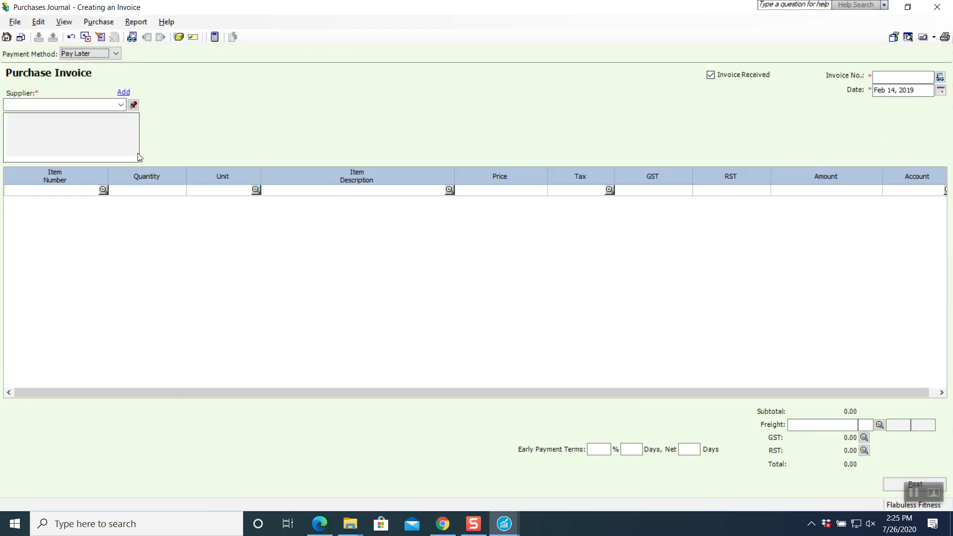
Step: Set the purchase invoice's payment method to Cheque, invoice number to WD-114 and date to Feb 09, 2019
left_click(115, 53)
left_click(105, 81)
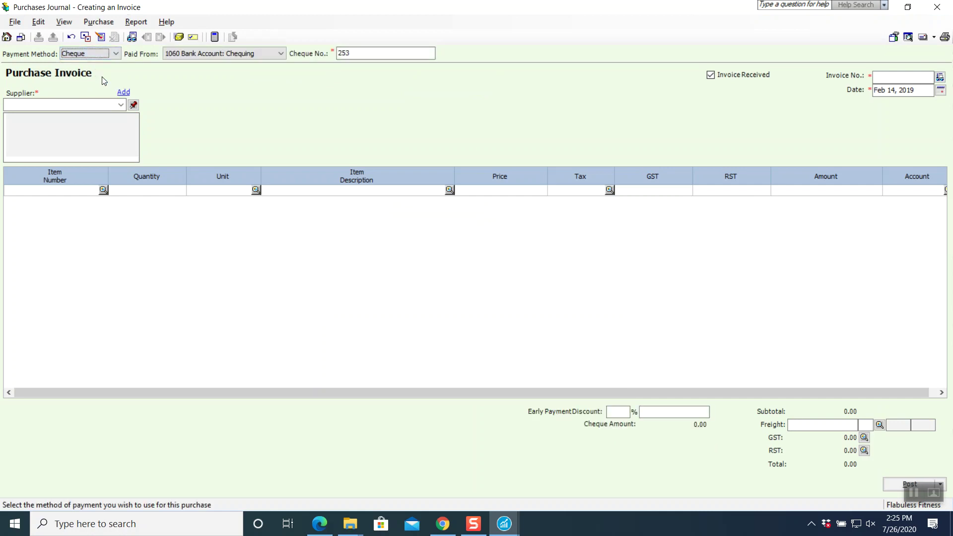
left_click(888, 78)
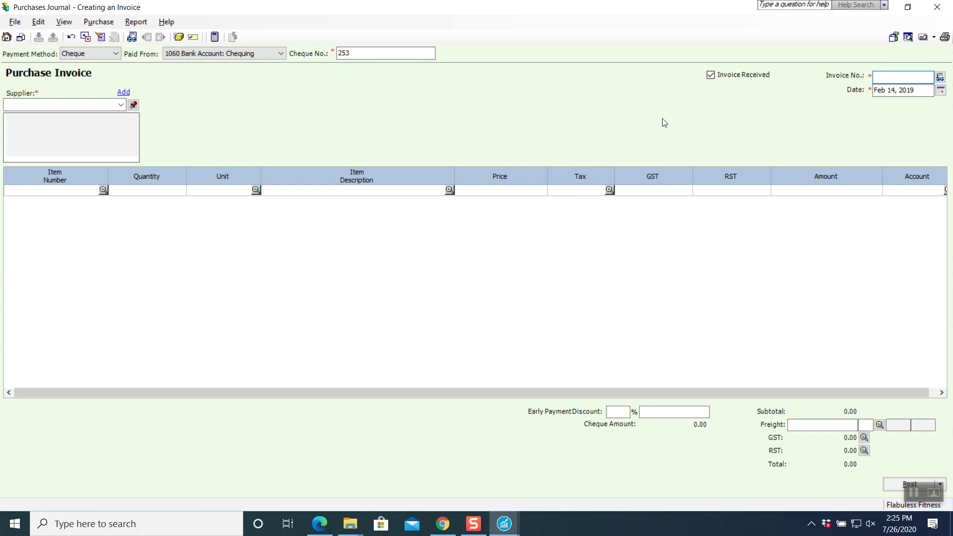
type("WD-114")
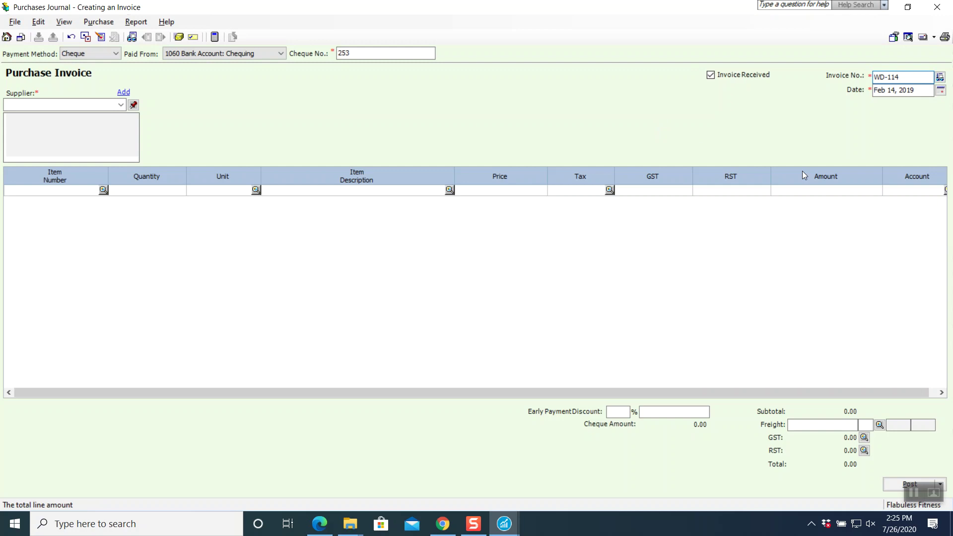
left_click(940, 90)
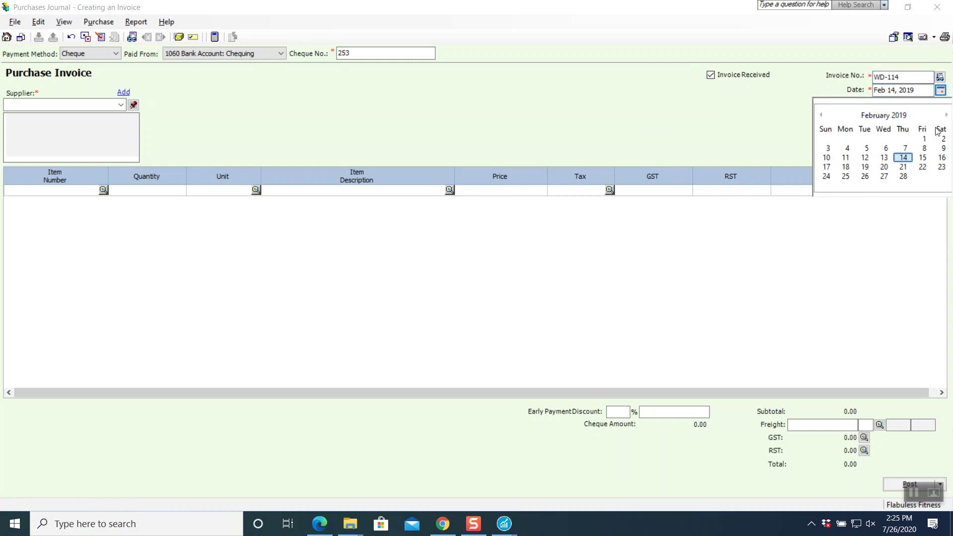
left_click(942, 147)
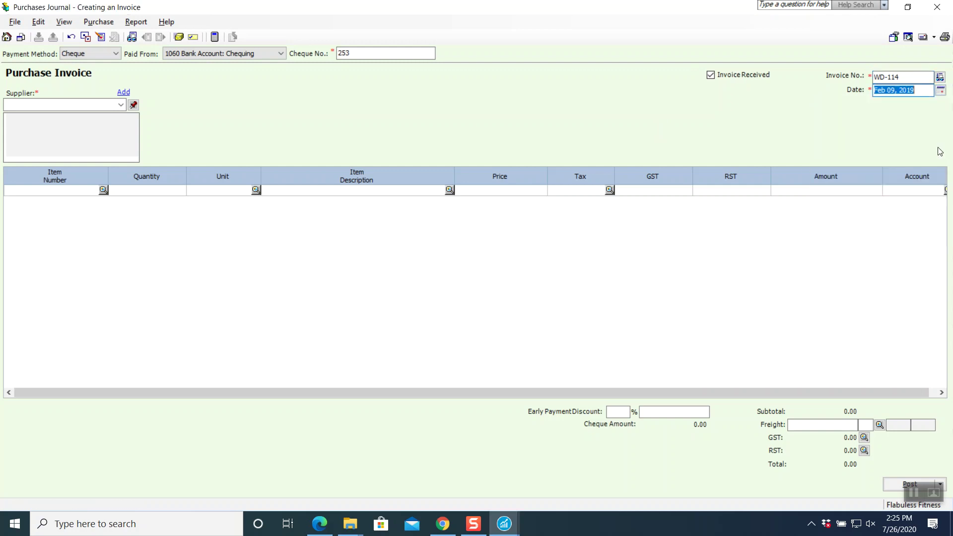
Step: Enter Winnipeg Daily as the invoice's supplier and add it to the supplier list with Quick Add
left_click(121, 104)
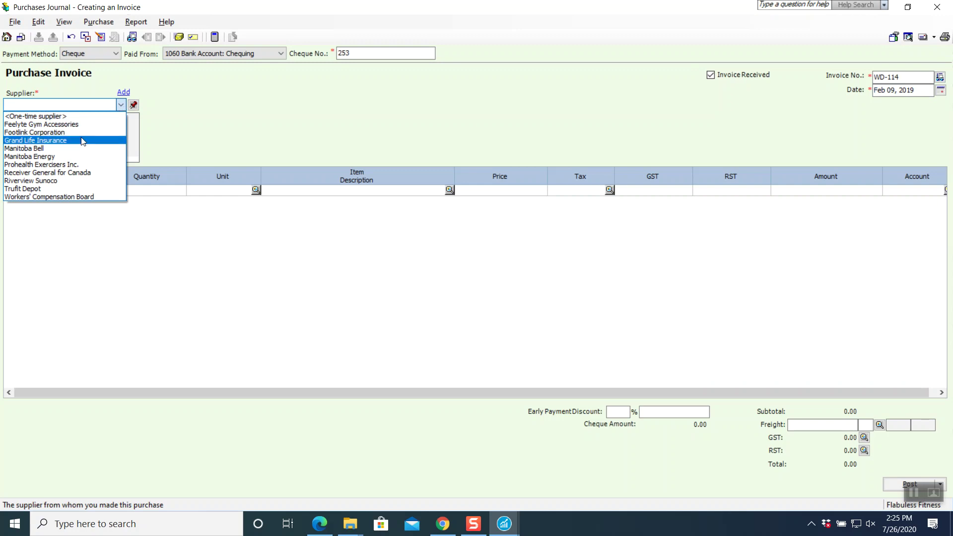
left_click(6, 102)
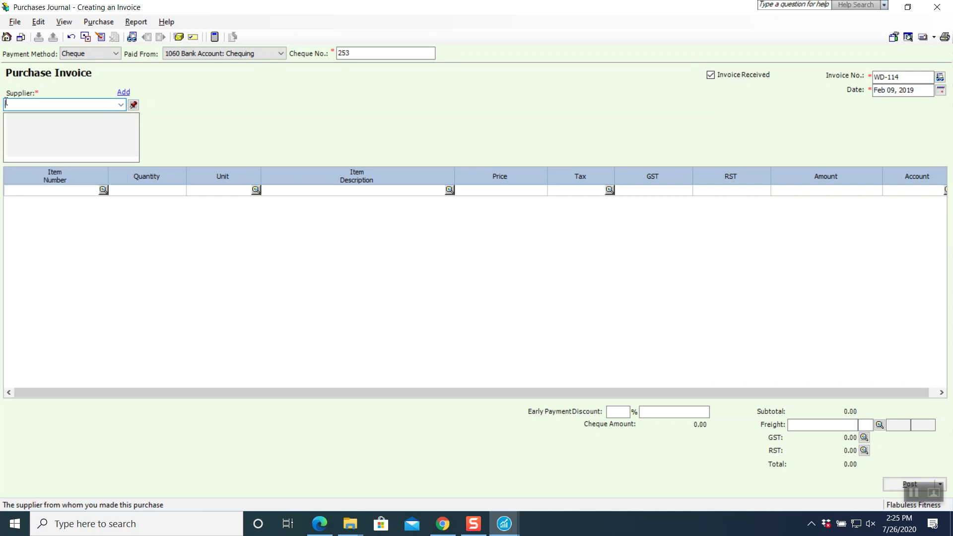
type("Winnipeg Daily")
key("Tab")
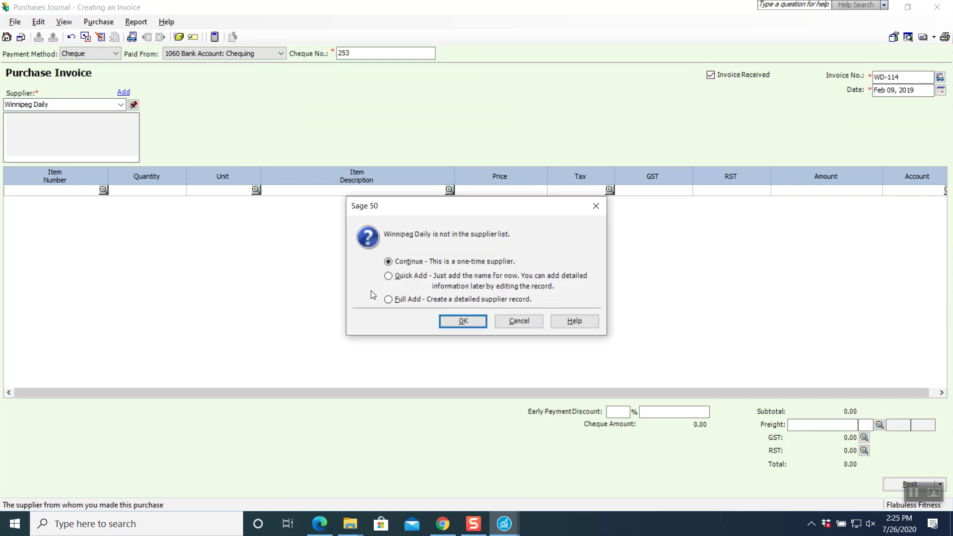
left_click(412, 277)
left_click(465, 321)
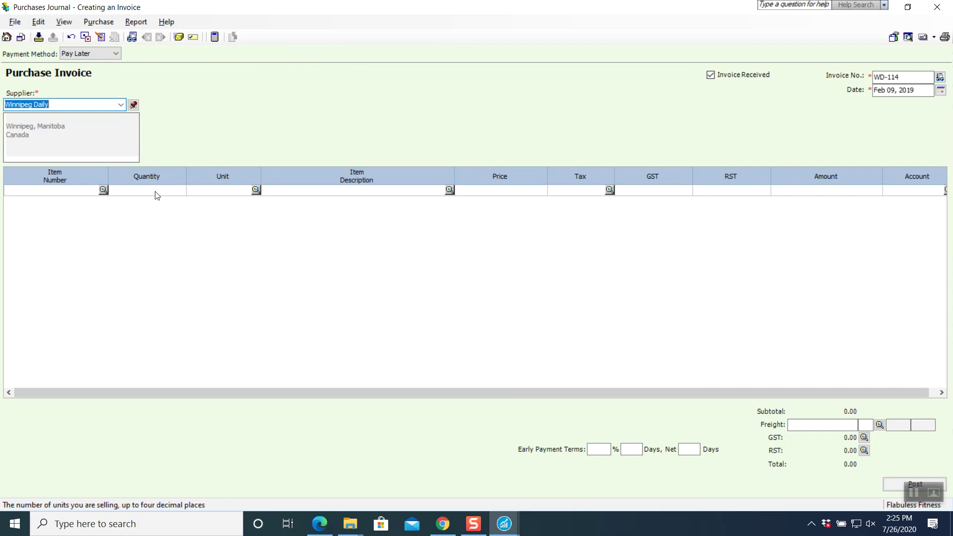
Step: Enter an invoice line described as "Ads to run for 12 Weeks" with an amount of 1,200.00
left_click(301, 191)
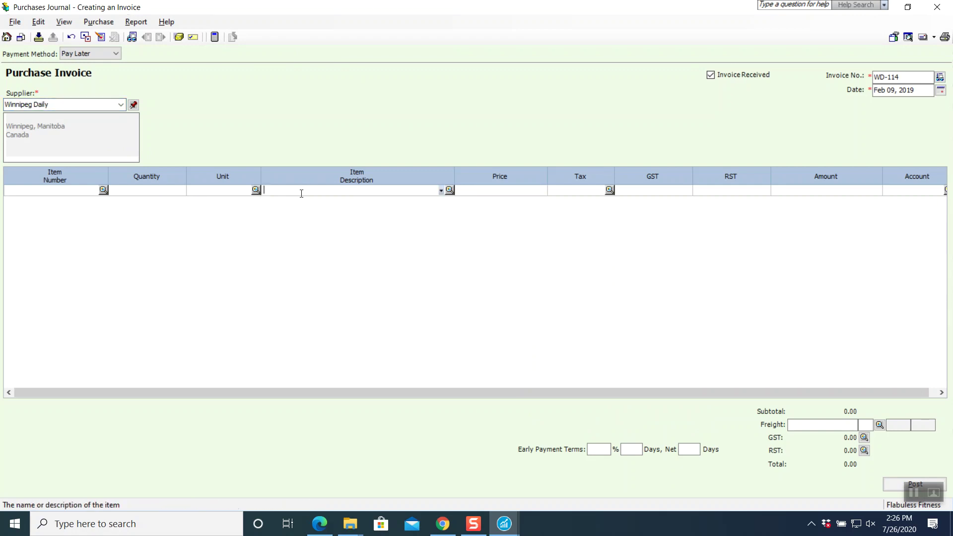
type("Ads")
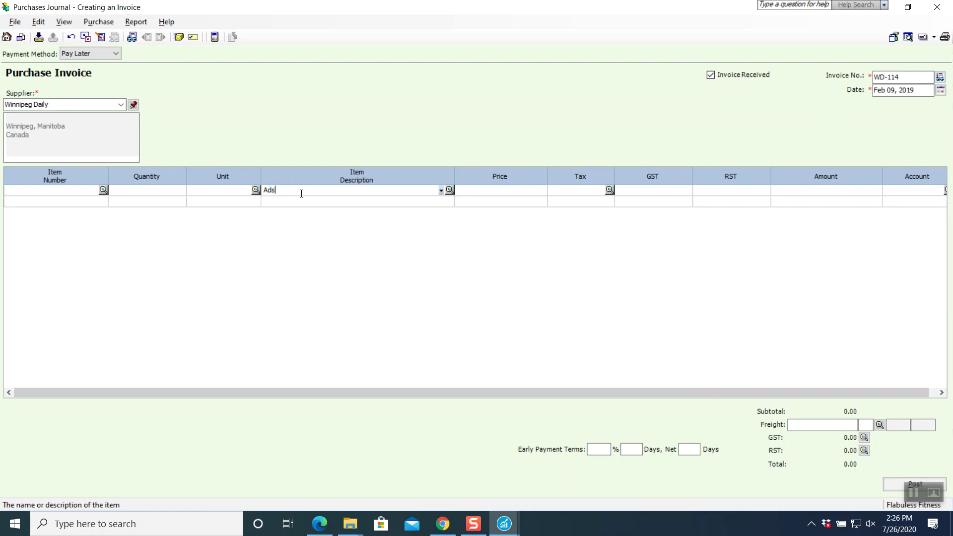
type(" to run for 12 Weeks")
left_click(301, 193)
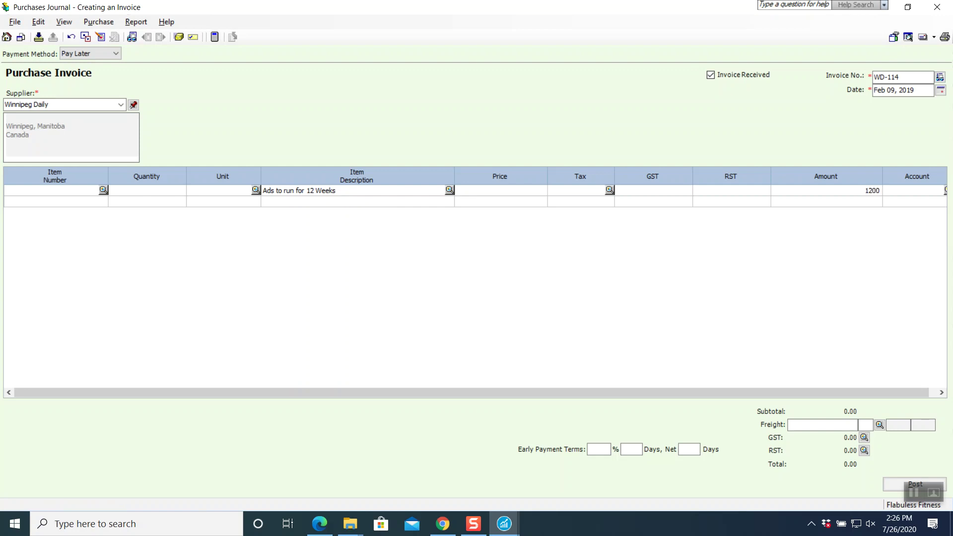
key("Tab")
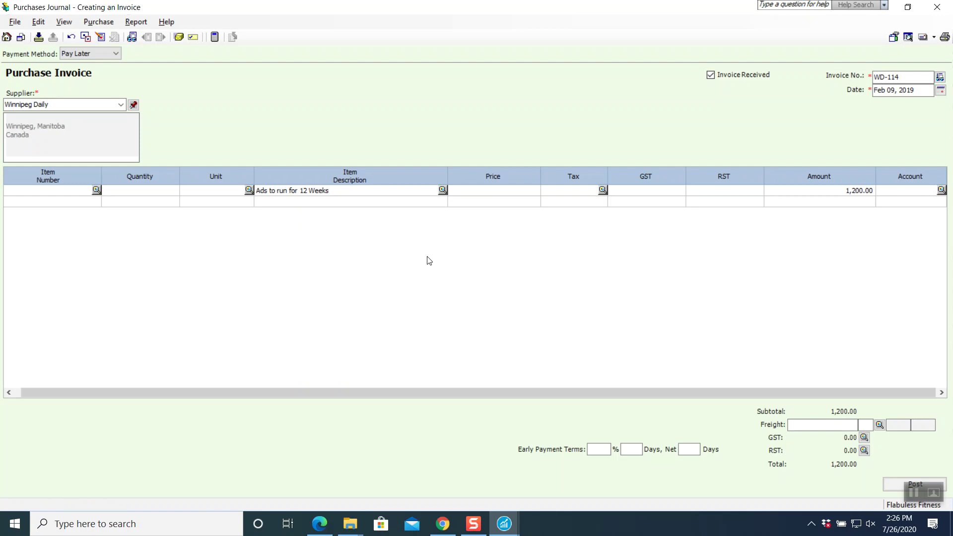
Step: Apply tax code GP (GST @ 5%; RST @ 8%, non-refundable) to the ads line
left_click(603, 190)
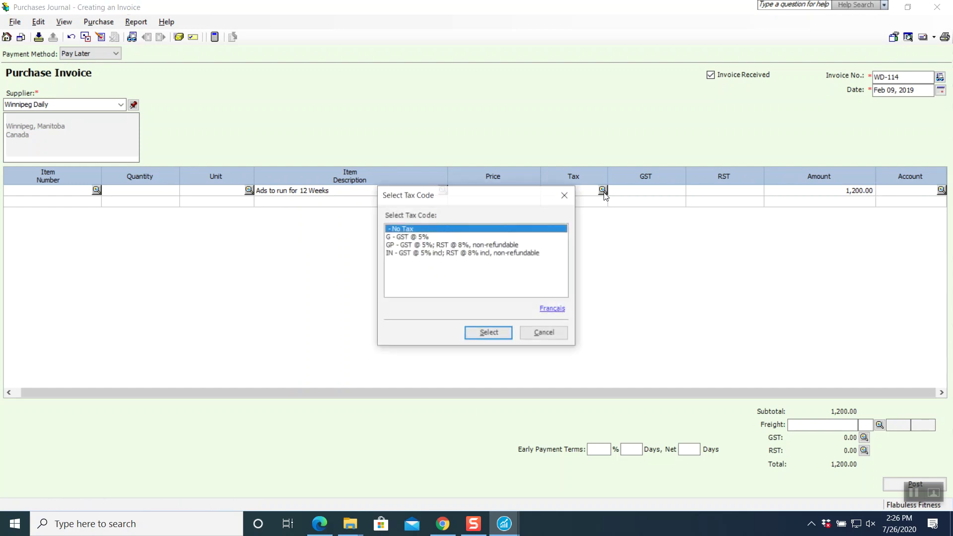
left_click(460, 245)
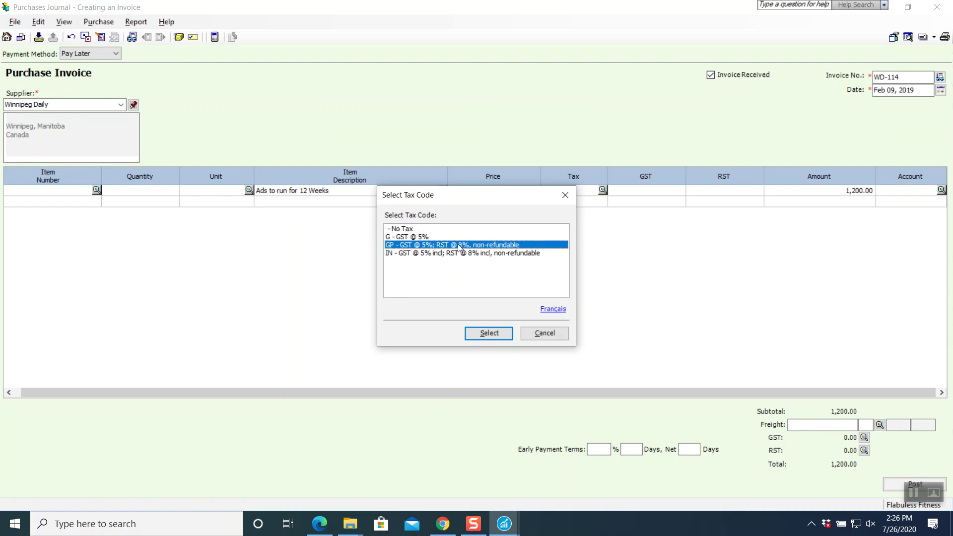
left_click(488, 332)
key("Tab")
key("Tab")
key("Tab")
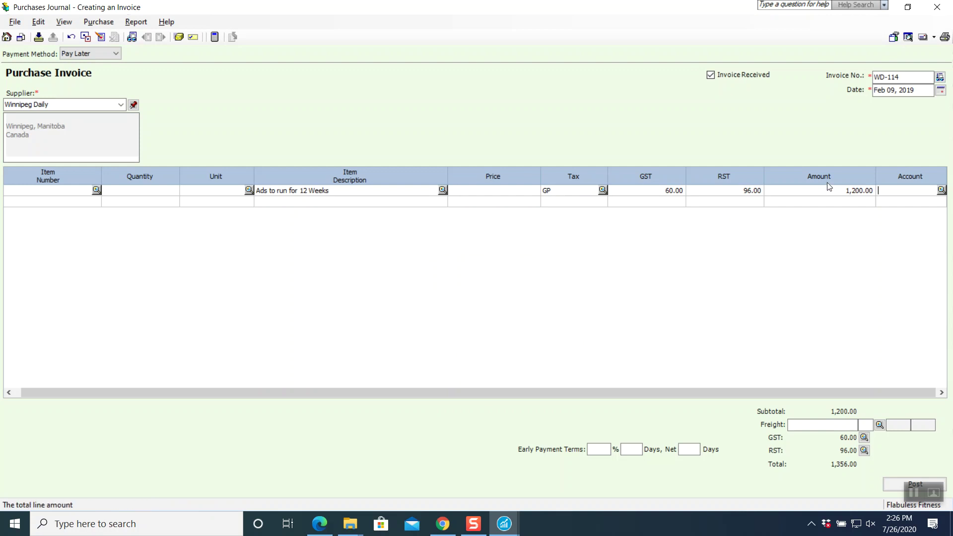
Step: Create account 1290 Prepaid Advertising and assign it to the ads line
left_click(942, 190)
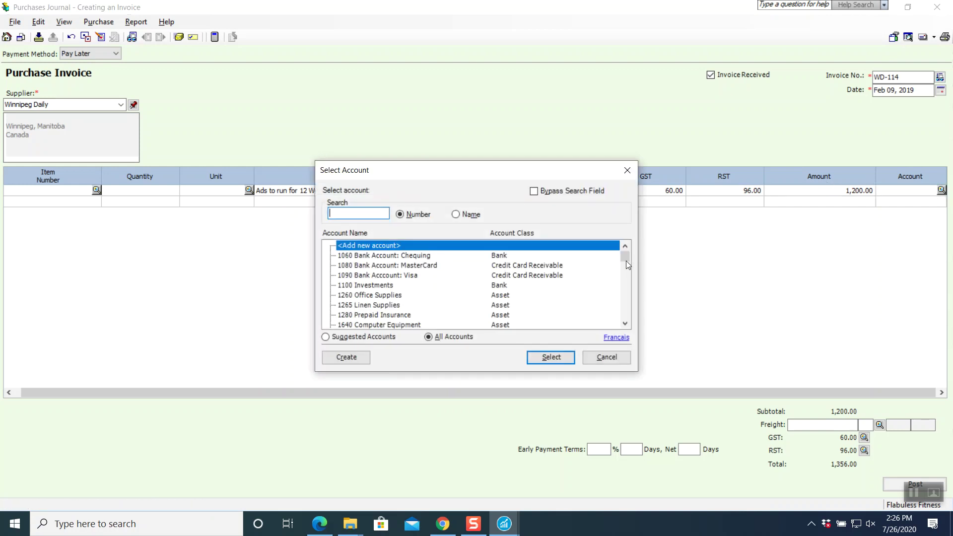
left_click(624, 323)
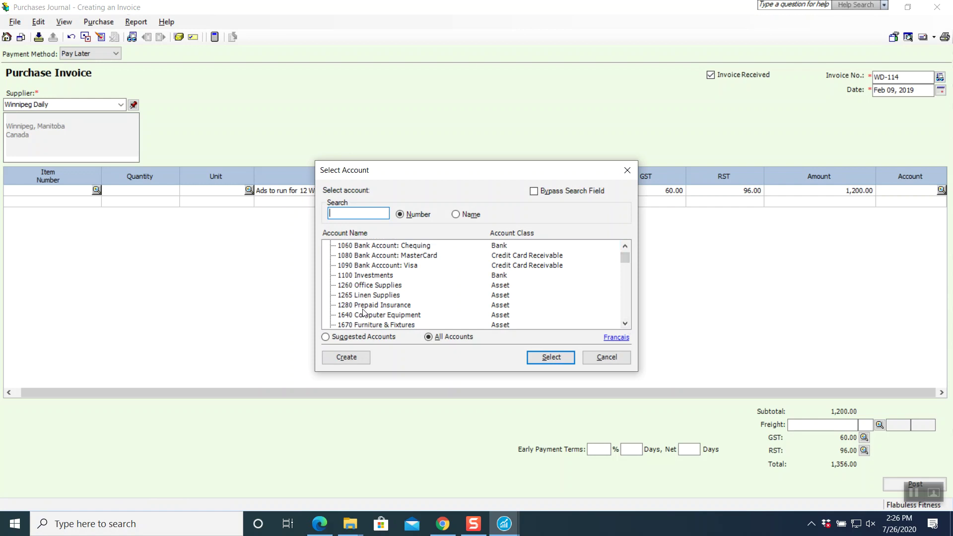
left_click(363, 361)
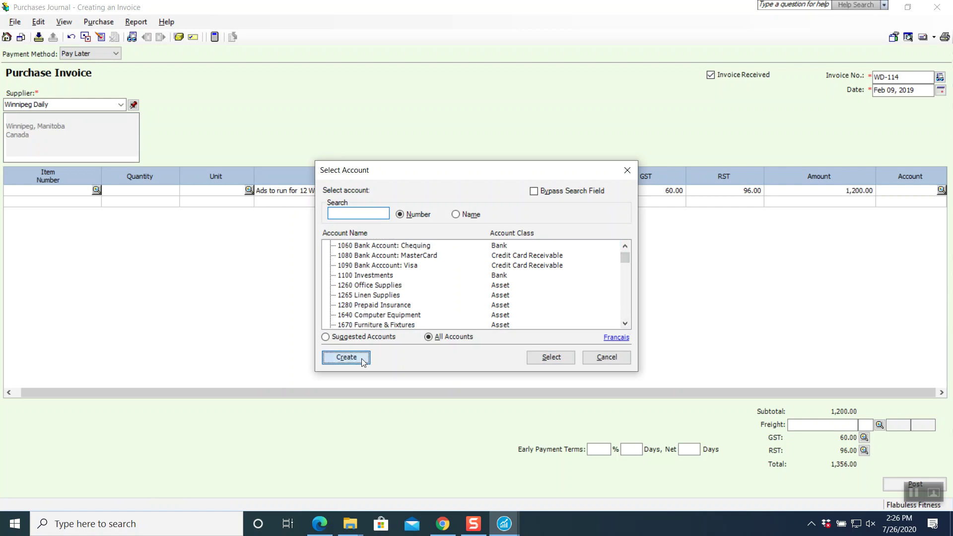
type("1290")
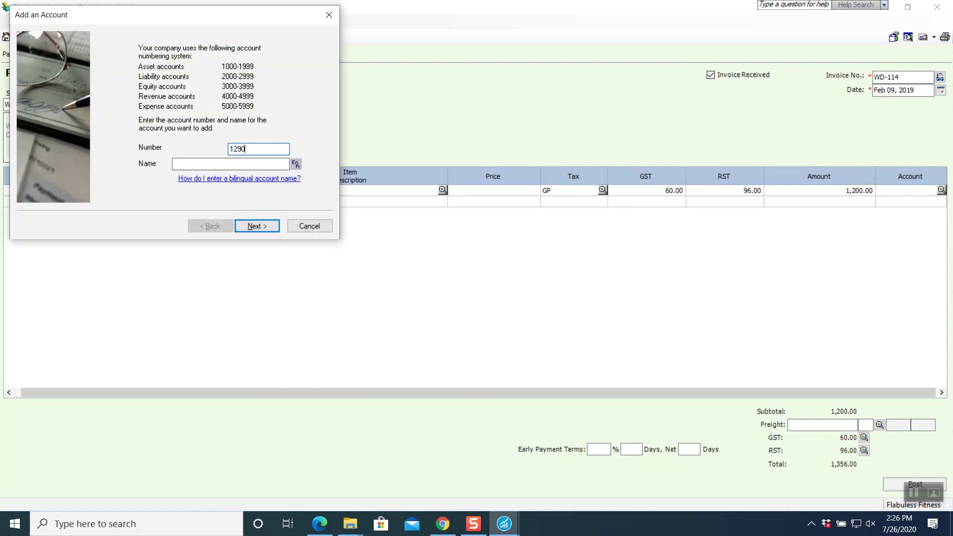
left_click(244, 163)
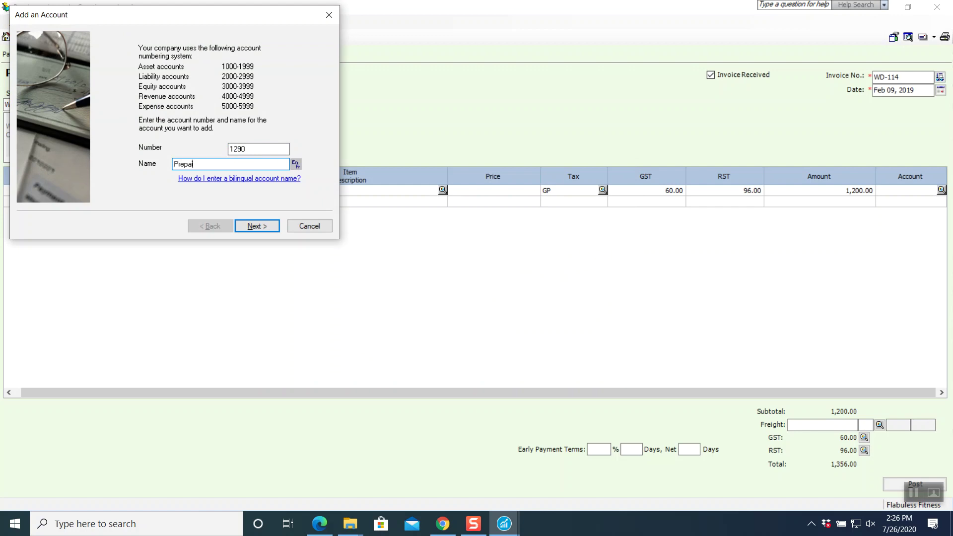
type("Prepaid Advertising")
left_click(260, 230)
left_click(260, 229)
left_click(260, 230)
left_click(259, 230)
left_click(260, 230)
left_click(259, 230)
left_click(260, 230)
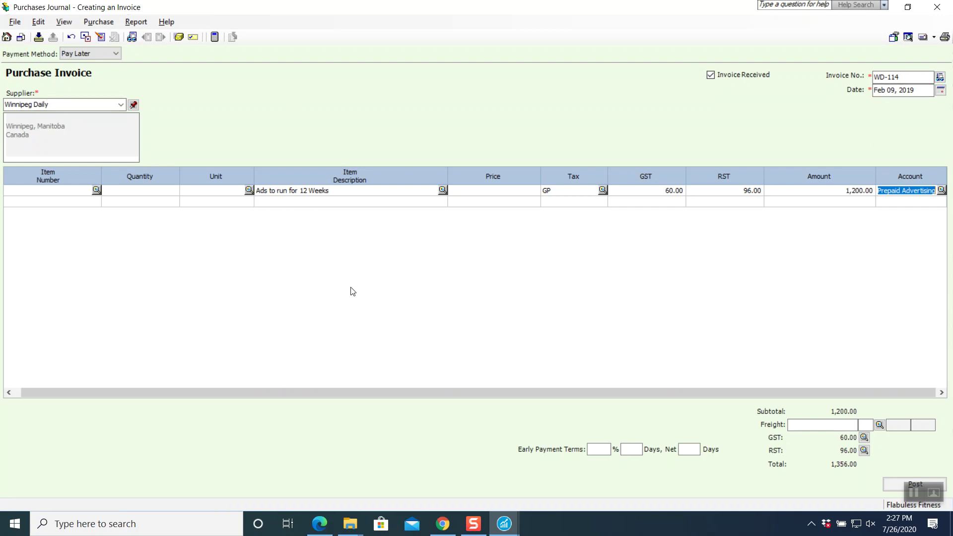
Step: Review the purchases journal entry for invoice WD-114
left_click(136, 22)
left_click(141, 33)
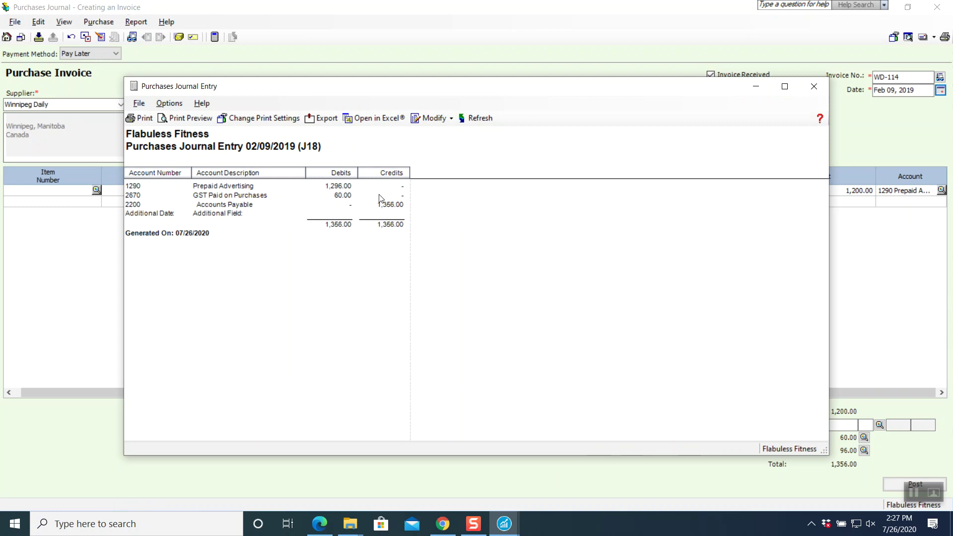
left_click(813, 86)
Step: Post purchase invoice WD-114 and close the Purchases Journal
left_click(914, 484)
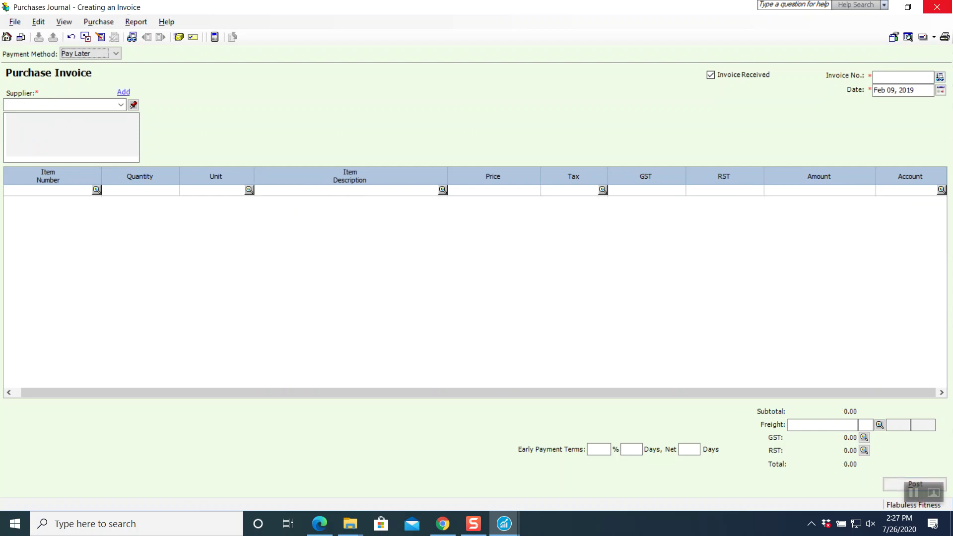
left_click(936, 7)
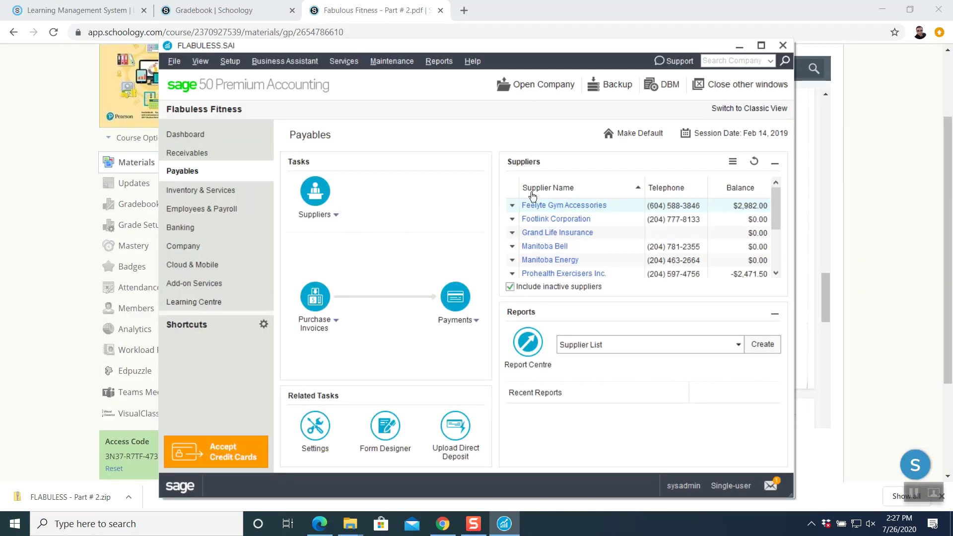
Step: Check the purchase invoice RS-6112 instructions in the assignment PDF, and start a new purchase invoice in Sage 50
left_click(888, 187)
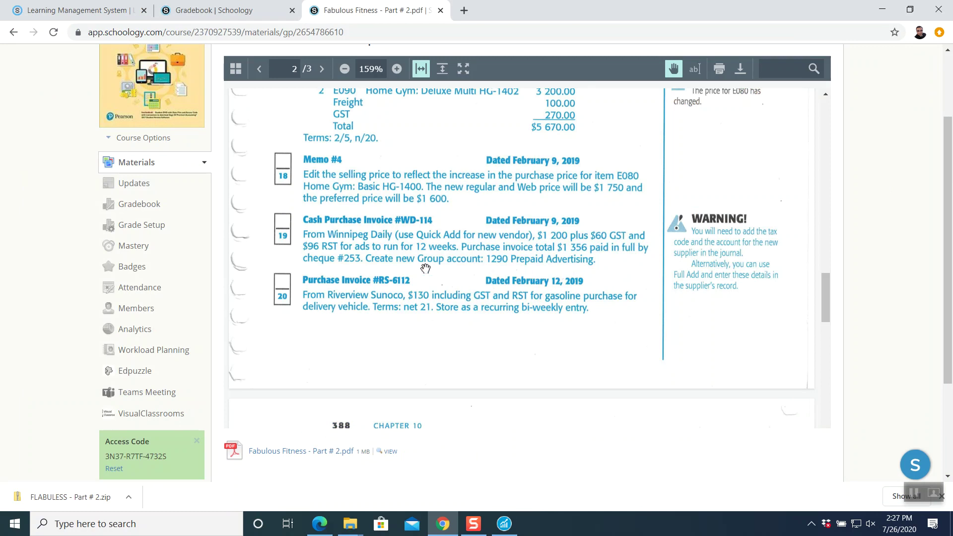
scroll(426, 266, "down", 1)
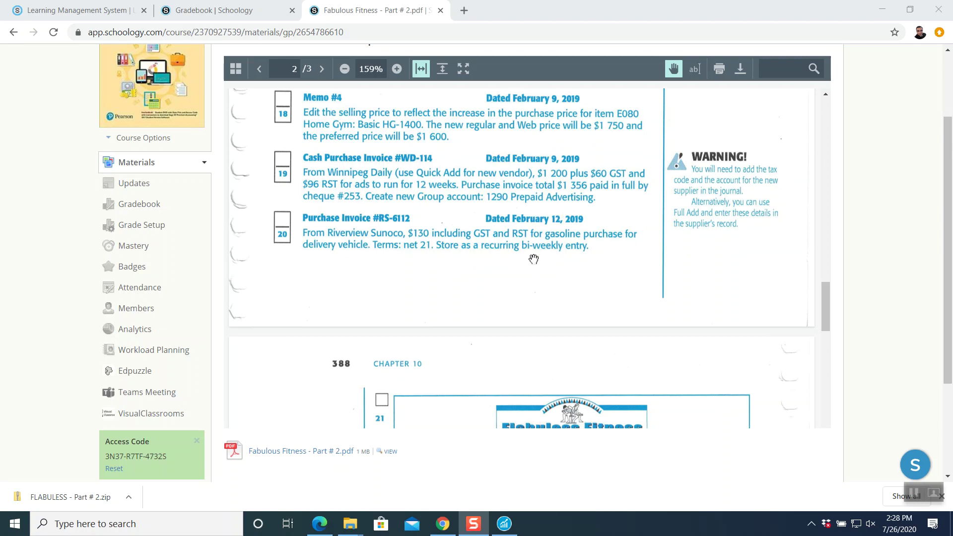
mouse_move(504, 529)
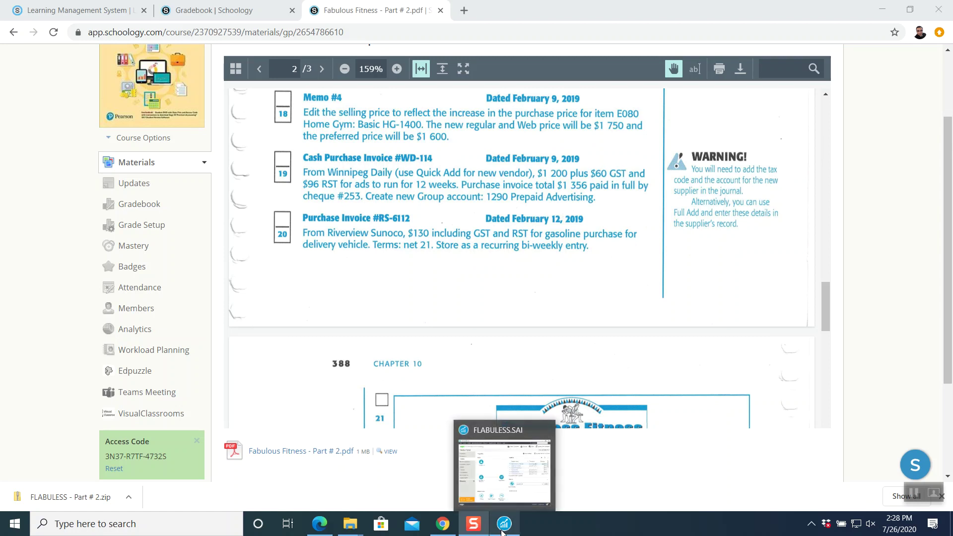
left_click(504, 529)
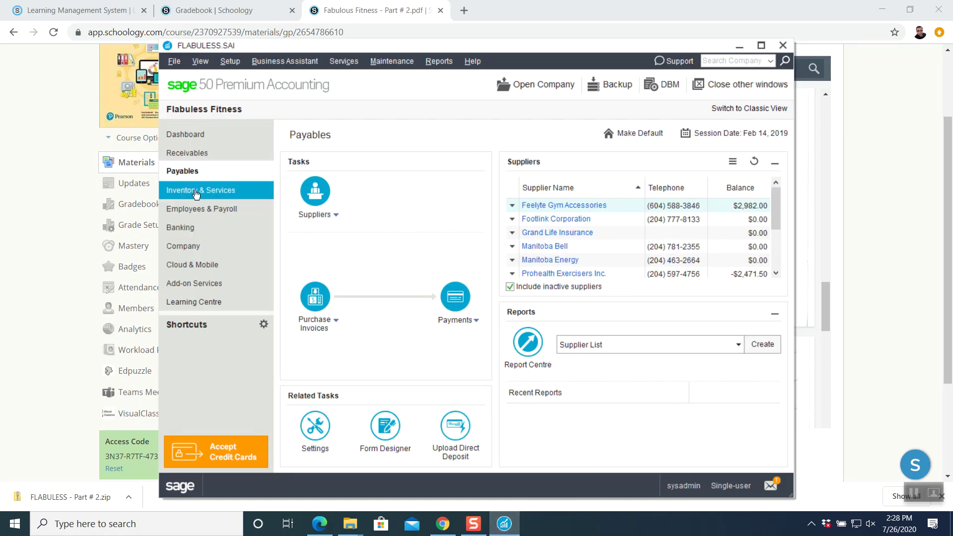
left_click(308, 298)
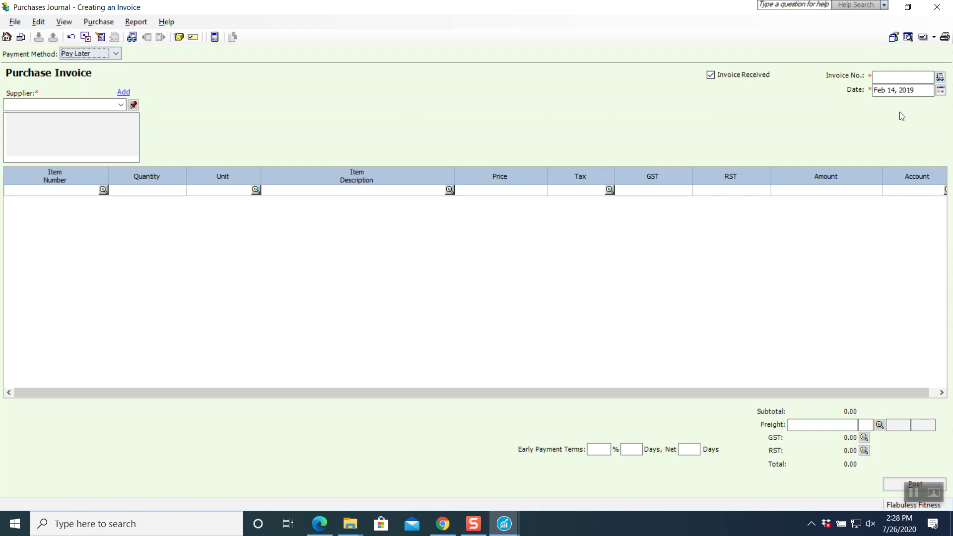
Step: Fill in the purchase invoice header with number RS-6112, date Feb 12, 2019 and supplier Riverview Sunoco
left_click(901, 77)
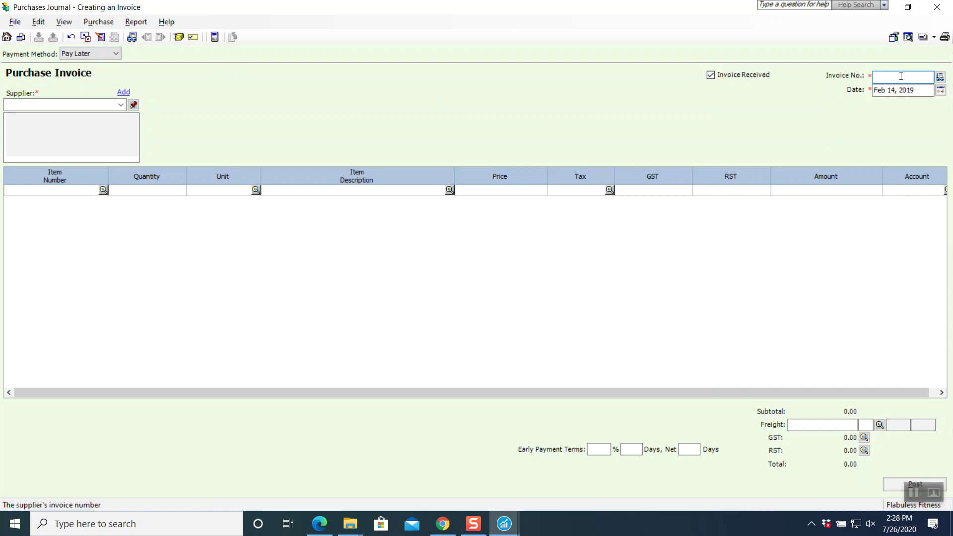
type("RS-6112")
left_click(943, 92)
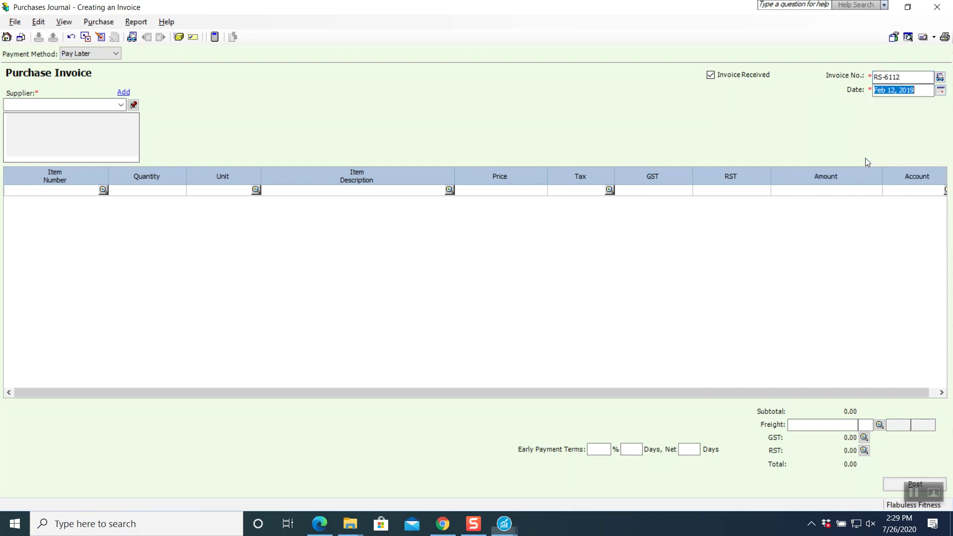
left_click(865, 157)
left_click(121, 106)
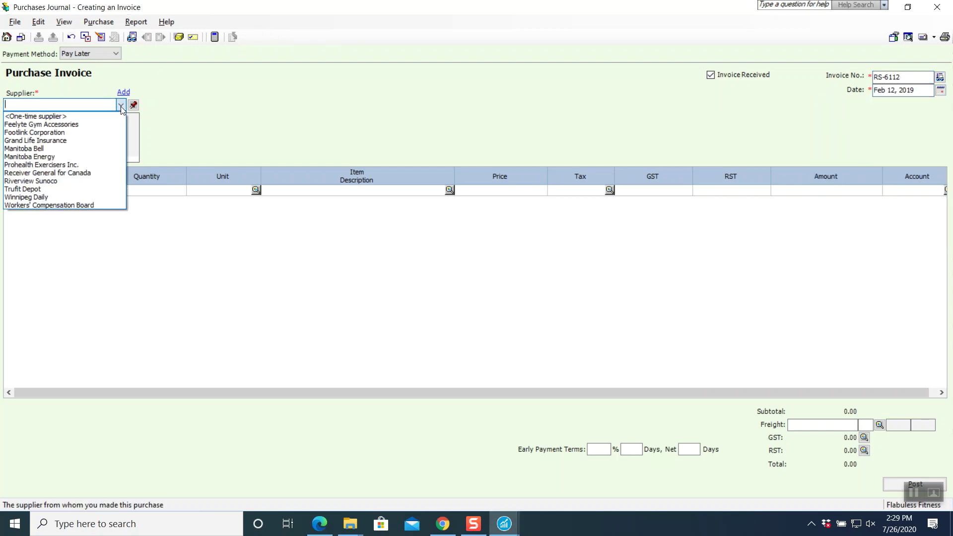
left_click(74, 180)
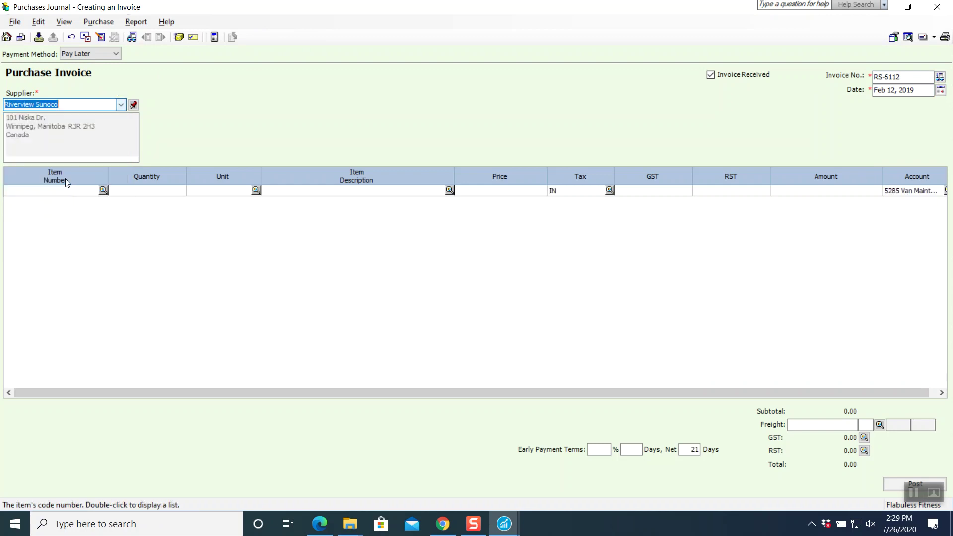
Step: Enter the invoice line "Gasoline Purchase for Delivery Vehicle" with a tax-inclusive amount of 130.00
left_click(270, 190)
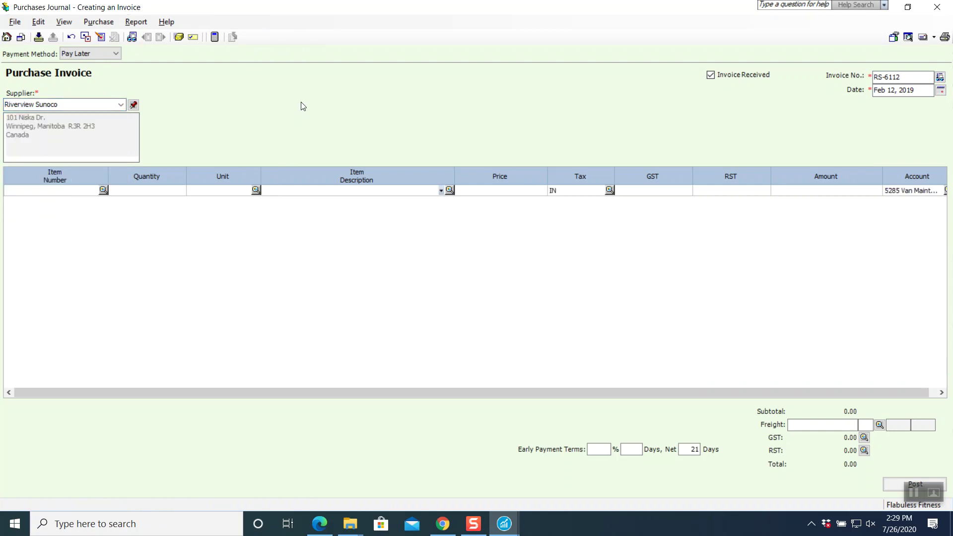
type("Gaso")
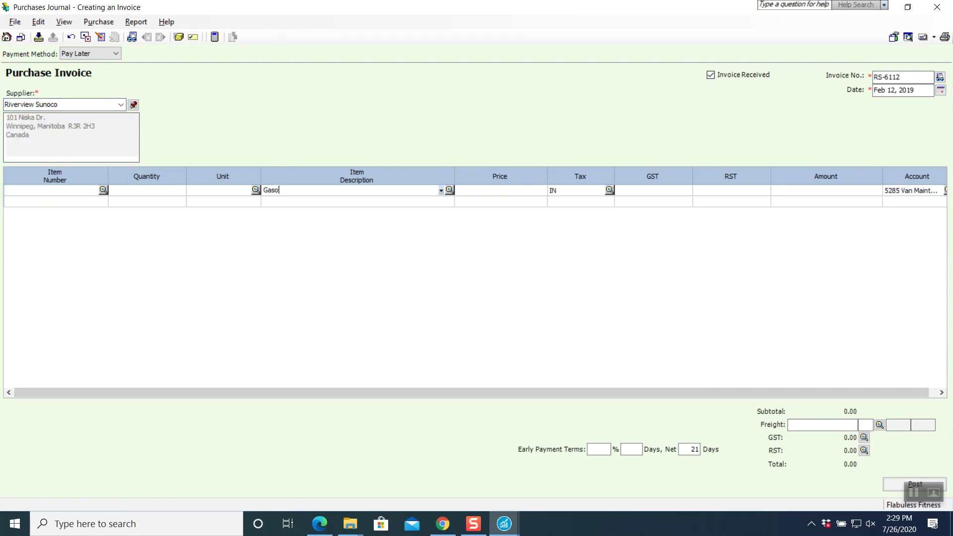
type("line Purchase for Delivery Vehicle")
key("Tab")
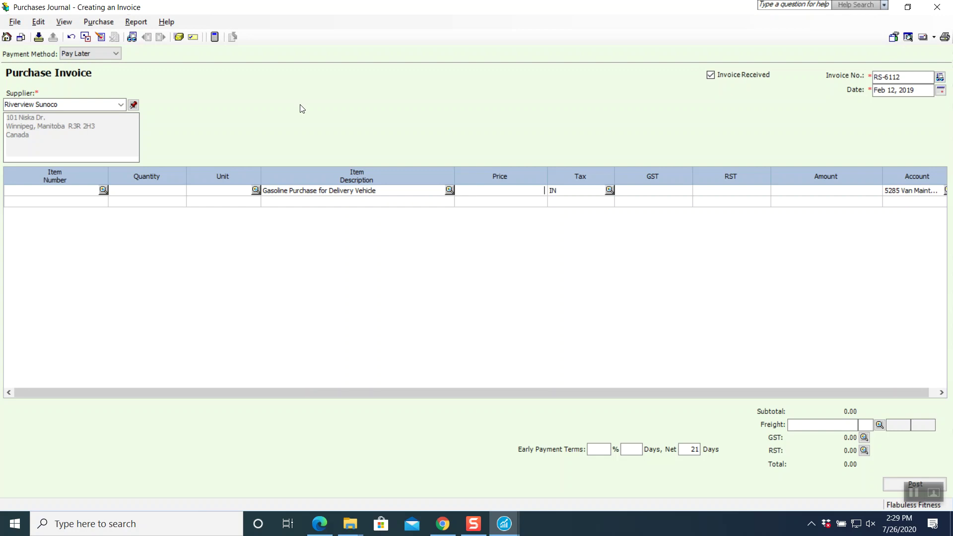
key("Tab")
key("Tab")
key("Tab")
type("130.00")
key("Tab")
key("Tab")
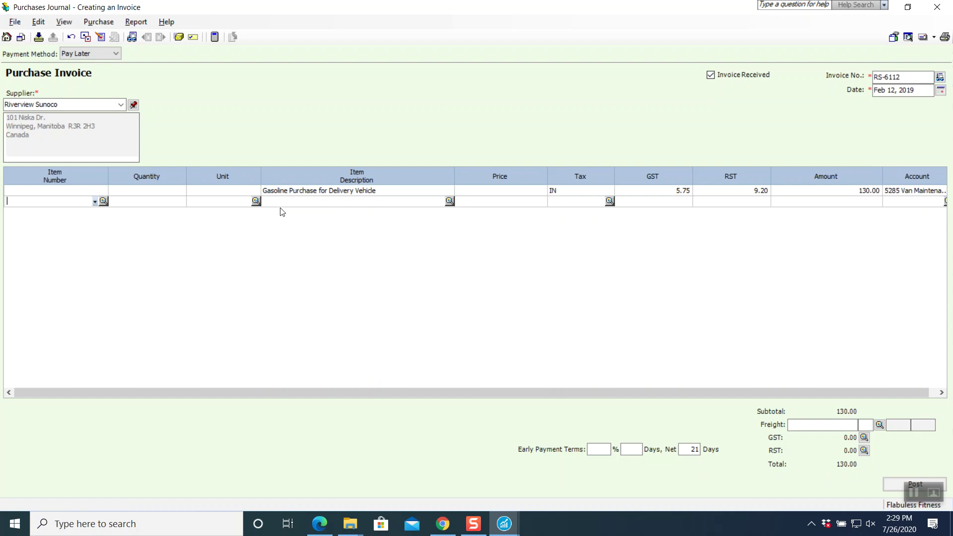
Step: Store the Riverview Sunoco purchase as a recurring transaction with a Bi-Weekly frequency
left_click(37, 37)
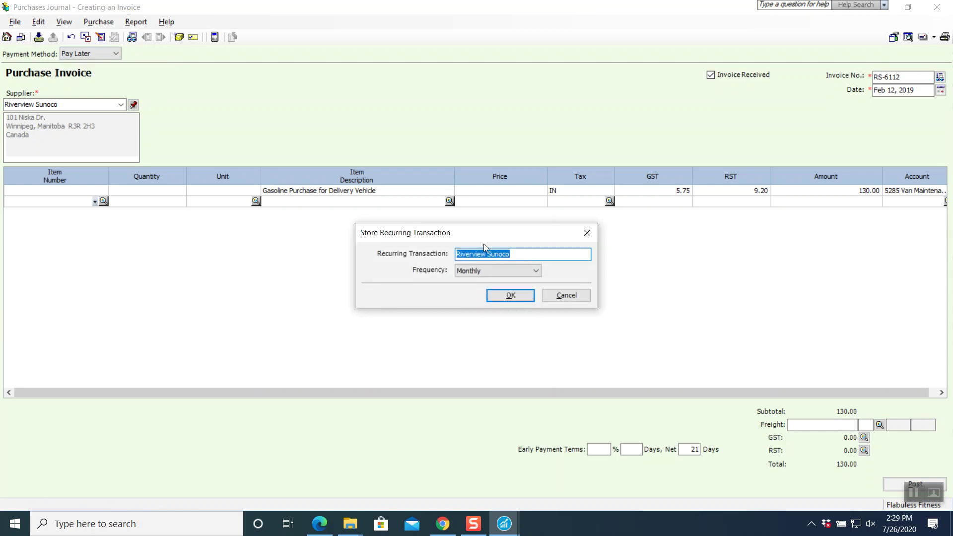
left_click(512, 271)
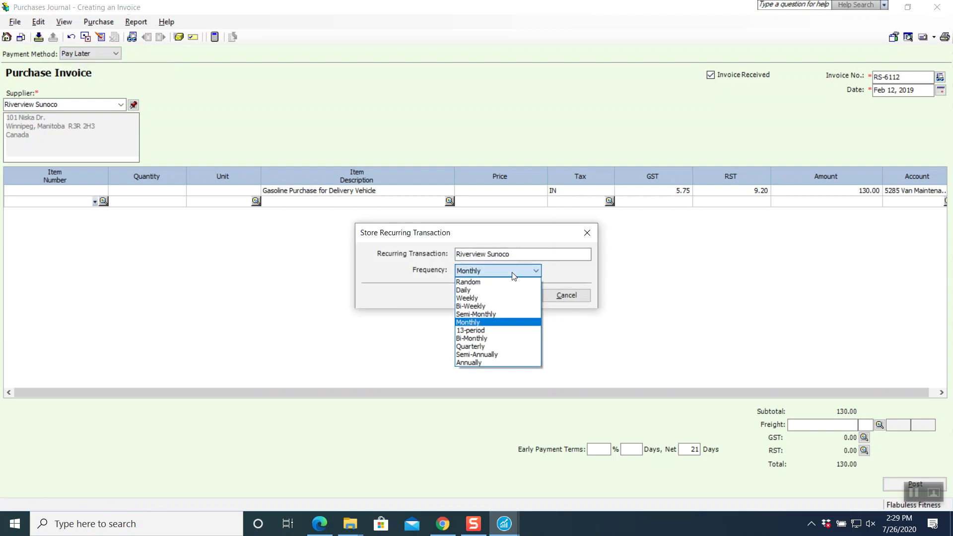
left_click(485, 303)
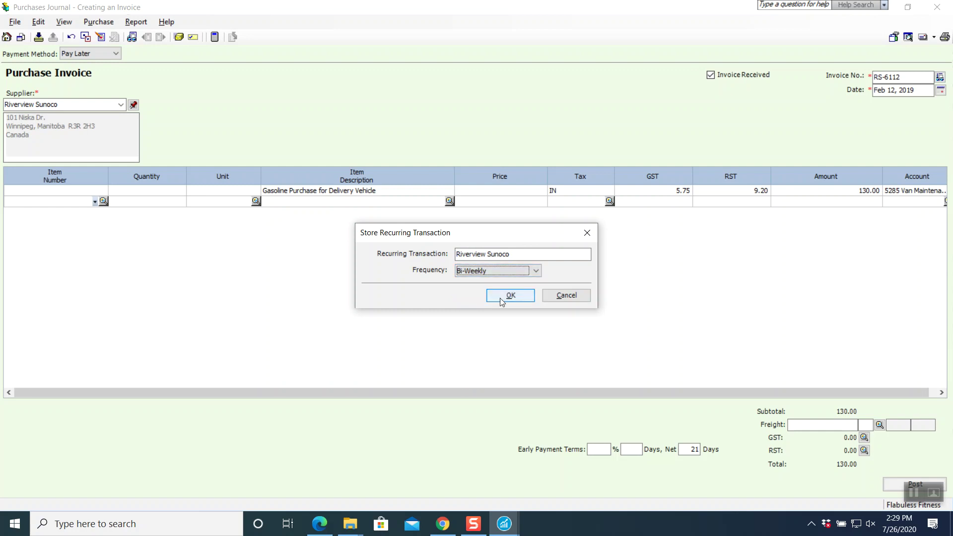
left_click(499, 298)
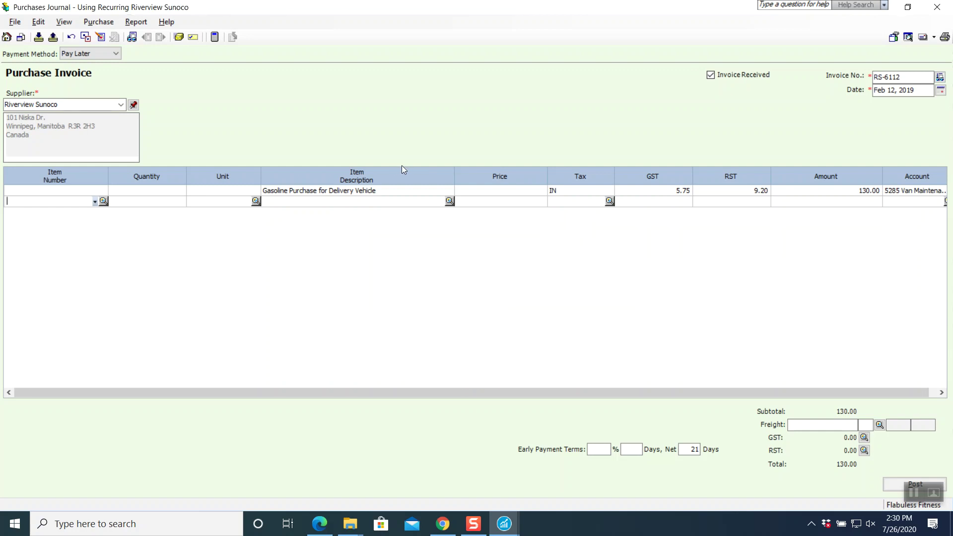
Step: Review the purchases journal entry for invoice RS-6112
left_click(136, 22)
left_click(138, 38)
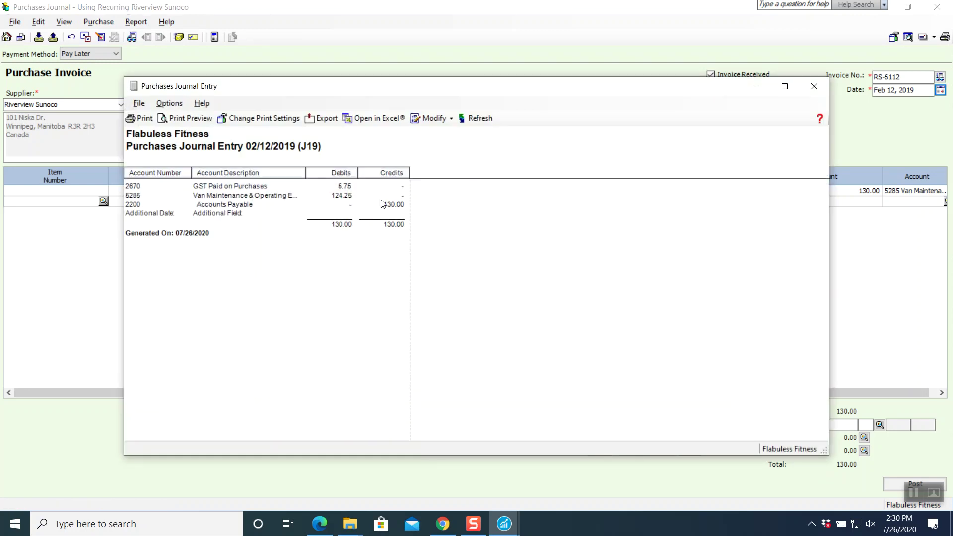
left_click(814, 86)
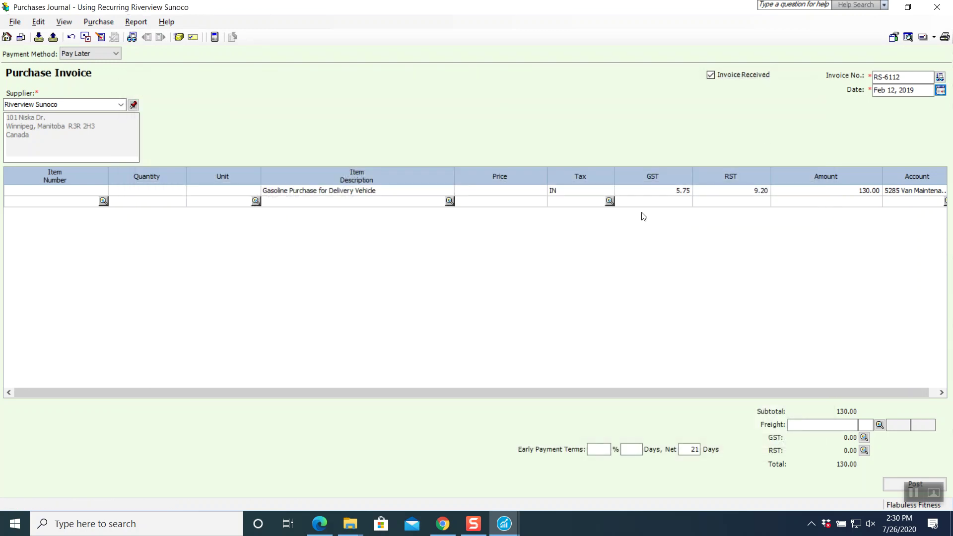
Step: Post purchase invoice RS-6112 and close the Purchases Journal
left_click(885, 487)
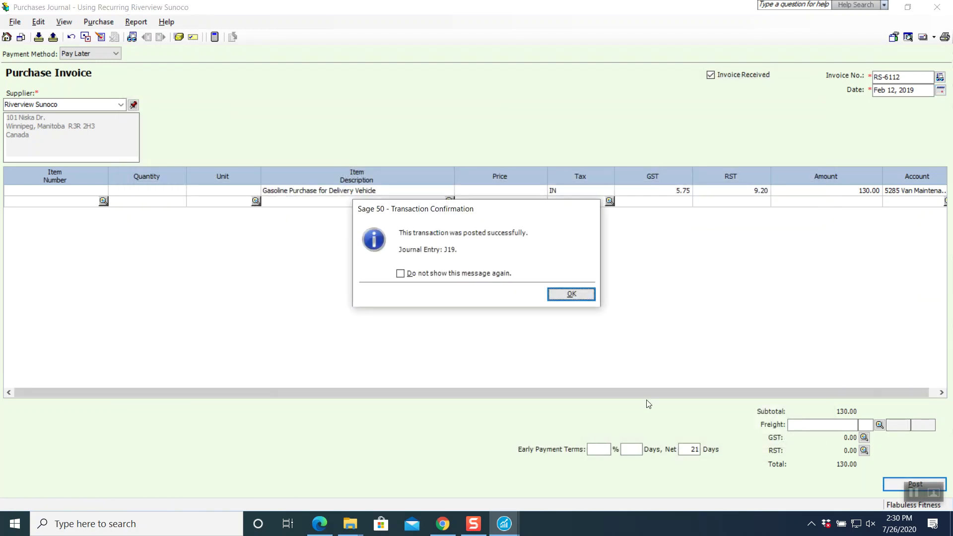
left_click(570, 294)
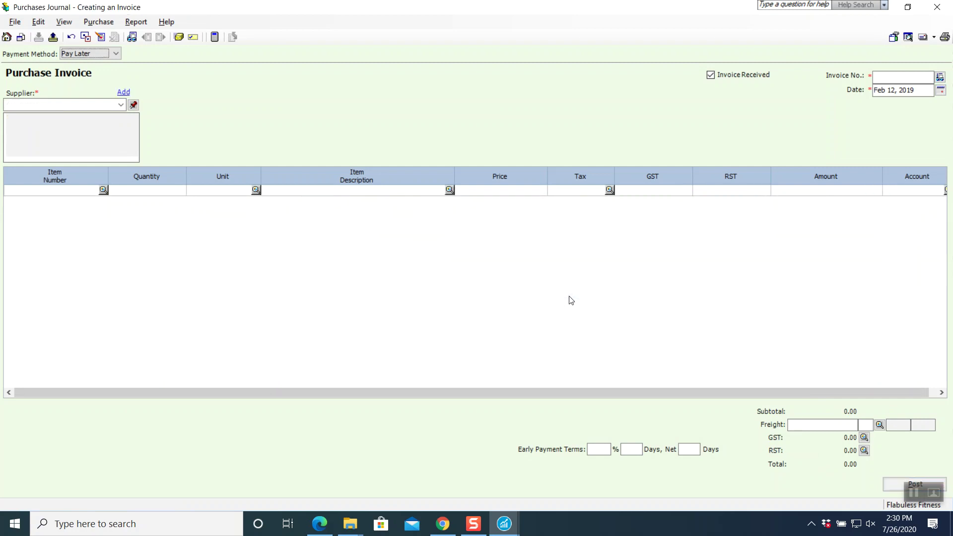
left_click(942, 13)
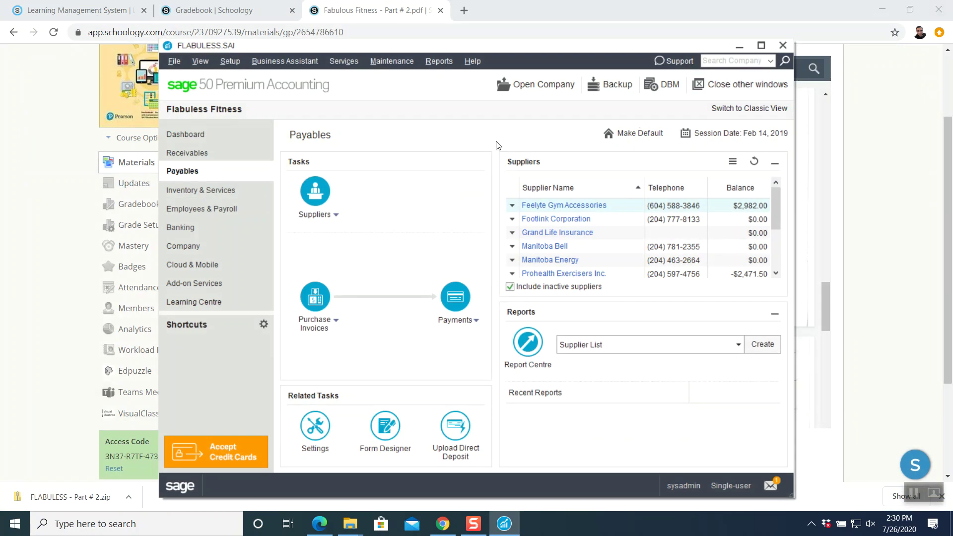
Step: Read transaction 21, sales invoice 3003, in the assignment PDF, and start a new sales invoice in Sage 50's Receivables
left_click(870, 217)
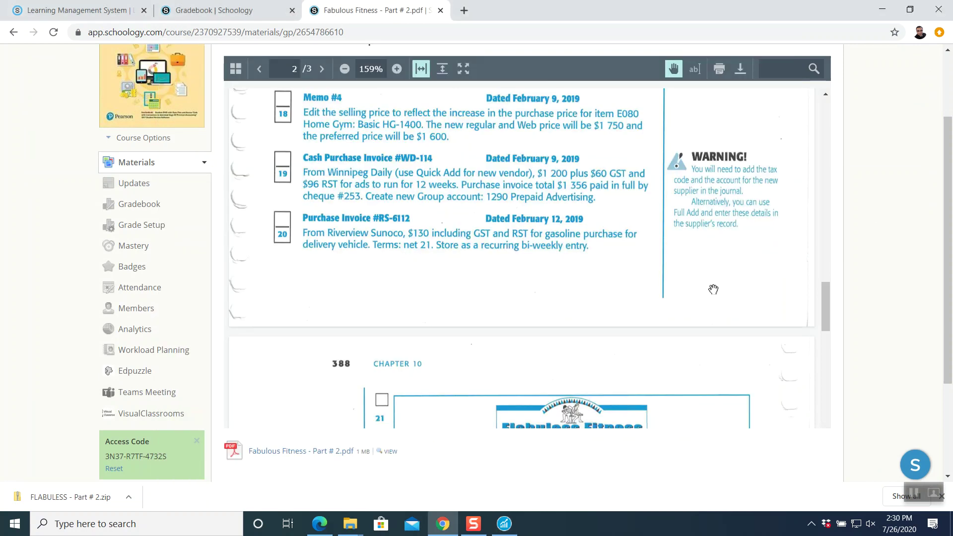
scroll(474, 279, "down", 5)
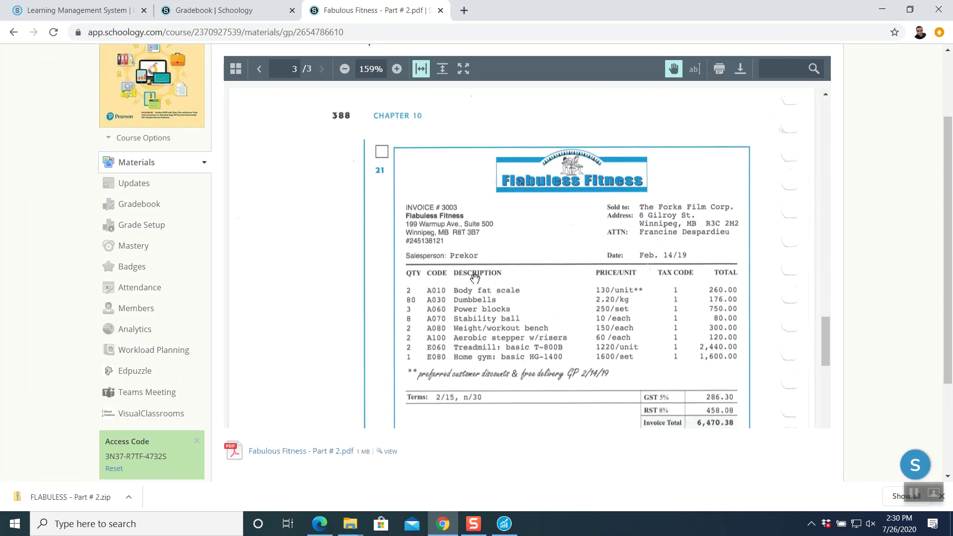
scroll(475, 281, "down", 2)
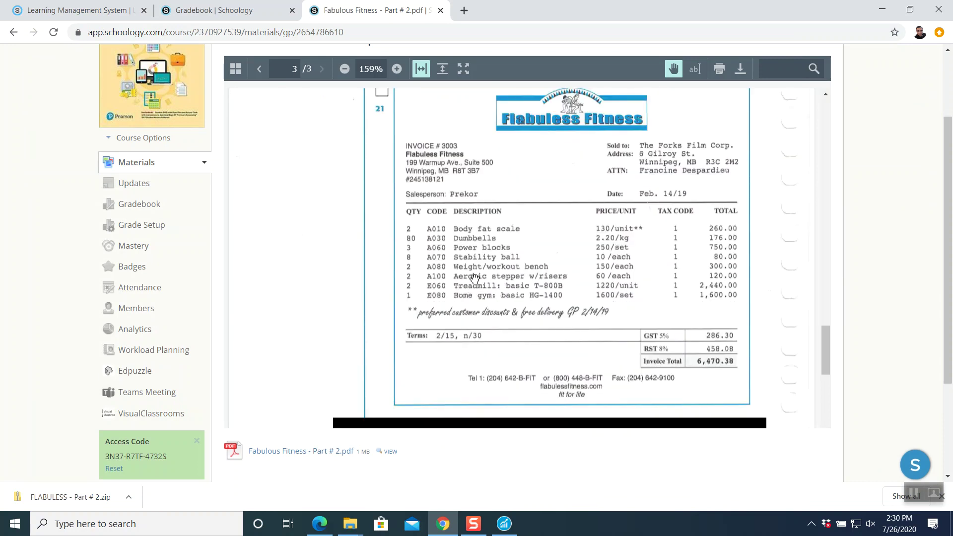
left_click(913, 491)
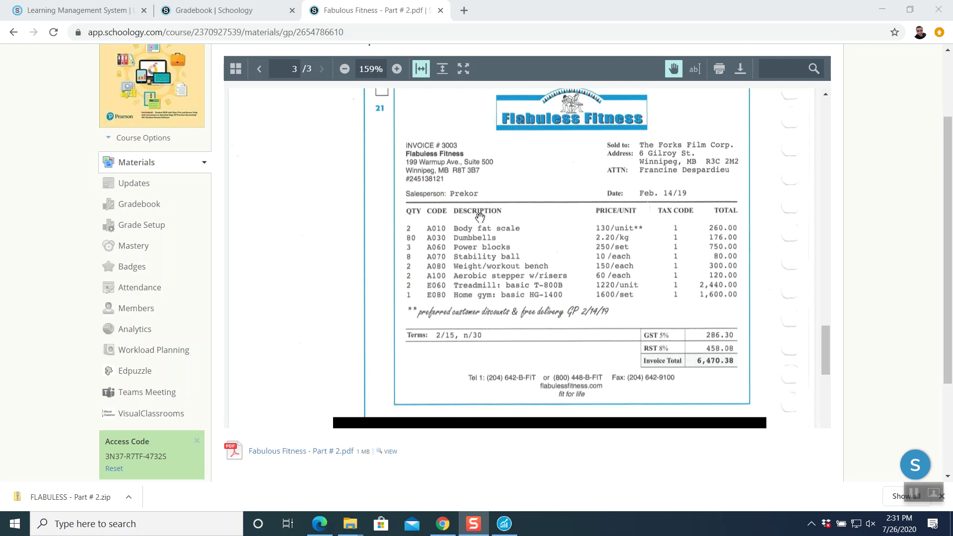
left_click(504, 522)
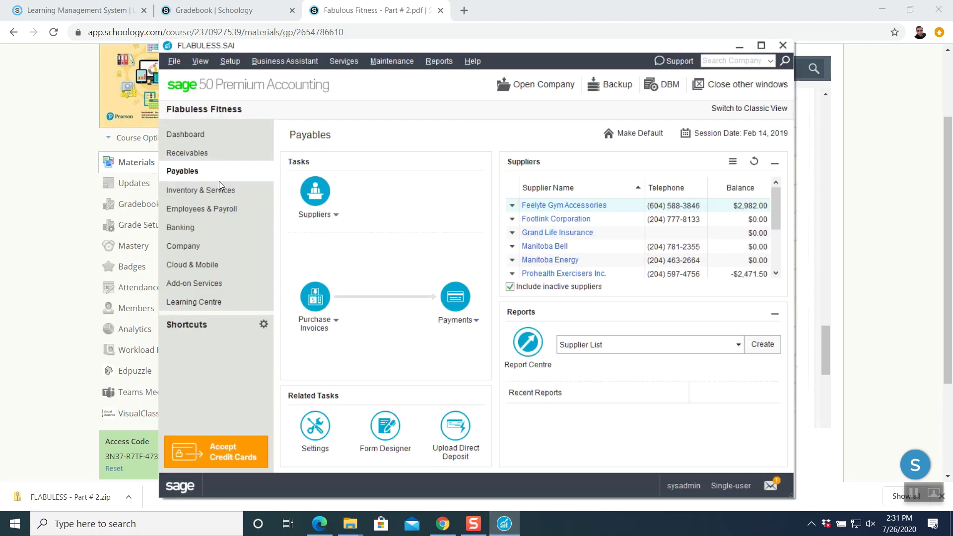
left_click(213, 159)
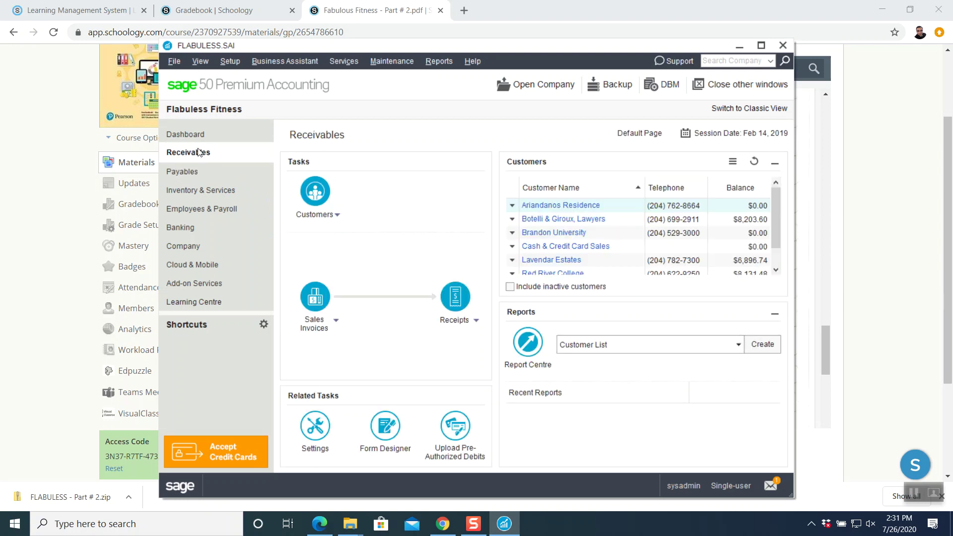
left_click(315, 300)
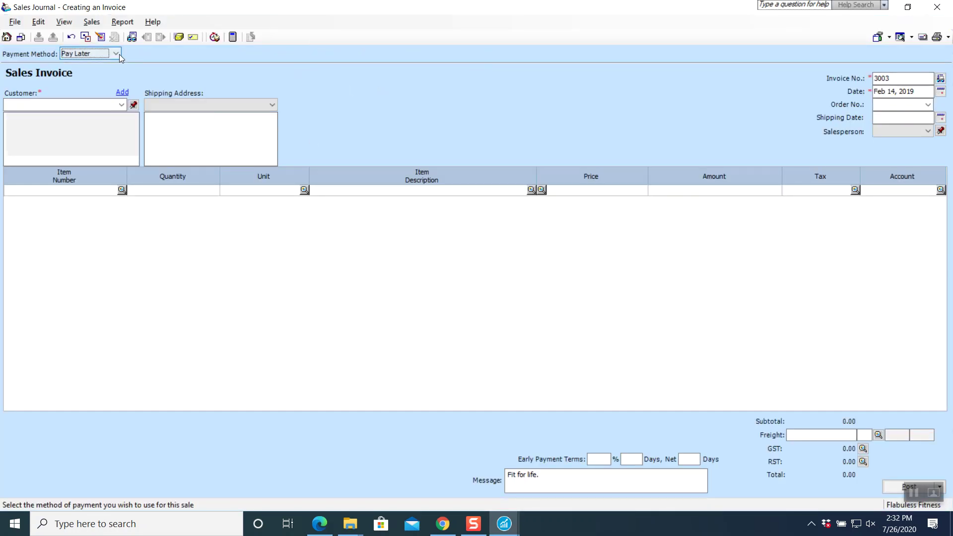
Step: Set the sales invoice's customer to The Forks Film Corporation and assign the salesperson named in the assignment
left_click(907, 79)
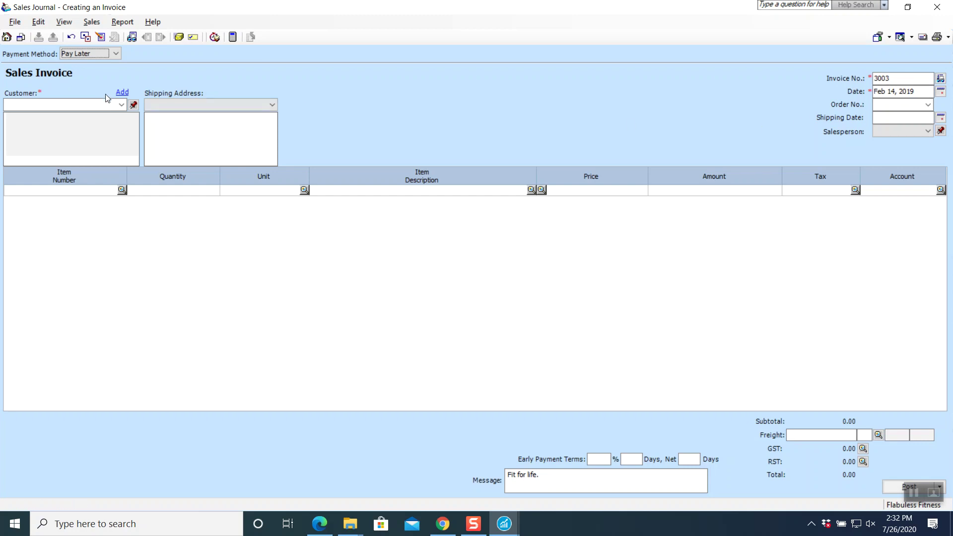
left_click(122, 105)
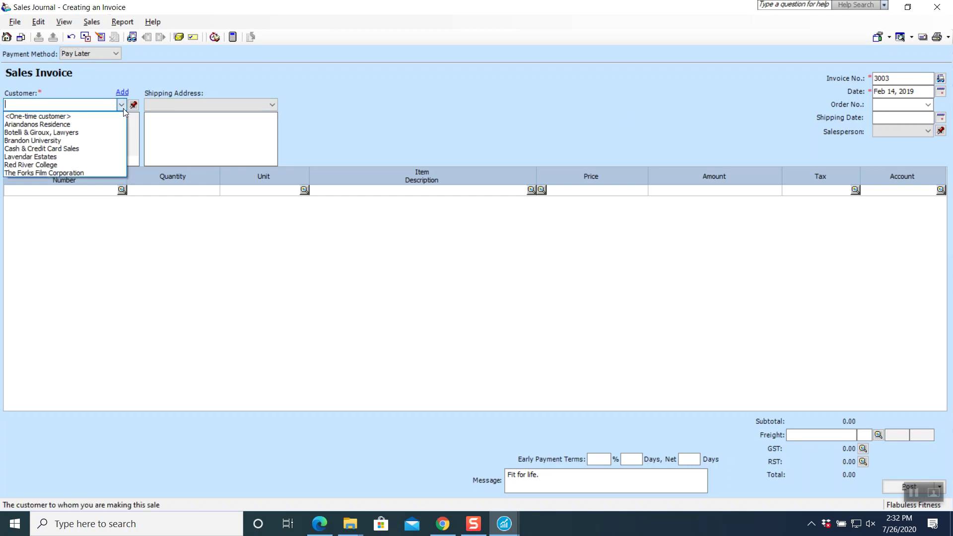
left_click(58, 173)
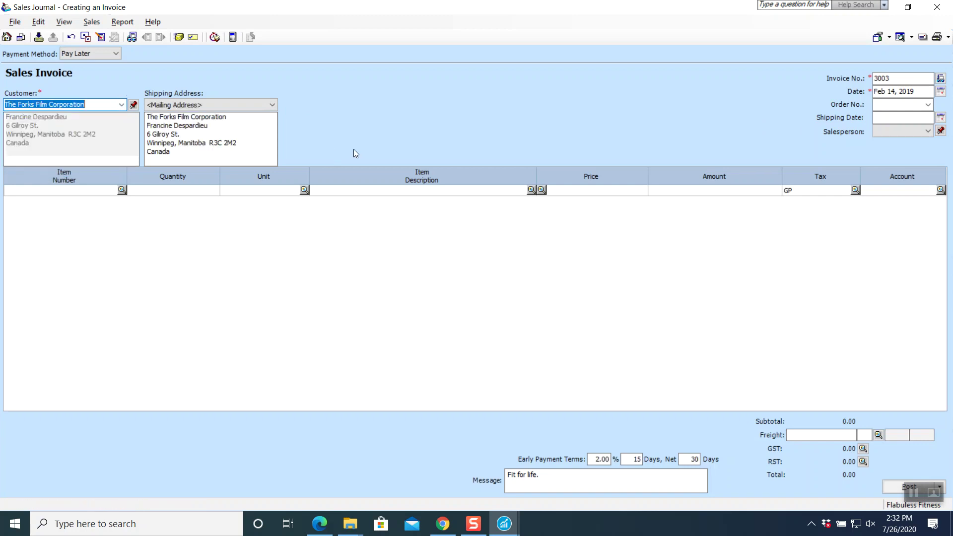
left_click(927, 132)
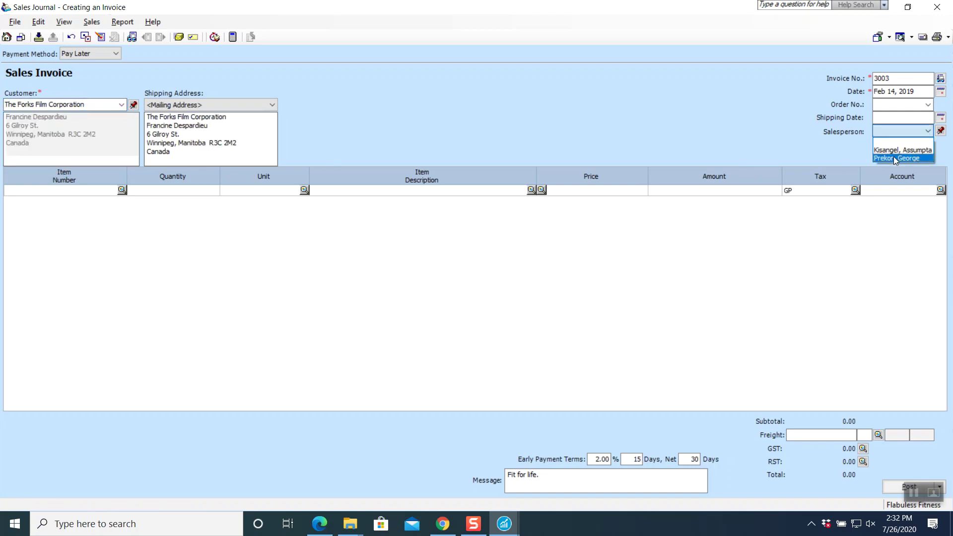
left_click(893, 158)
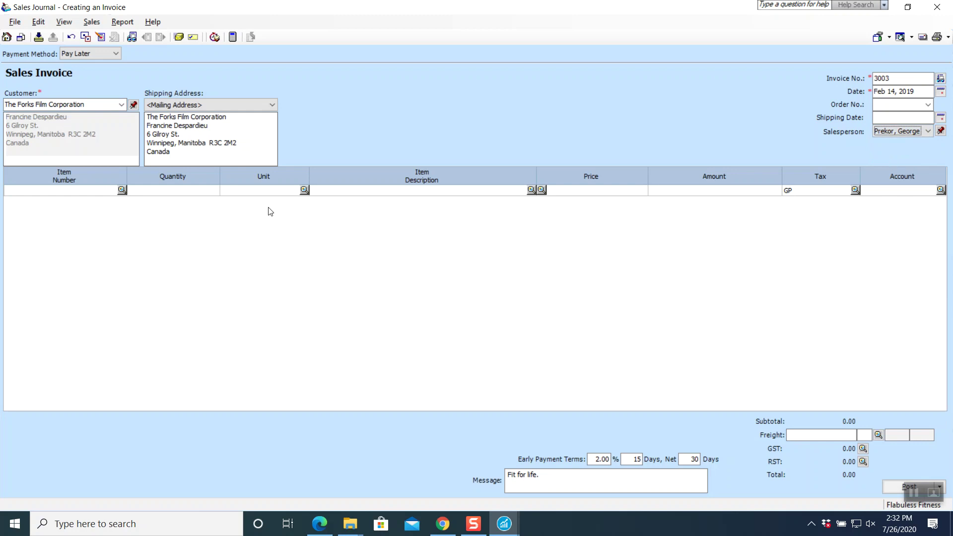
Step: Add item A010 Body Fat Scale to the sales invoice with a quantity of 2
left_click(122, 191)
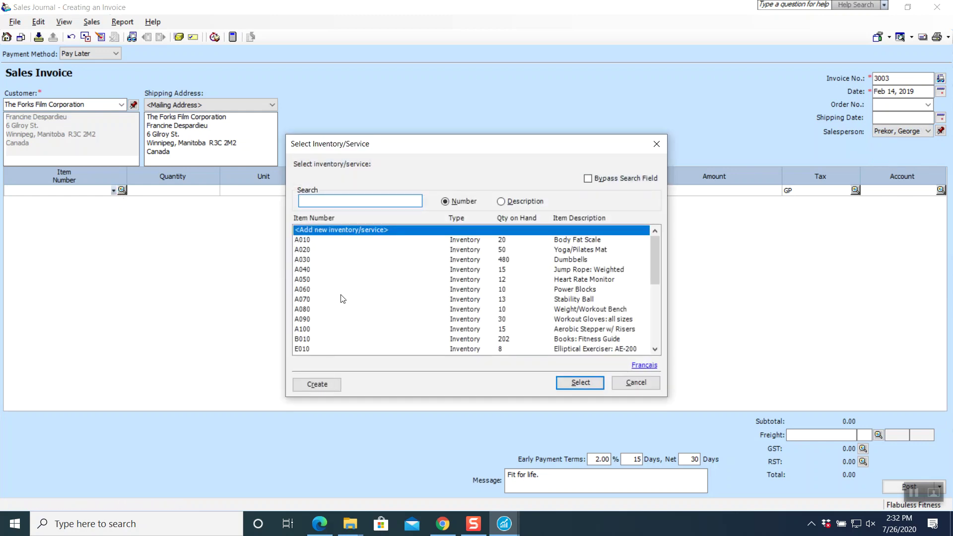
left_click(312, 240)
left_click(579, 383)
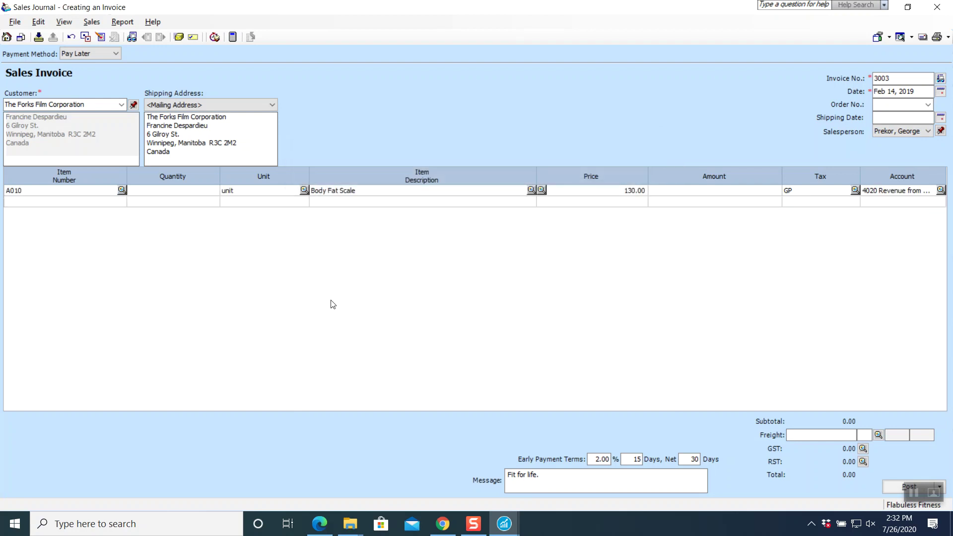
key("Tab")
key("Tab")
key("Tab")
key("Tab")
key("Tab")
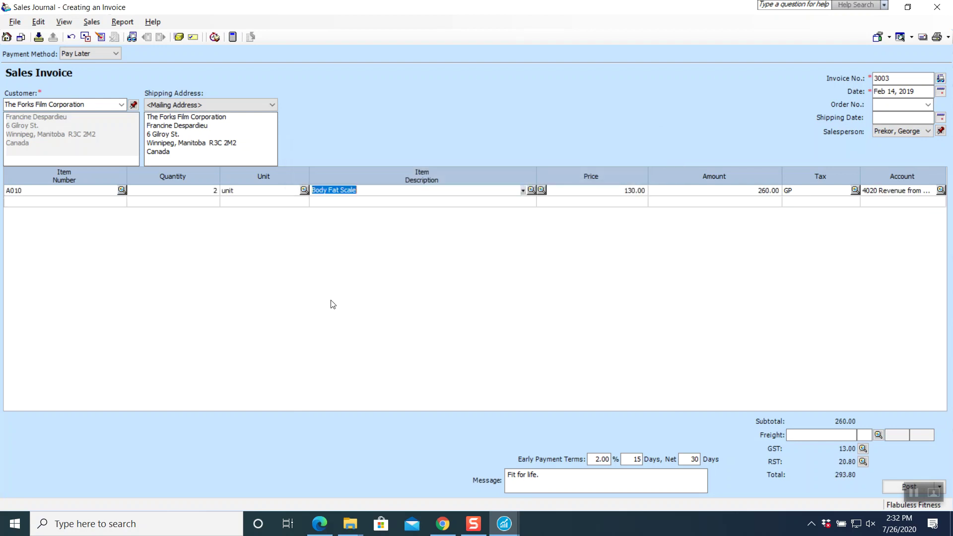
key("Tab")
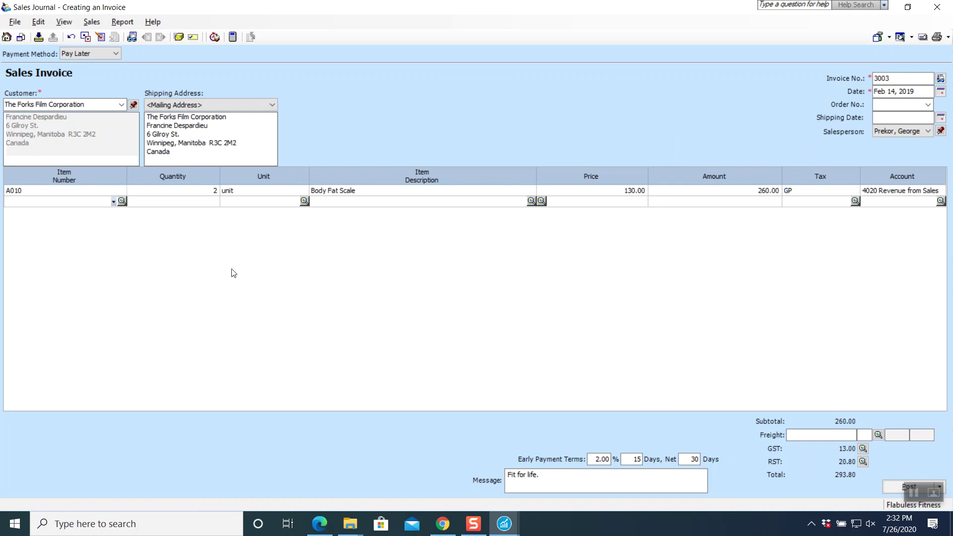
Step: Add item A030 Dumbbells to the sales invoice with a quantity of 80 kg
left_click(122, 201)
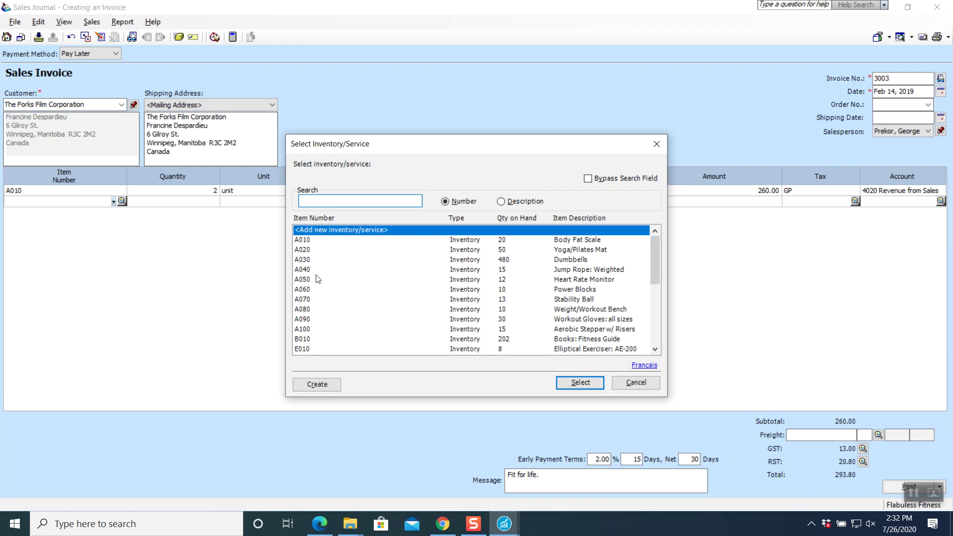
left_click(310, 261)
left_click(589, 384)
type("80")
key("Tab")
key("Tab")
key("Tab")
key("Tab")
key("Tab")
key("Tab")
key("Tab")
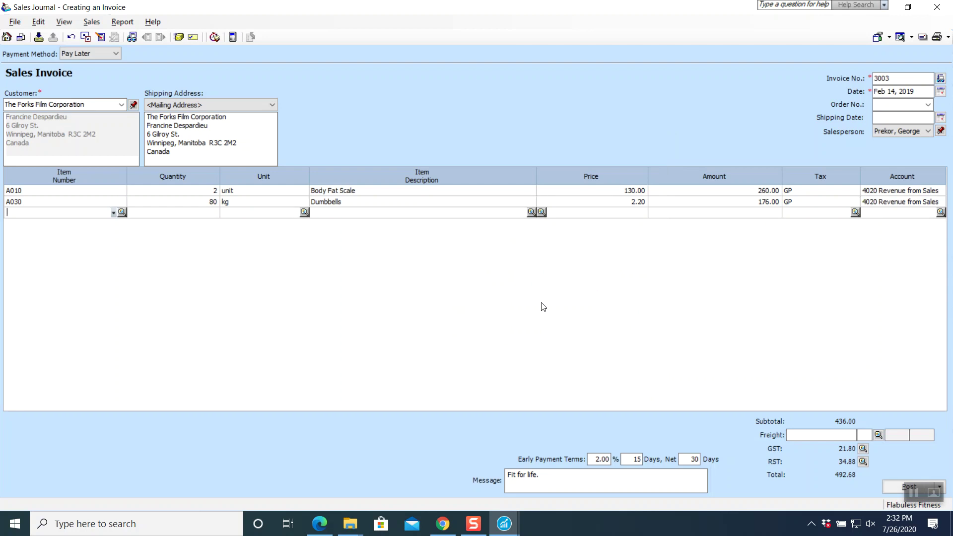
Step: Add item A060 Power Blocks to the sales invoice with a quantity of 3 sets
left_click(122, 212)
left_click(312, 289)
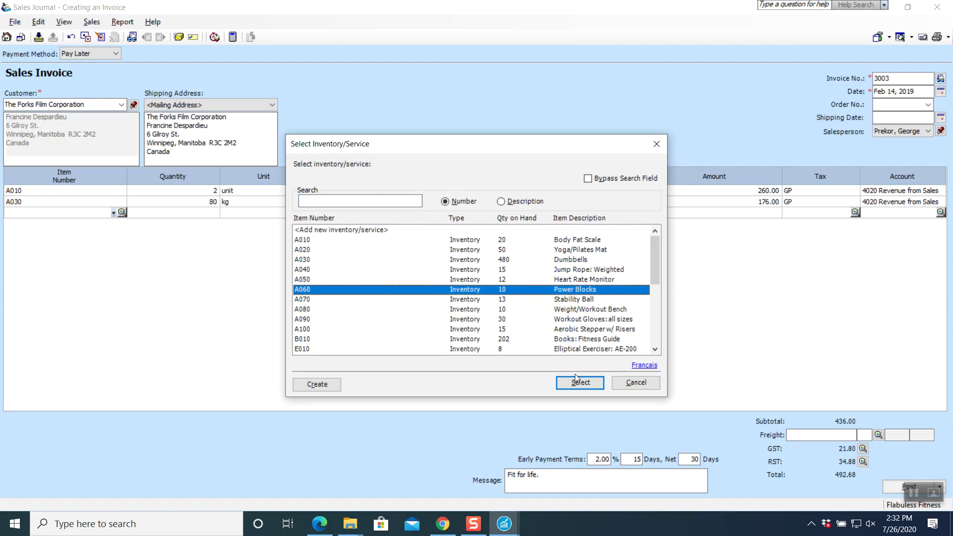
left_click(579, 383)
type("3")
key("Tab")
key("Tab")
key("Tab")
key("Tab")
key("Tab")
key("Tab")
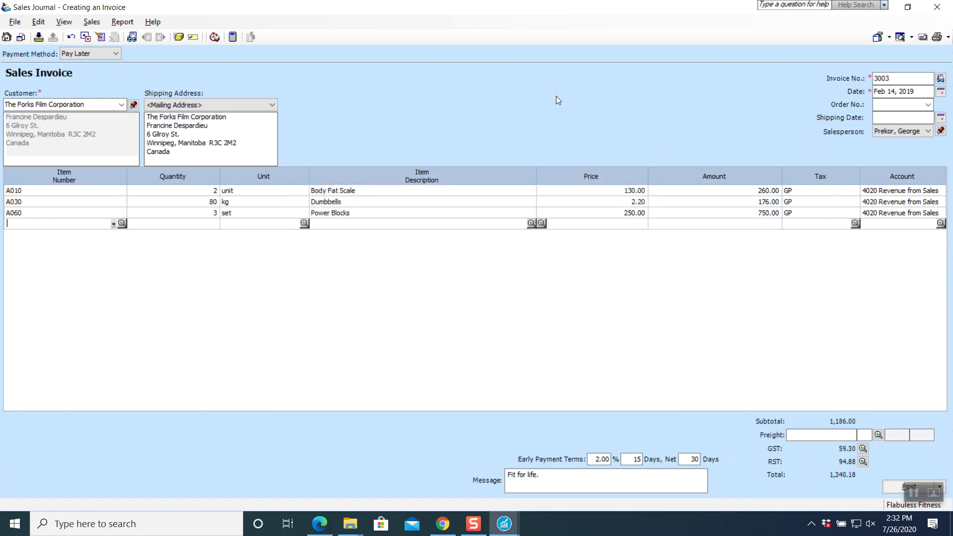
Step: Add item A070 Stability Ball to the sales invoice with a quantity of 8
left_click(85, 220)
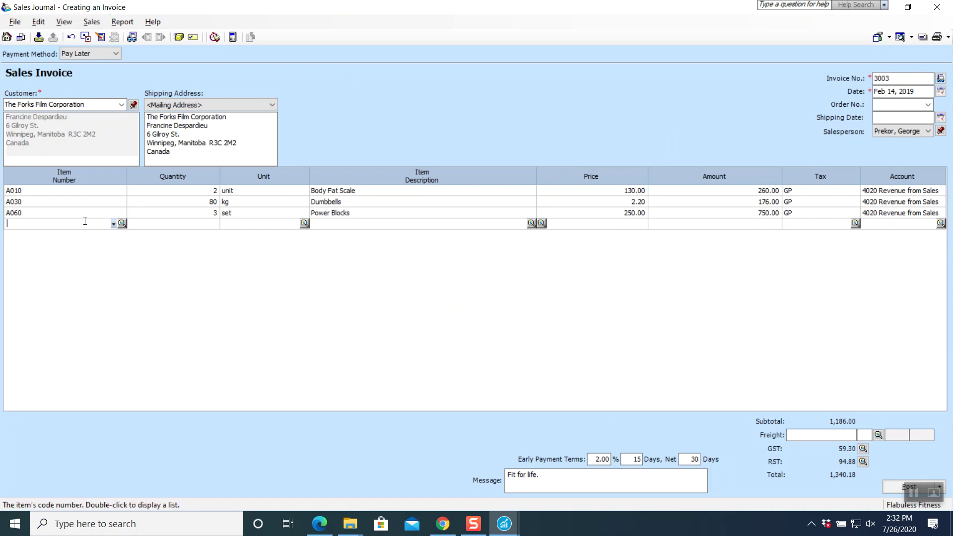
left_click(121, 223)
left_click(309, 299)
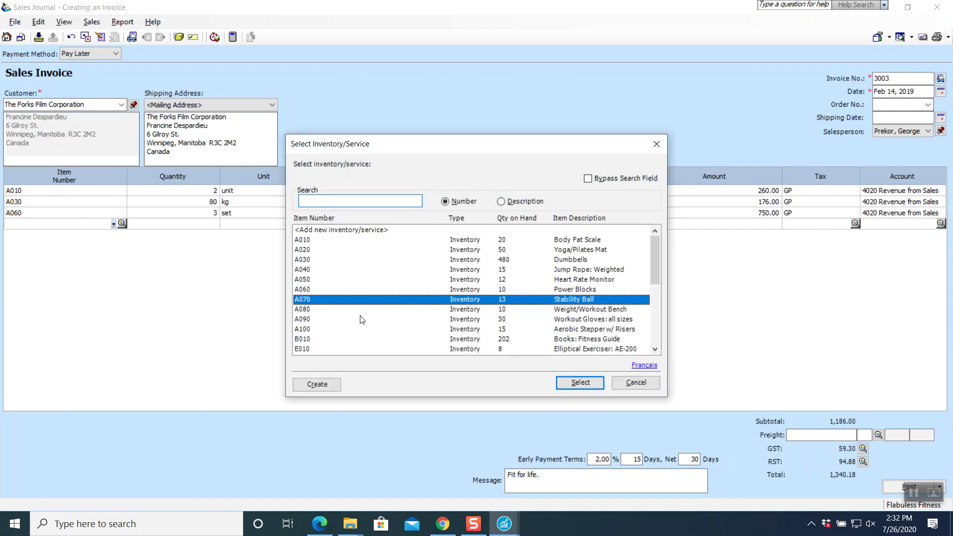
left_click(579, 383)
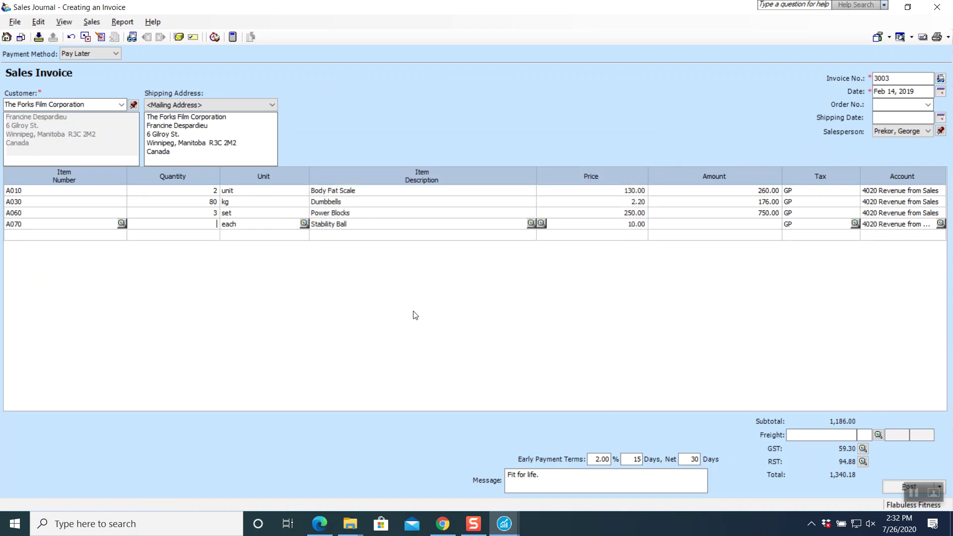
type("8")
key("Tab")
key("Tab")
key("Tab")
key("Tab")
key("Tab")
key("Tab")
key("Tab")
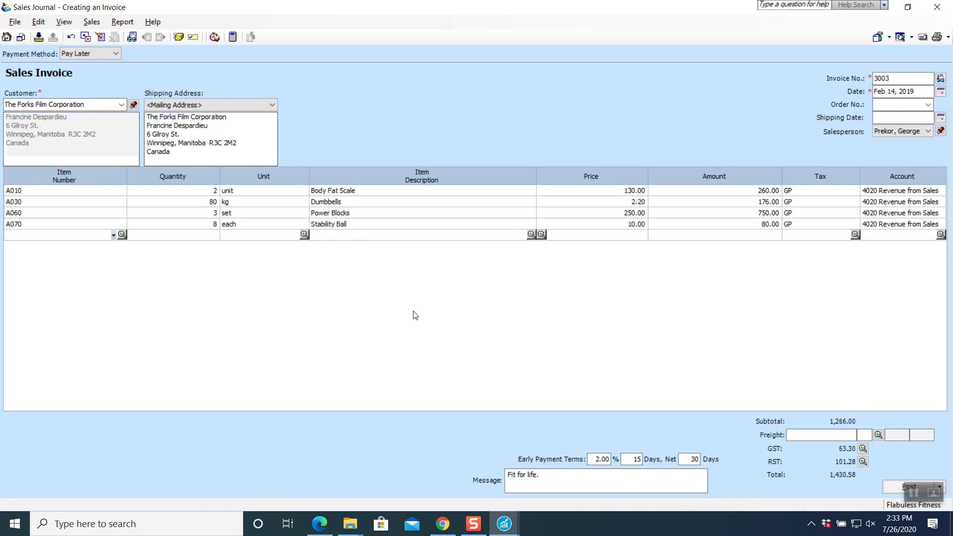
Step: Add item A080 Weight/Workout Bench to the sales invoice with a quantity of 2
left_click(122, 235)
left_click(300, 309)
left_click(577, 381)
type("2")
key("Tab")
key("Tab")
key("Tab")
key("Tab")
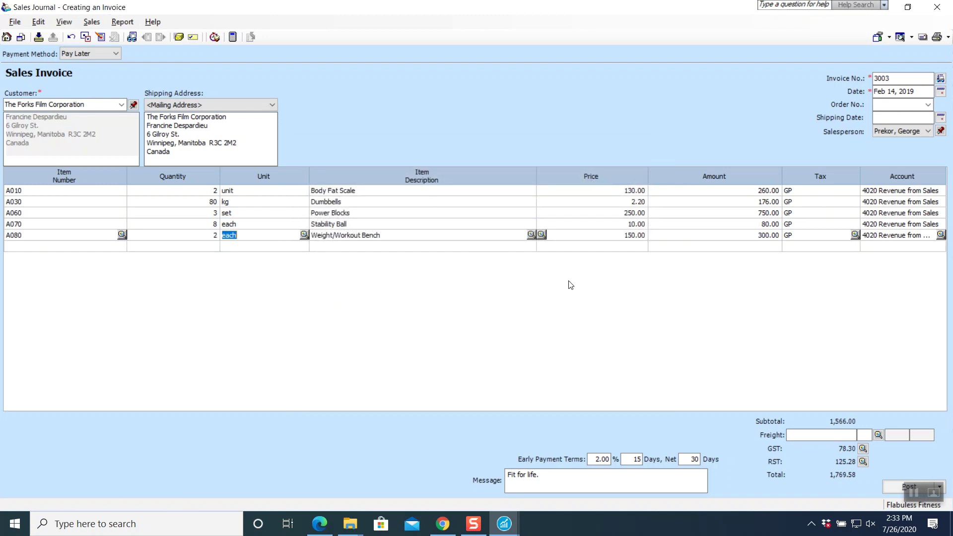
key("Tab")
key("Tab")
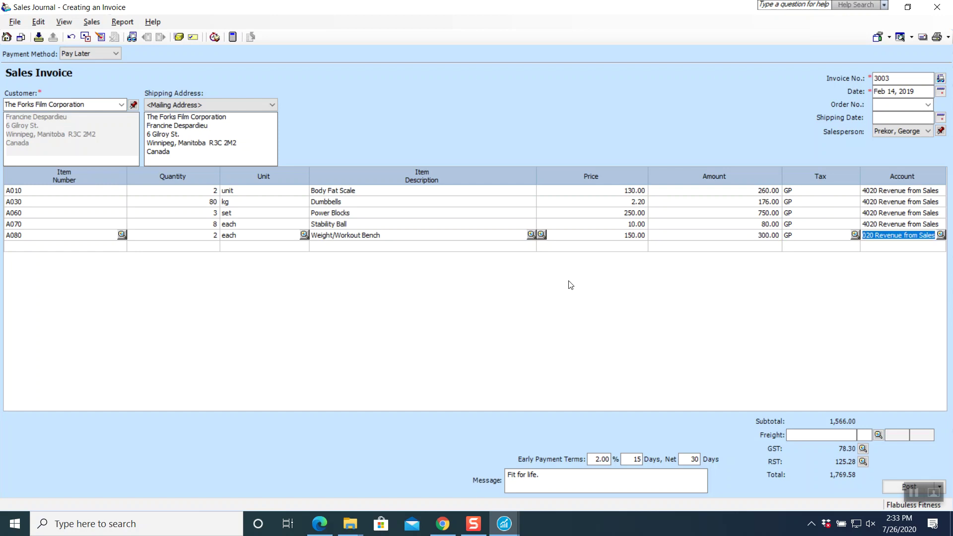
key("Tab")
Step: Add item A100 Aerobic Stepper w/ Risers to the sales invoice with a quantity of 2
left_click(122, 246)
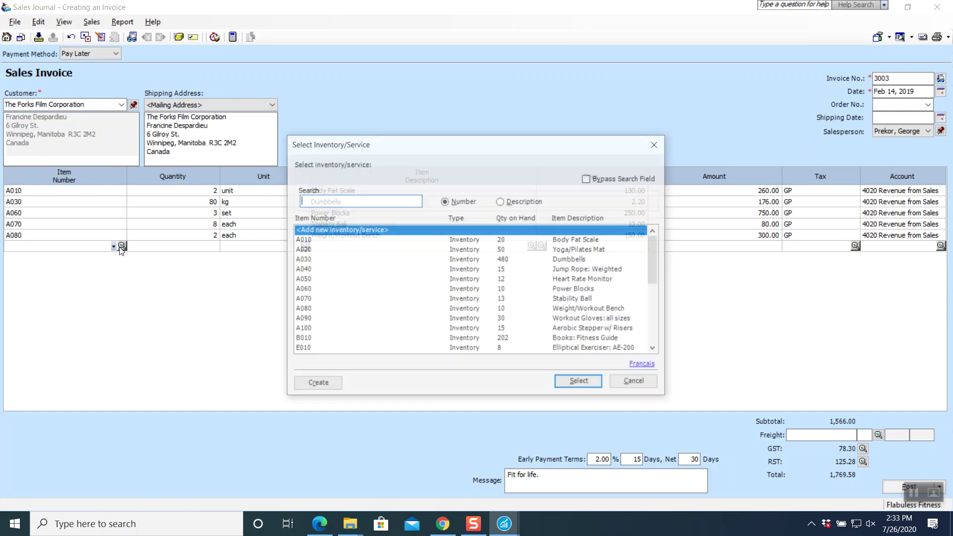
left_click(309, 328)
left_click(580, 383)
type("2")
key("Tab")
key("Tab")
key("Tab")
key("Tab")
key("Tab")
key("Tab")
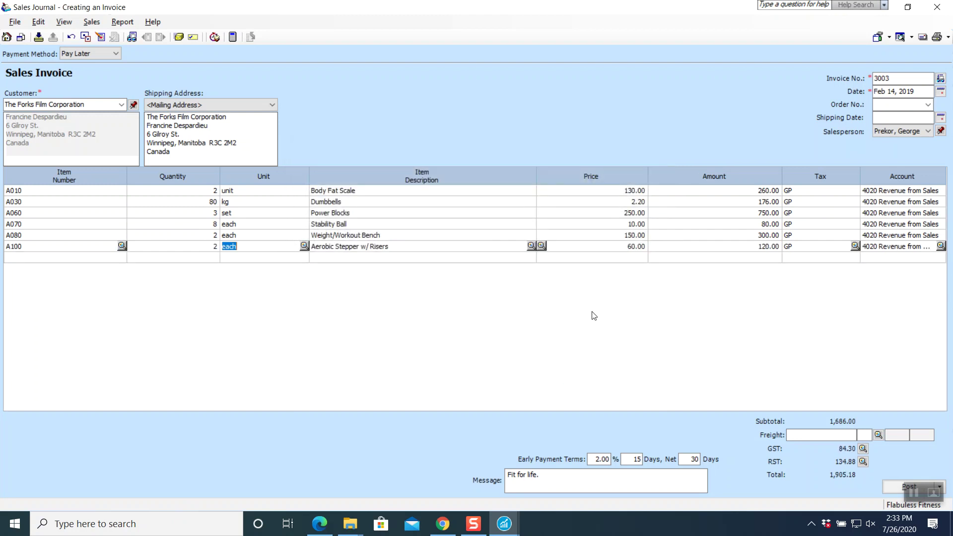
key("Tab")
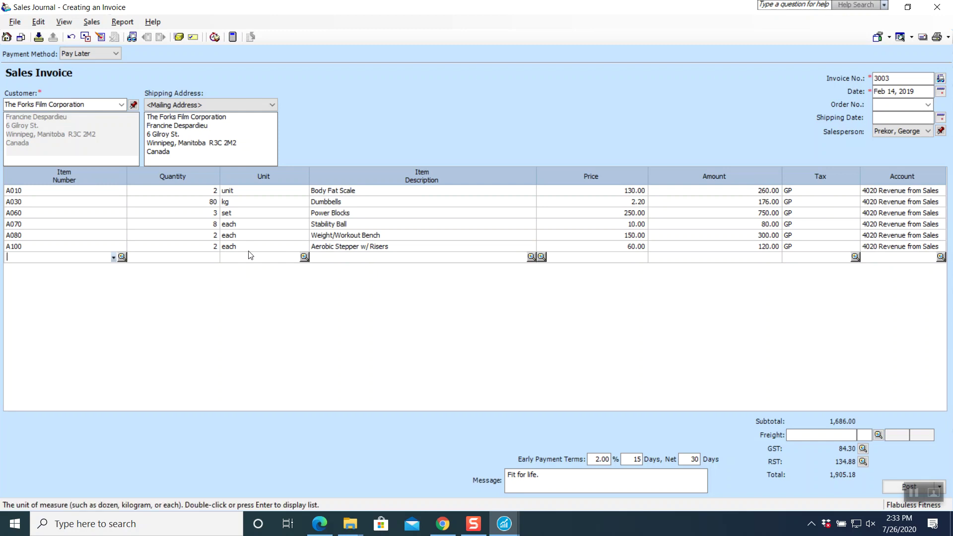
Step: Add item E060 Treadmill: Basic T-800B to the sales invoice with a quantity of 2 units
left_click(122, 257)
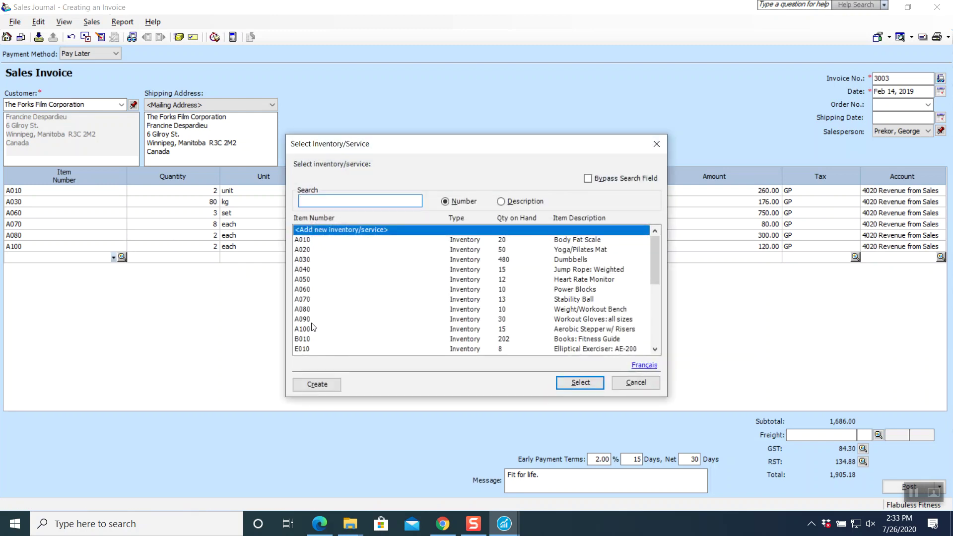
scroll(327, 311, "down", 2)
left_click(309, 339)
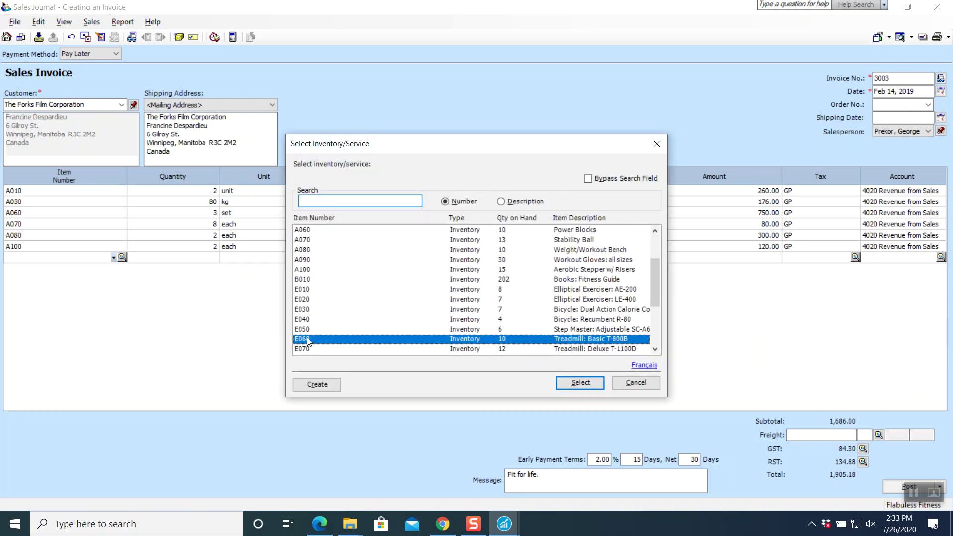
left_click(585, 382)
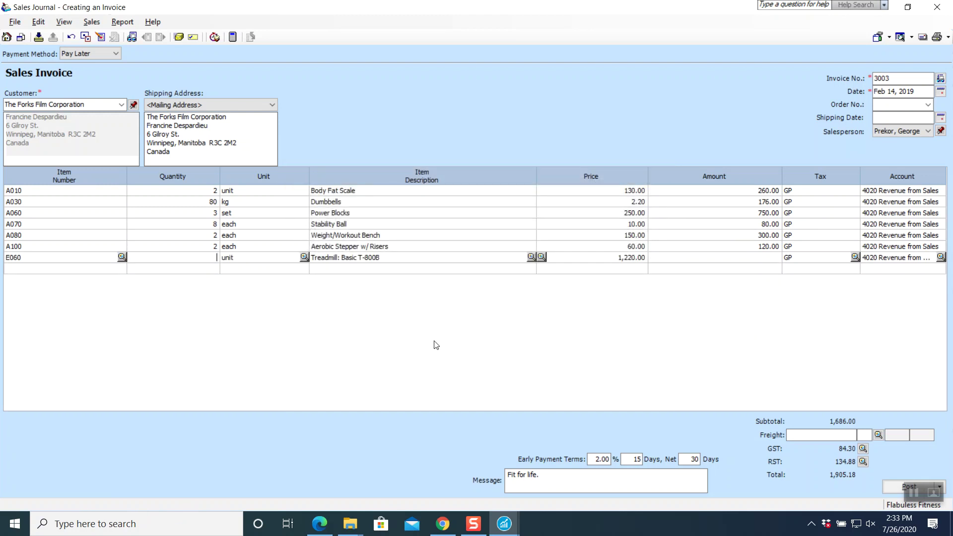
key("Tab")
key("Tab")
key("Tab")
key("Tab")
key("Tab")
key("Tab")
key("Tab")
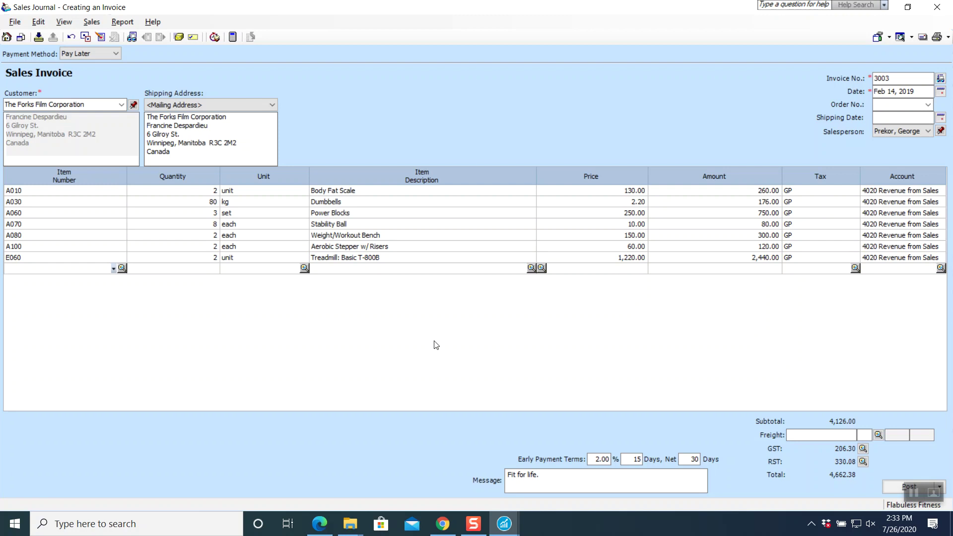
Step: Add item E080 Home Gym: Basic HG-1400 to the sales invoice with a quantity of 1 set
left_click(122, 268)
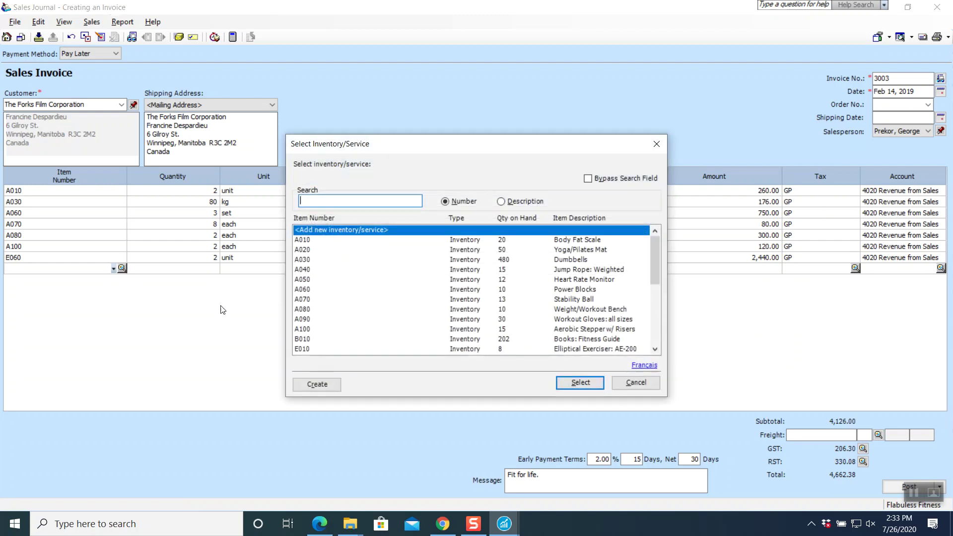
scroll(327, 336, "down", 2)
scroll(327, 339, "down", 1)
left_click(324, 329)
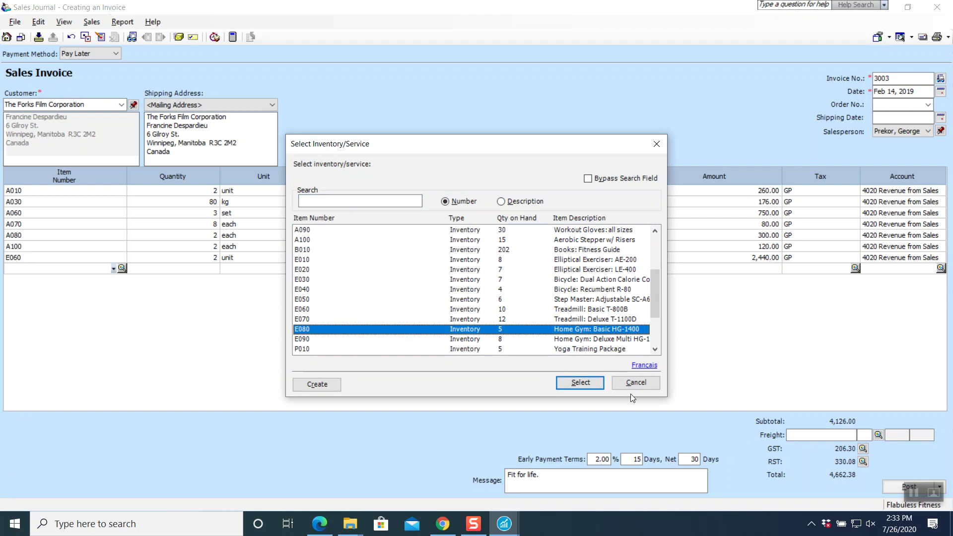
left_click(580, 383)
key("Tab")
key("Tab")
key("Tab")
key("Tab")
key("Tab")
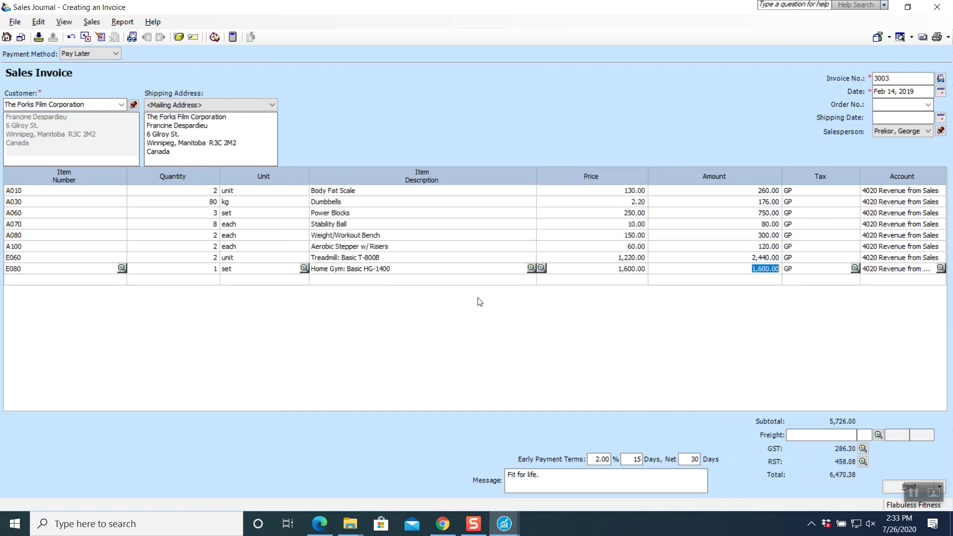
key("Tab")
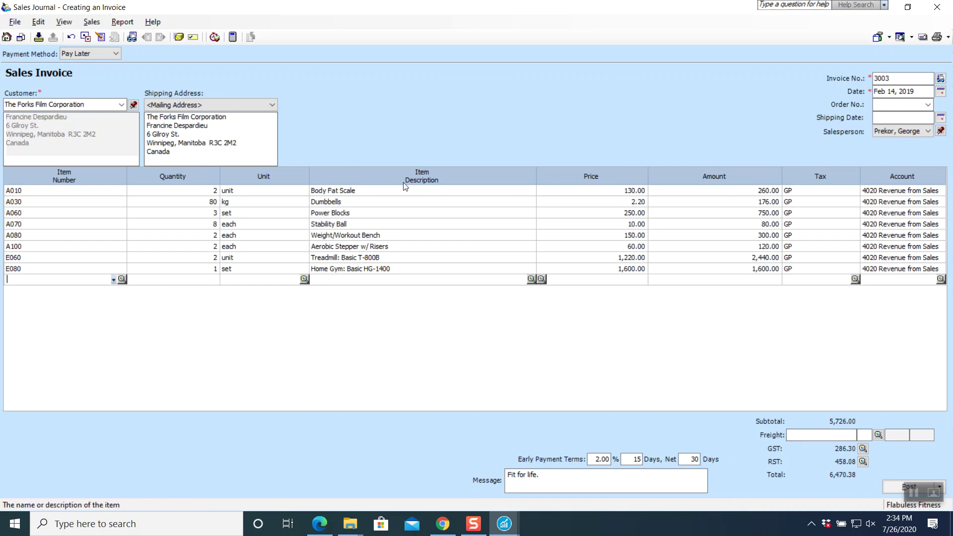
Step: Review the sales journal entry for invoice 3003
left_click(120, 22)
left_click(144, 35)
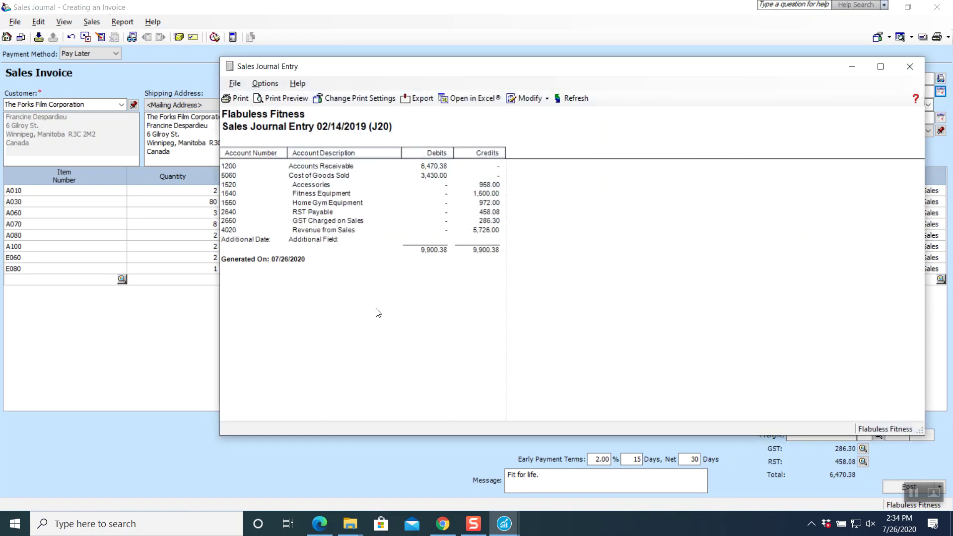
left_click(909, 66)
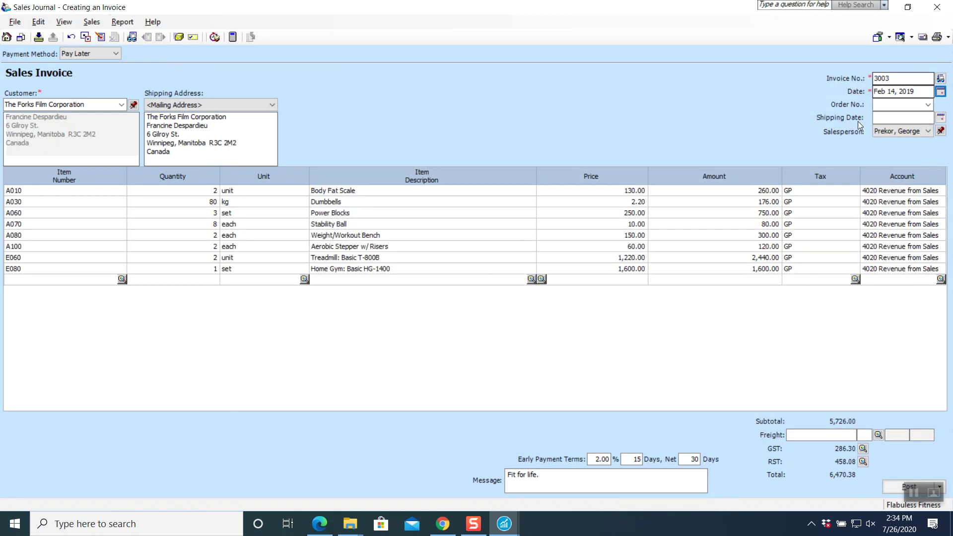
Step: Post sales invoice 3003 and close the Sales Journal
left_click(893, 485)
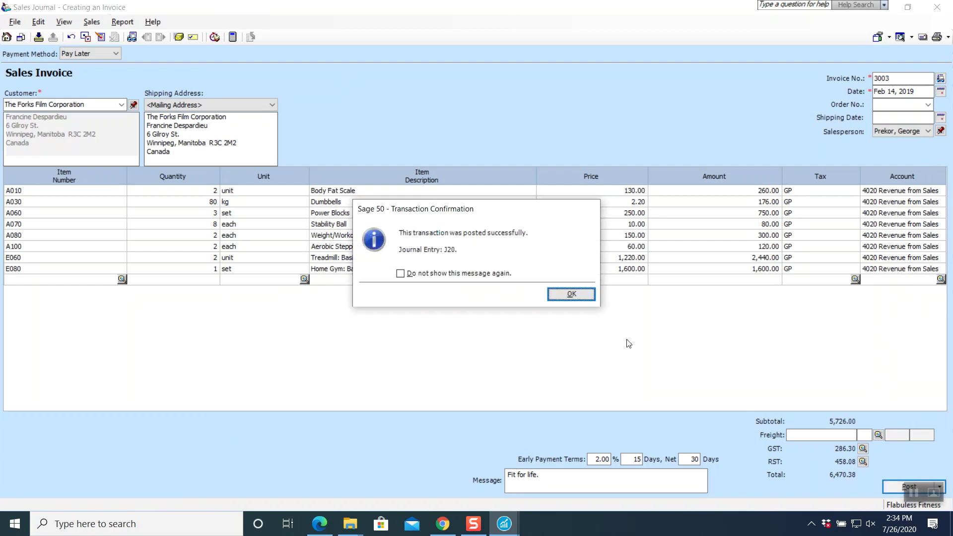
left_click(570, 294)
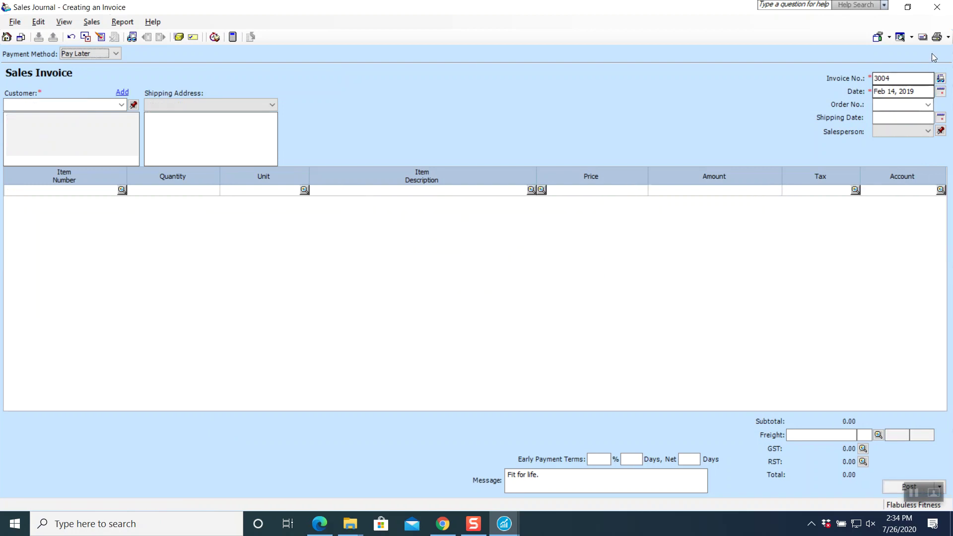
left_click(936, 8)
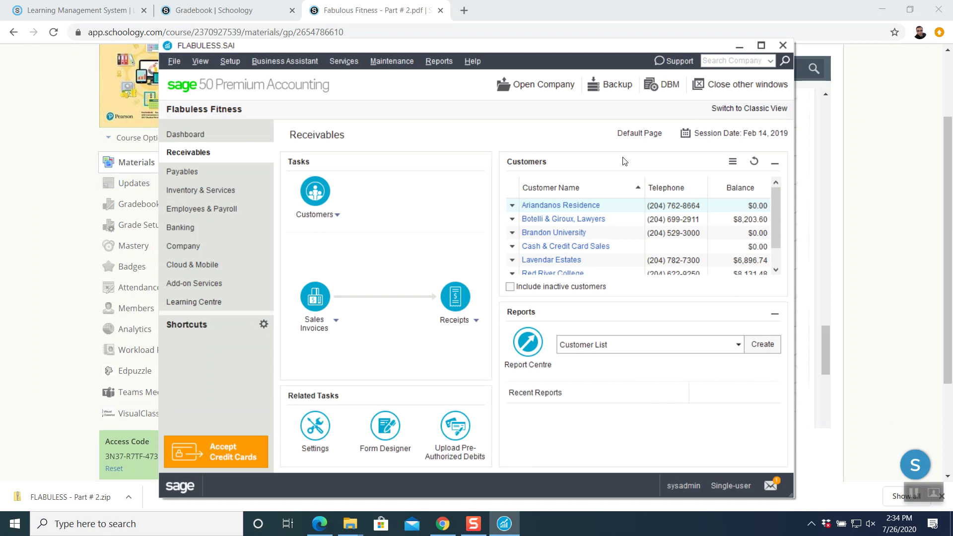
Step: Close the company with a backup and change the ending of the backup file name to "Fabulous Part # 2"
left_click(781, 46)
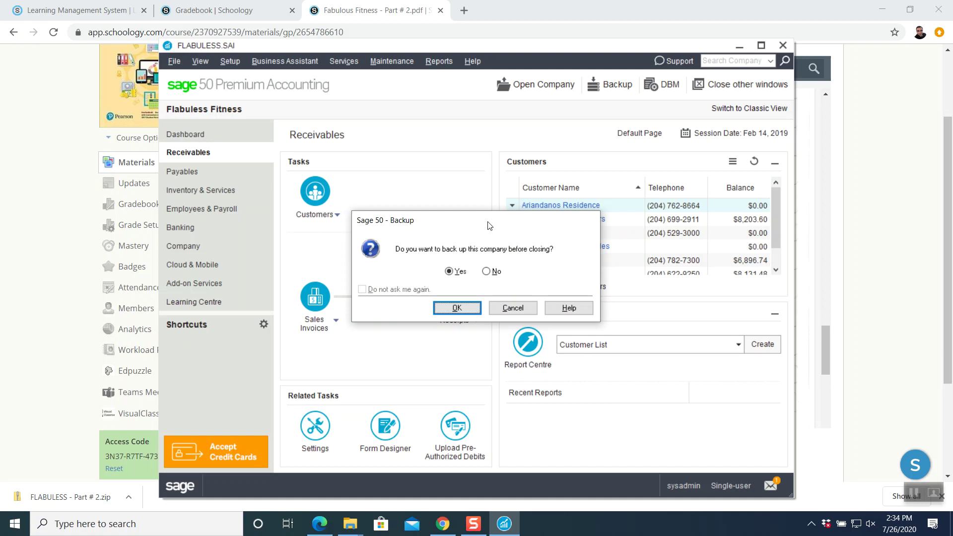
left_click(457, 308)
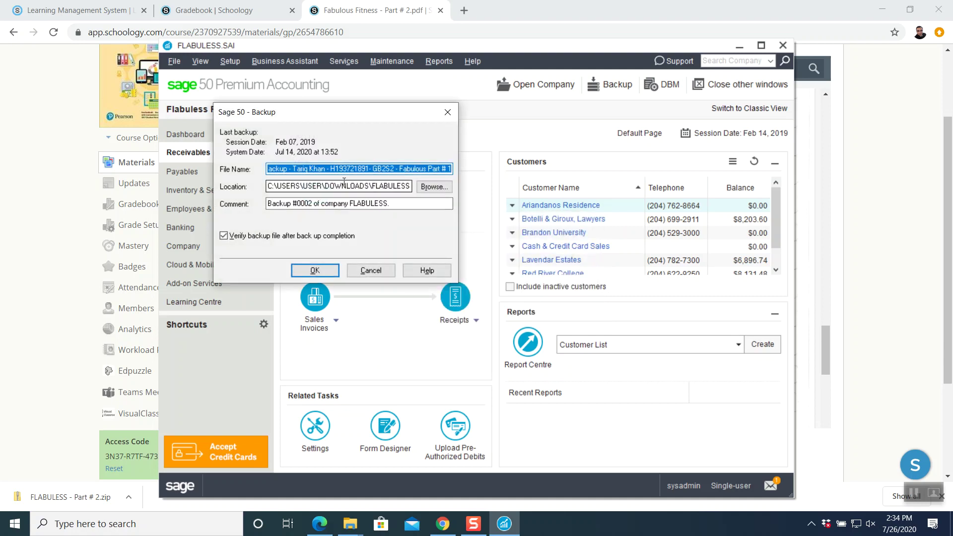
left_click(326, 169)
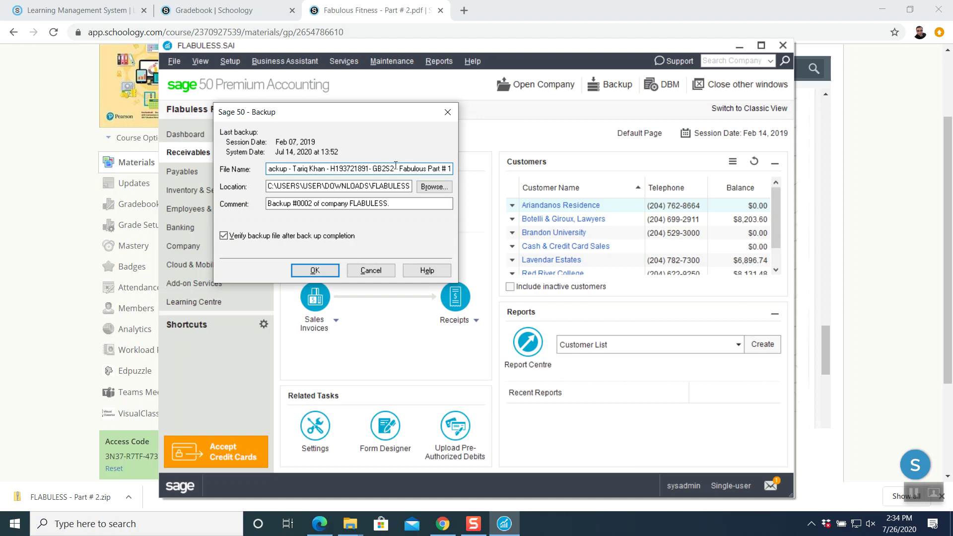
key("Right")
key("Right")
key("Right")
key("Right")
key("Right")
key("Right")
key("Right")
type("2")
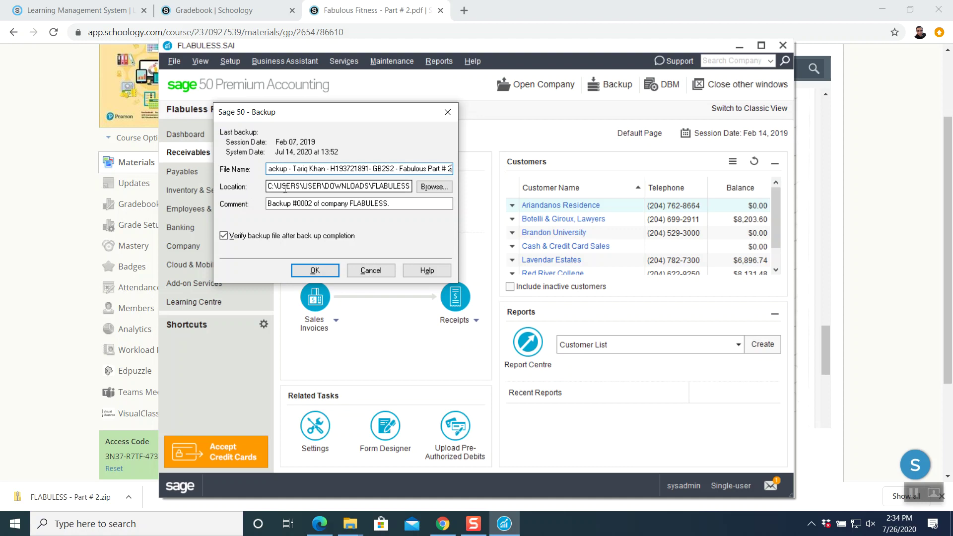
Step: Set the backup location to the Desktop, run the company backup and close its completion message
left_click(435, 187)
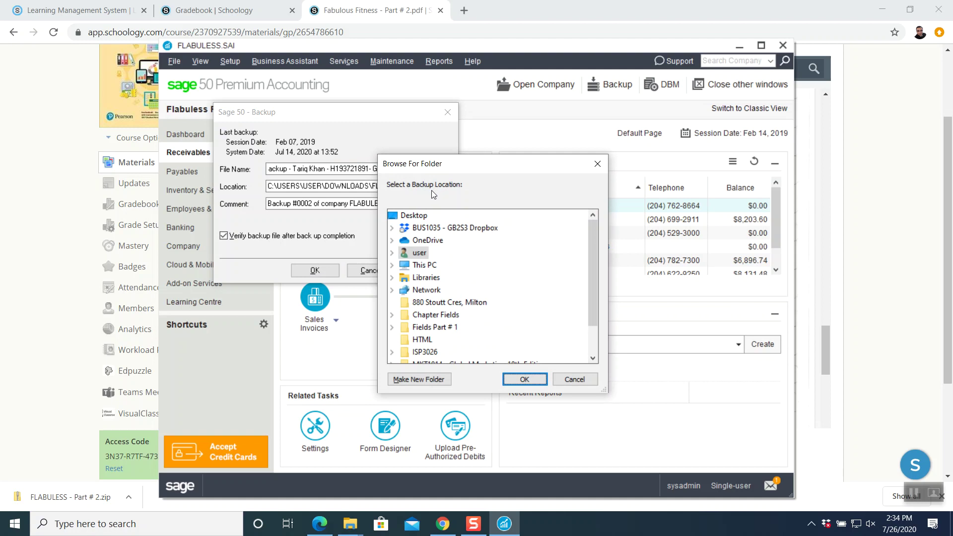
left_click(421, 217)
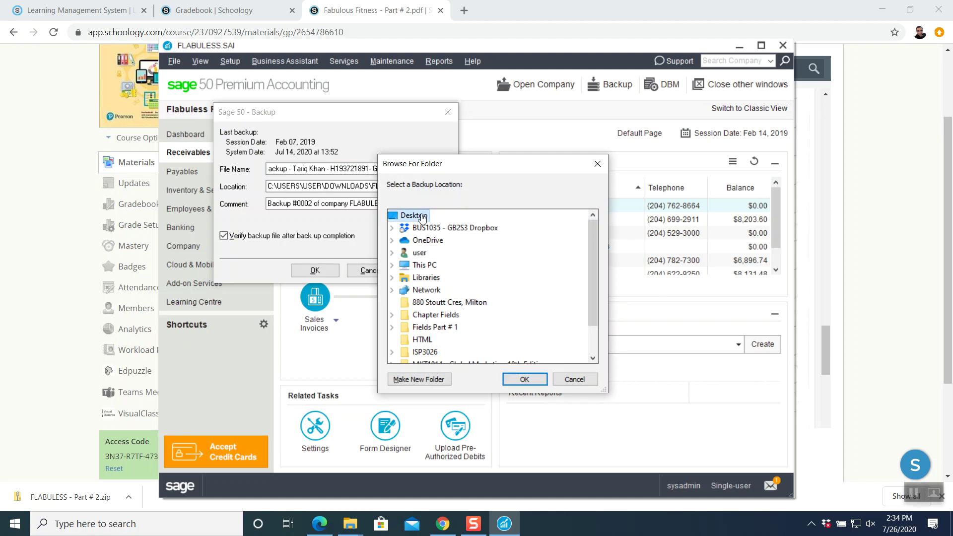
left_click(520, 381)
left_click(321, 272)
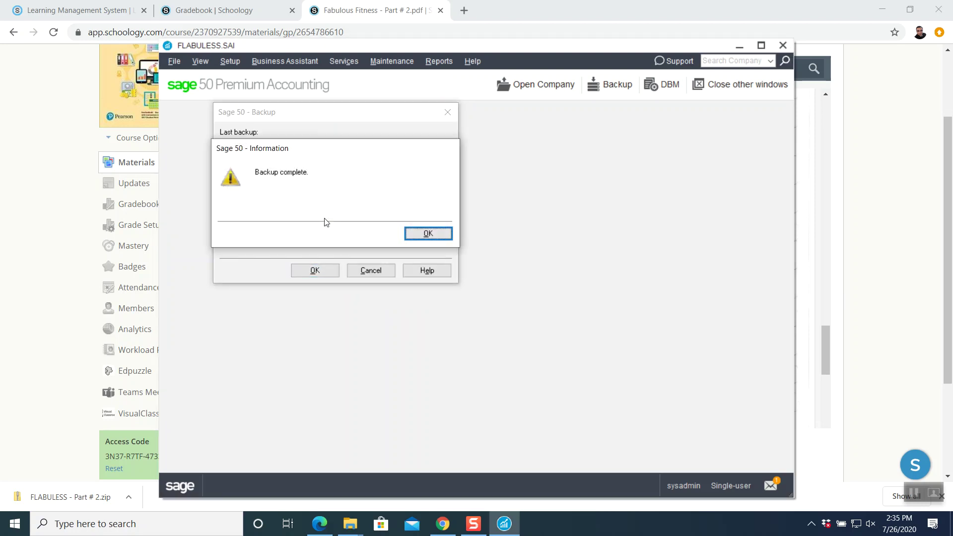
left_click(413, 233)
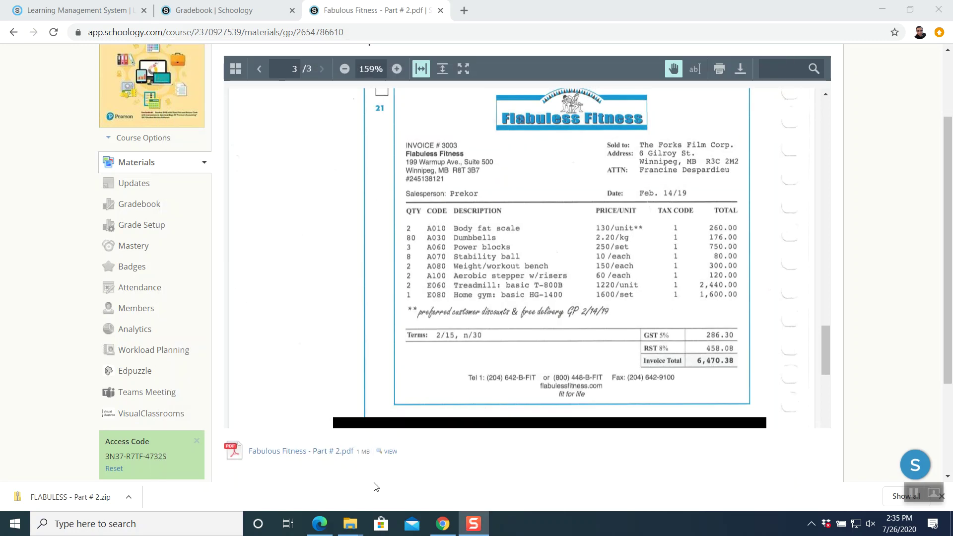
Step: Switch to File Explorer and rename the new Fabulous Part # 21.CAB backup on the Desktop so its name ends in "Fabulous Part # 2.docx"
mouse_move(350, 523)
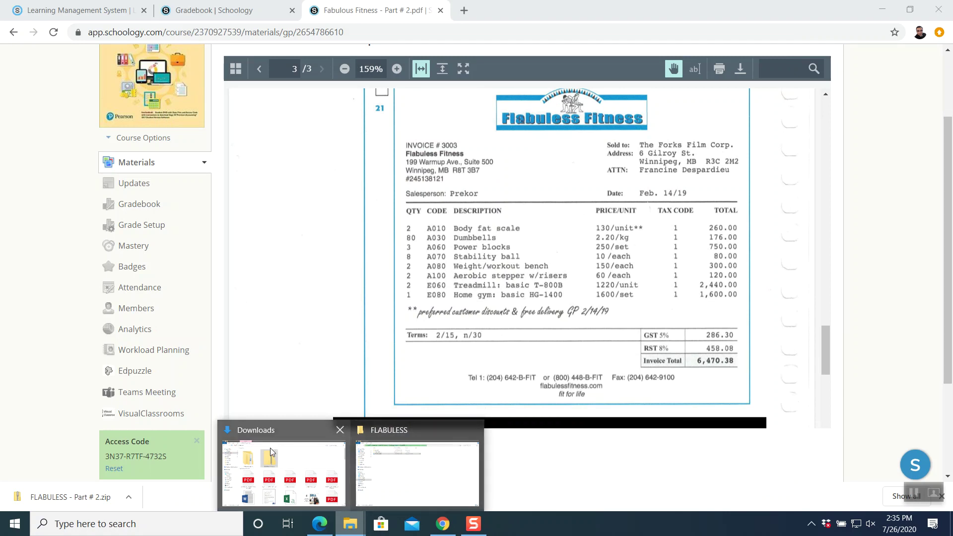
left_click(288, 431)
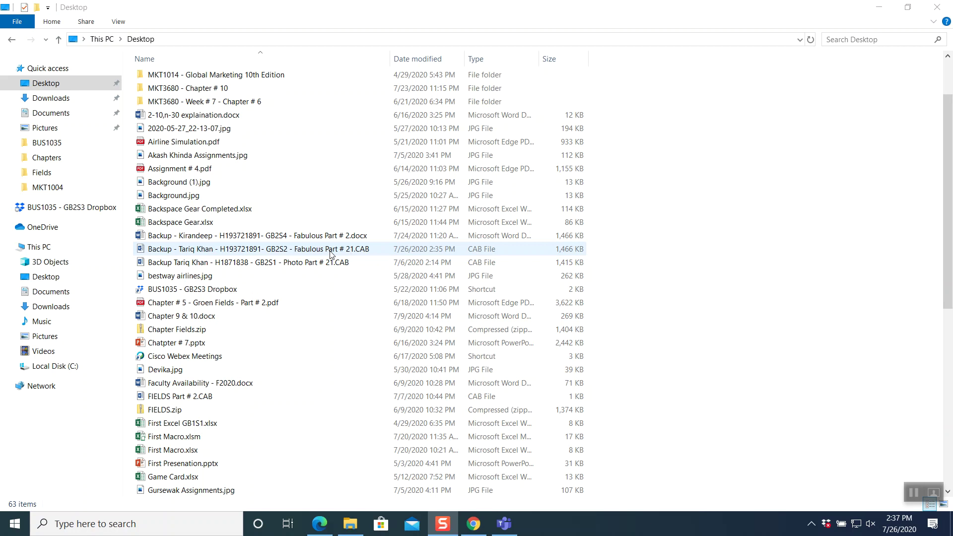
left_click(362, 254)
right_click(362, 254)
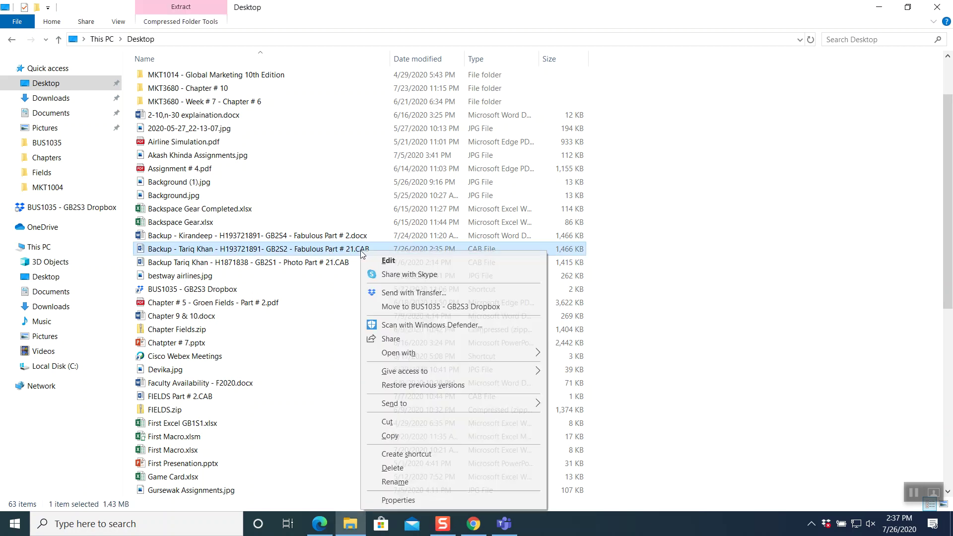
left_click(405, 481)
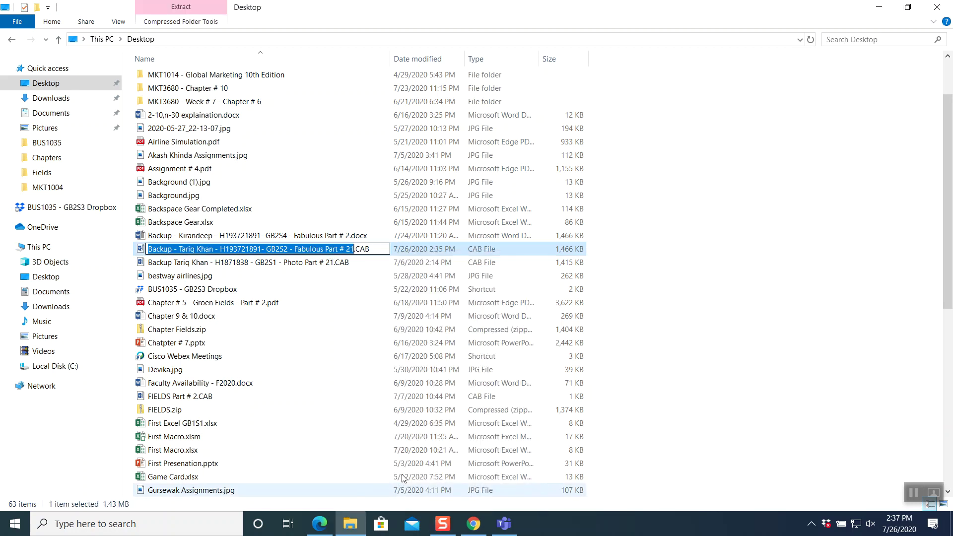
left_click(350, 248)
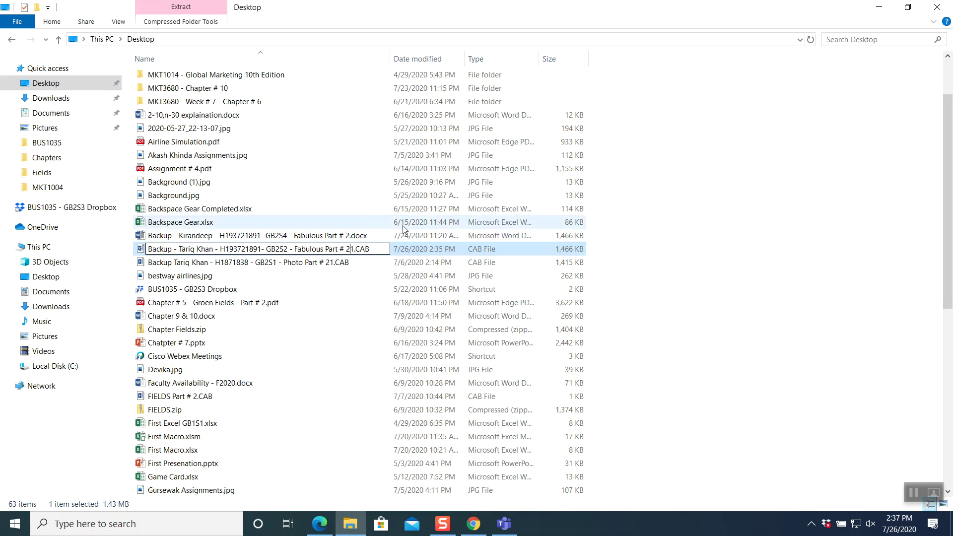
key("Delete")
key("End")
key("BackSpace")
key("BackSpace")
key("BackSpace")
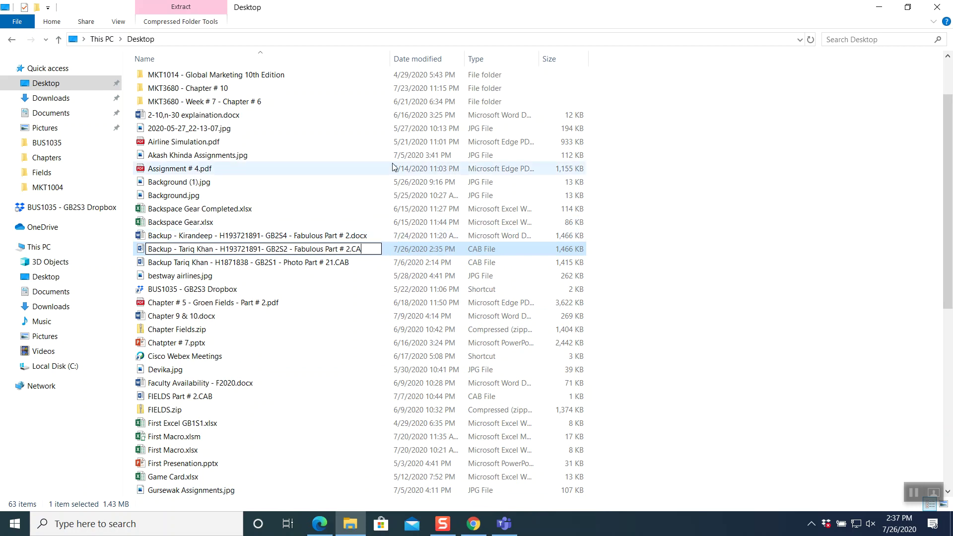
type("docx")
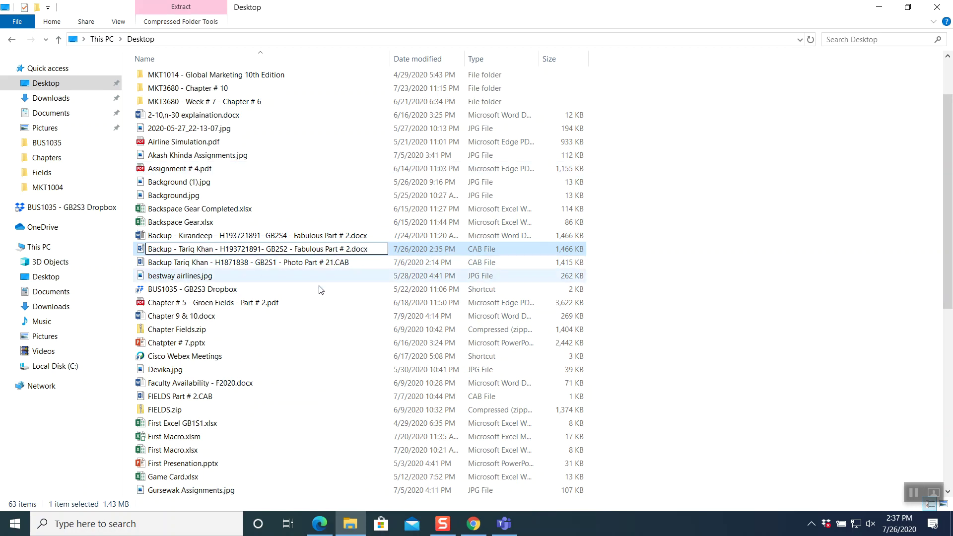
left_click(309, 321)
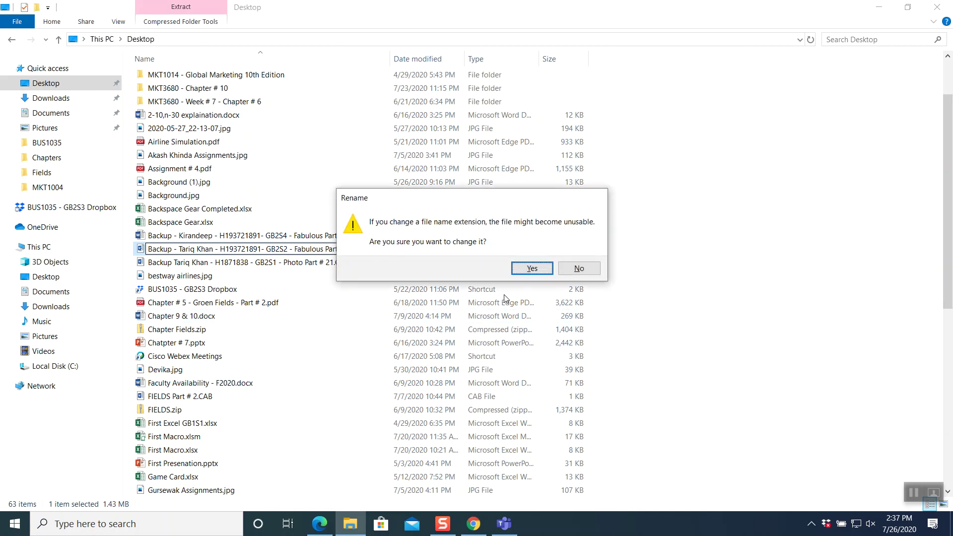
left_click(529, 267)
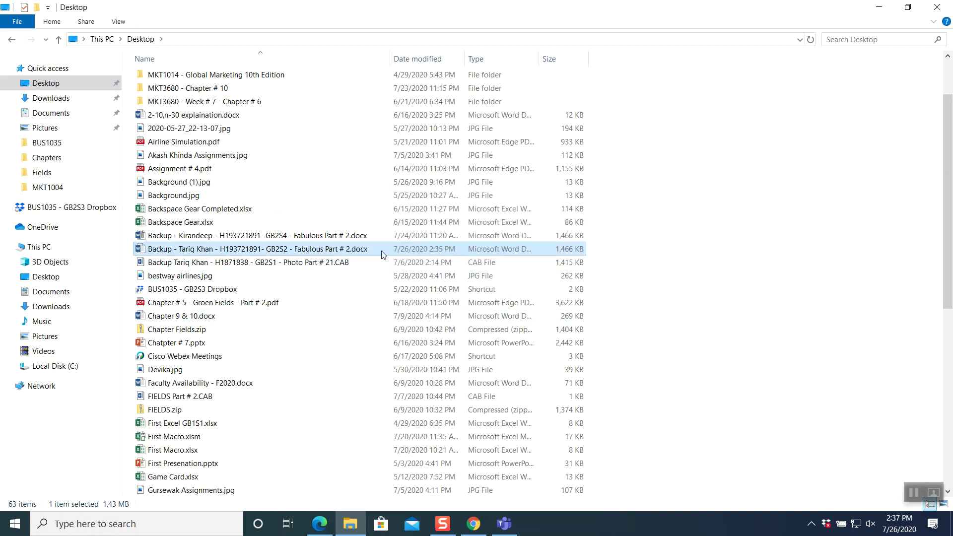